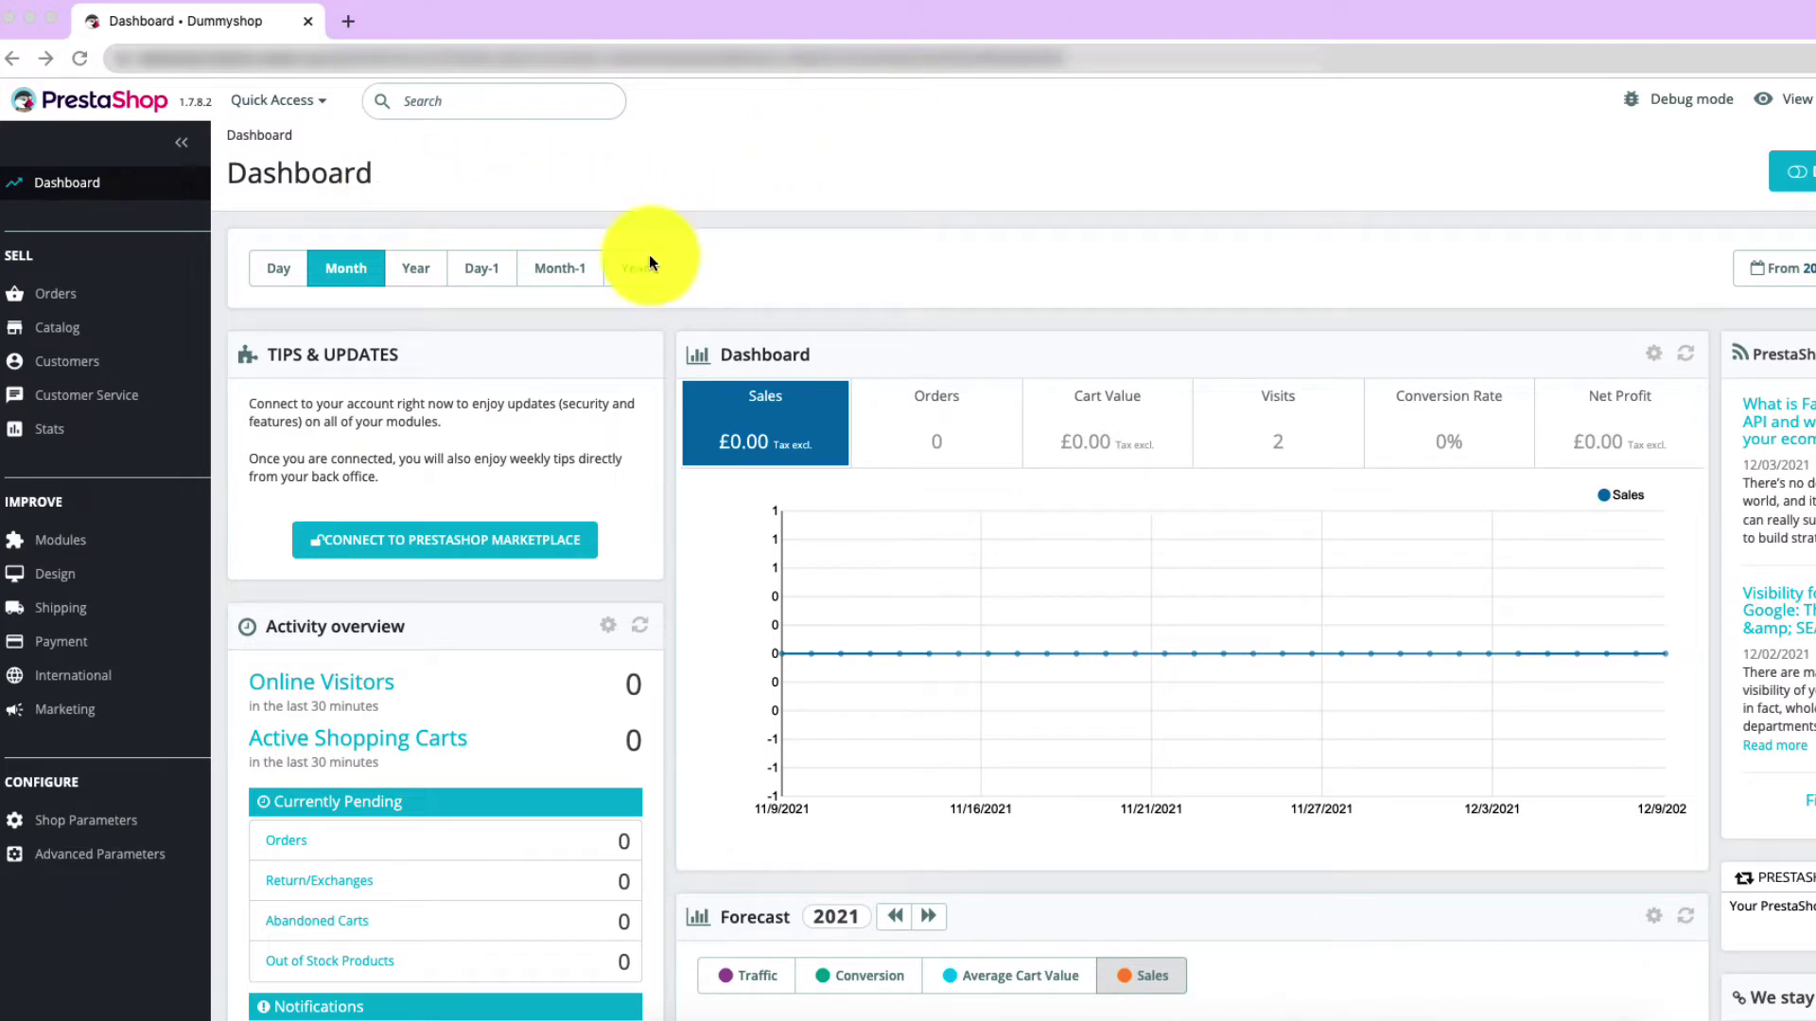
# Step: Expand the Modules entry in the sidebar to reveal Module Manager and Module Catalog
pyautogui.click(85, 547)
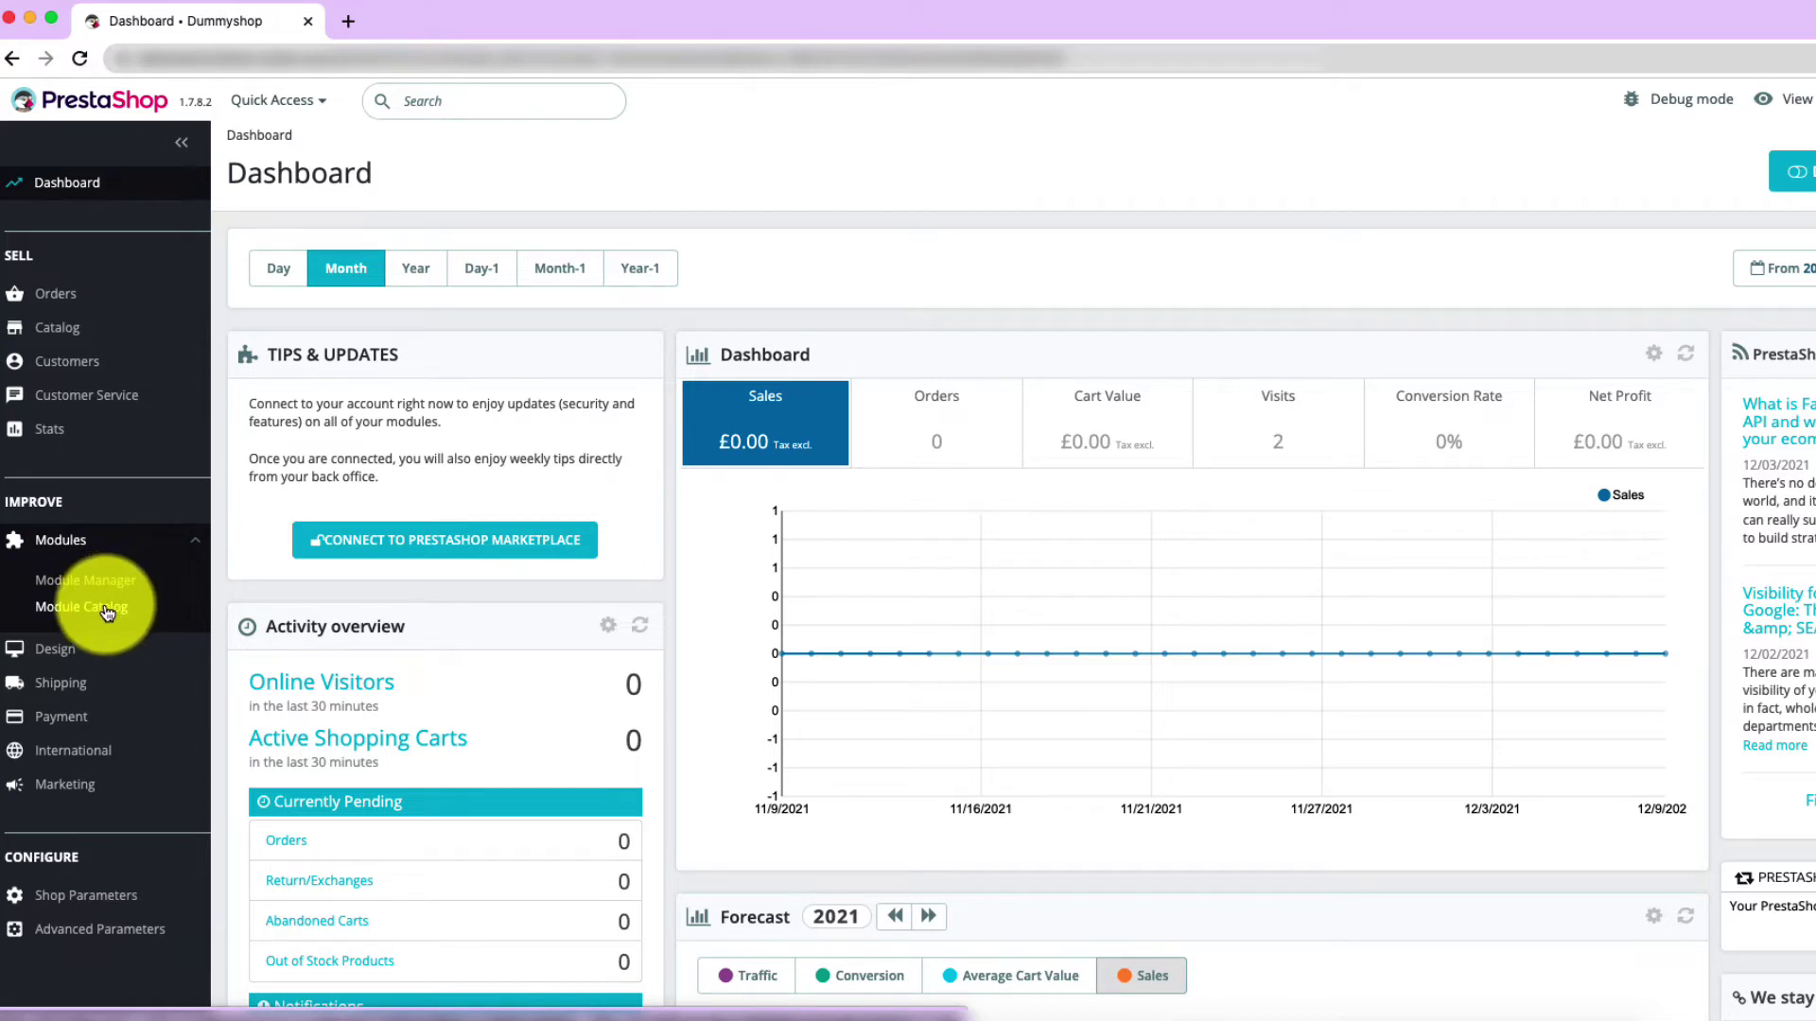
# Step: Show the Module Catalog of 148 modules and focus its search field
pyautogui.click(106, 614)
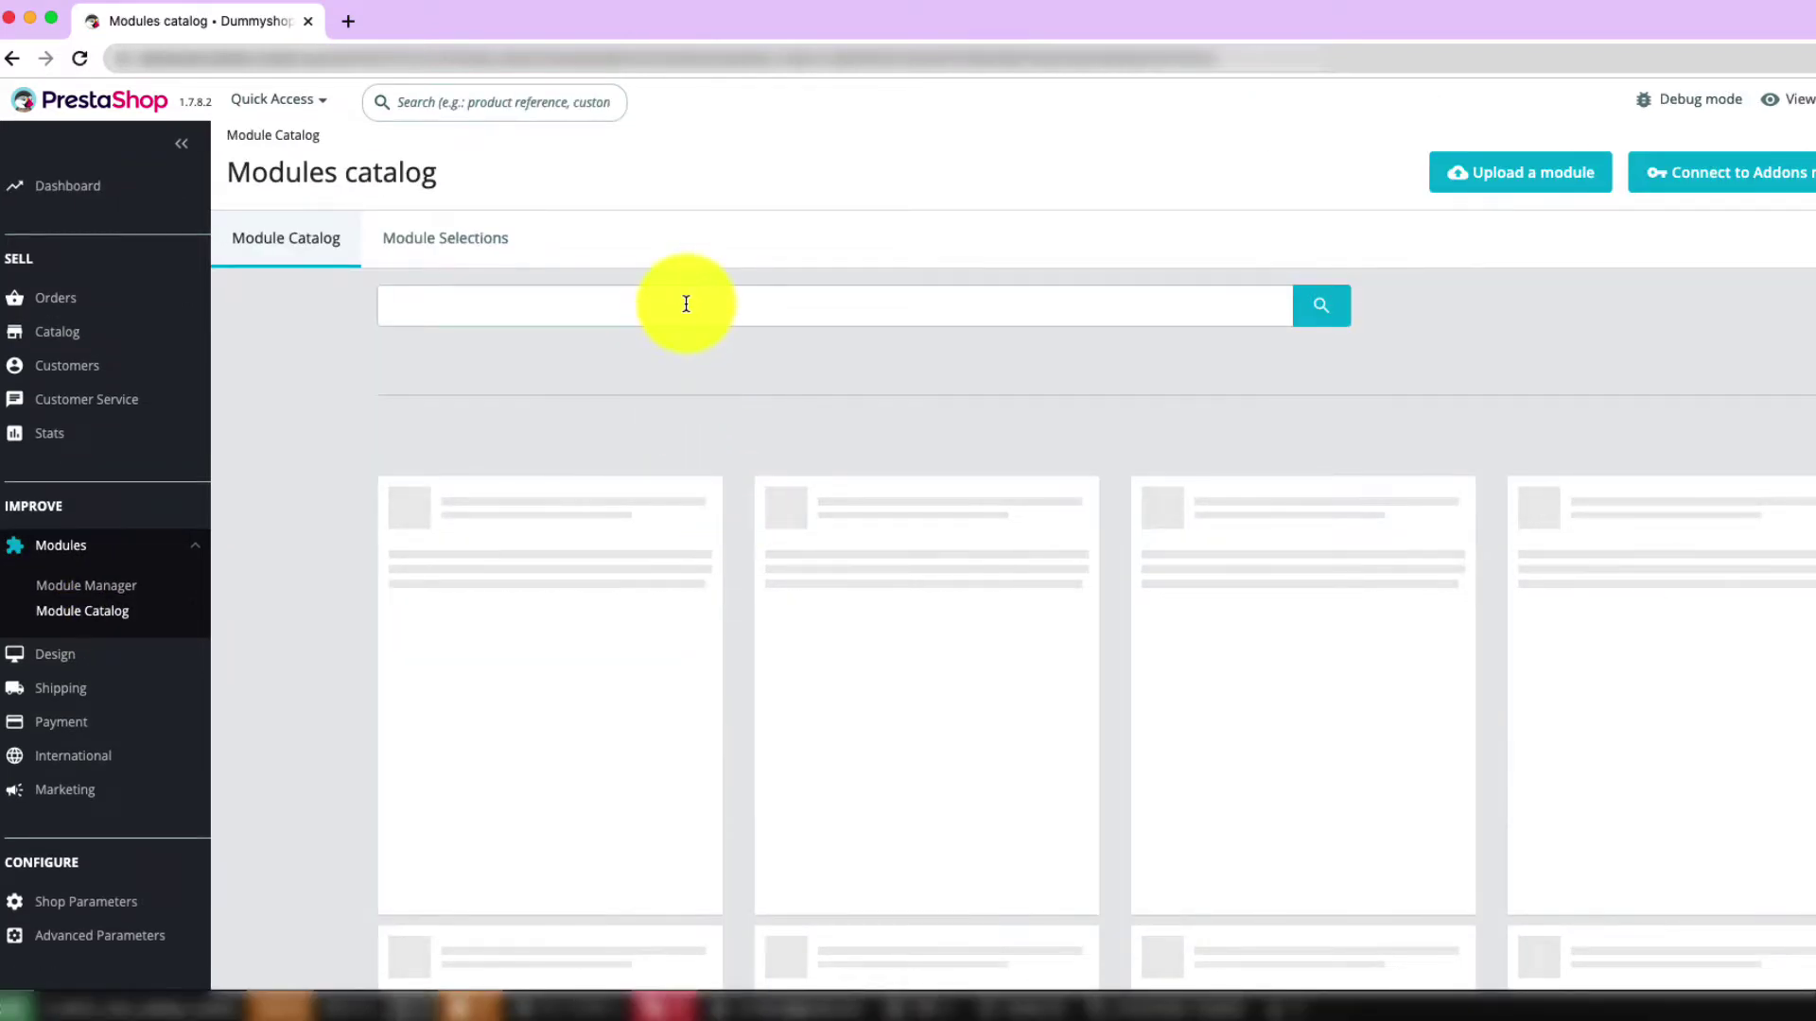
pyautogui.click(686, 303)
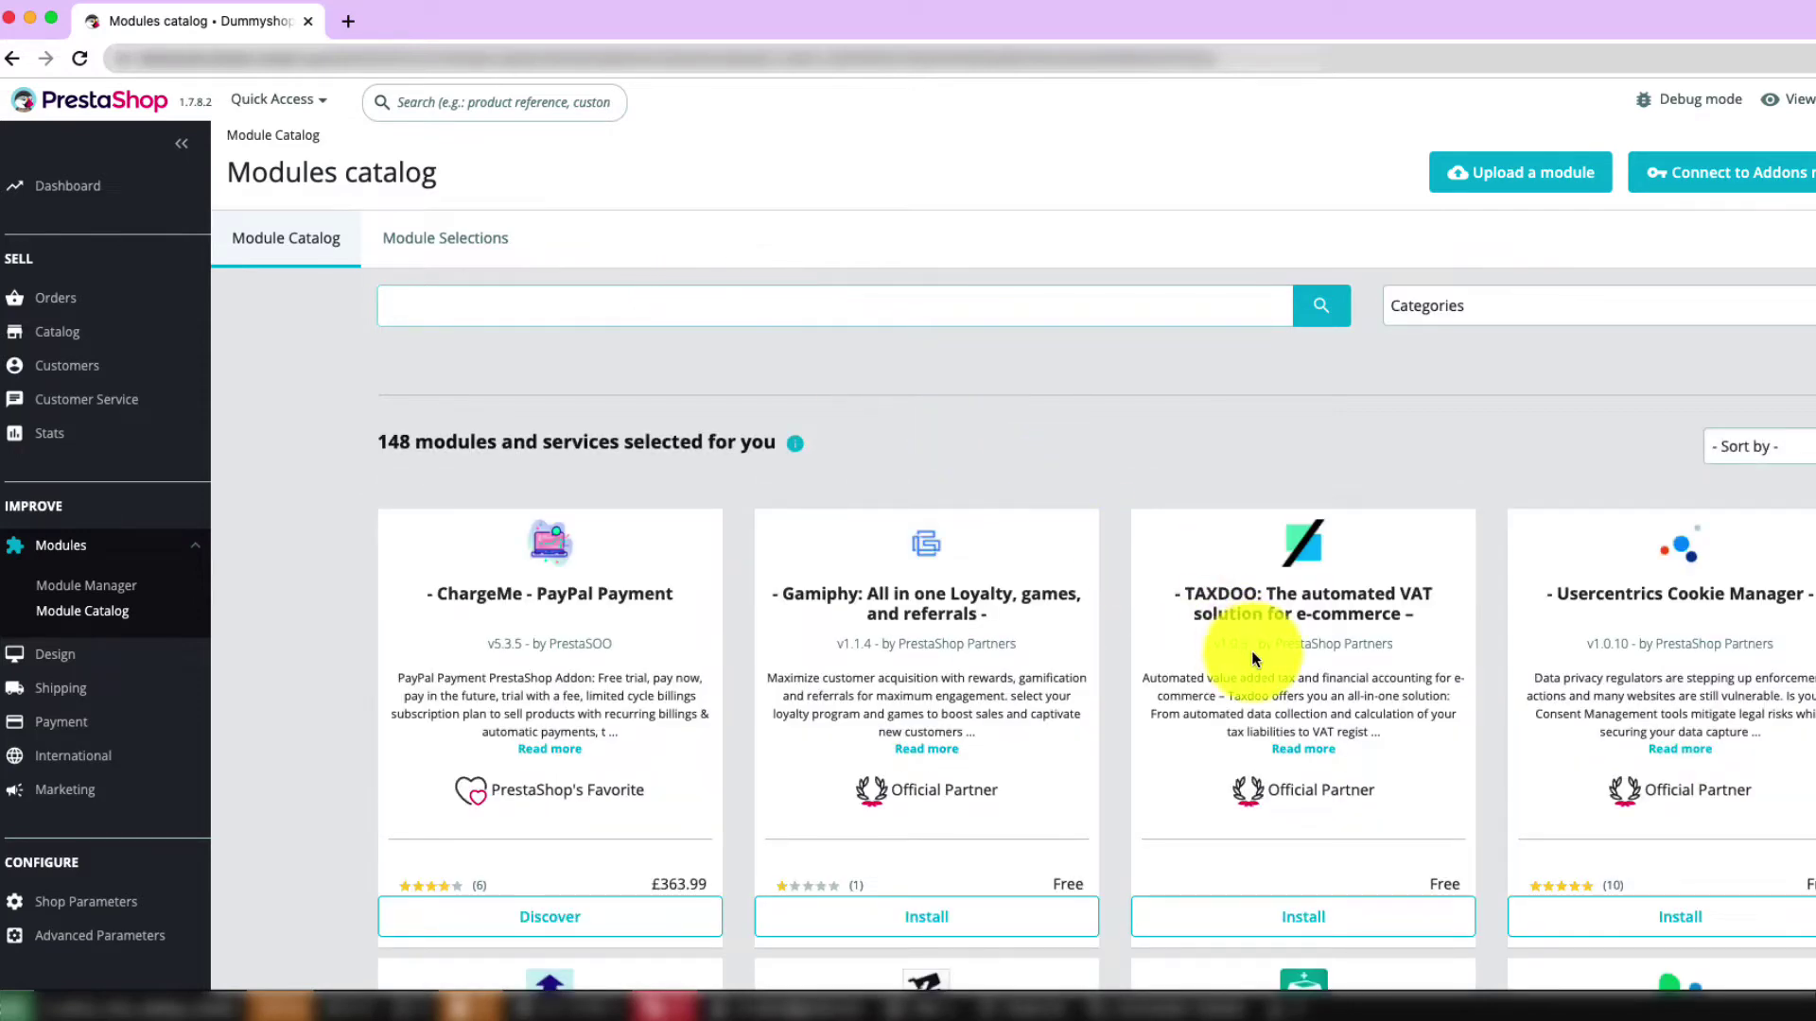
pyautogui.scroll(-2, 1251, 657)
pyautogui.scroll(1, 893, 468)
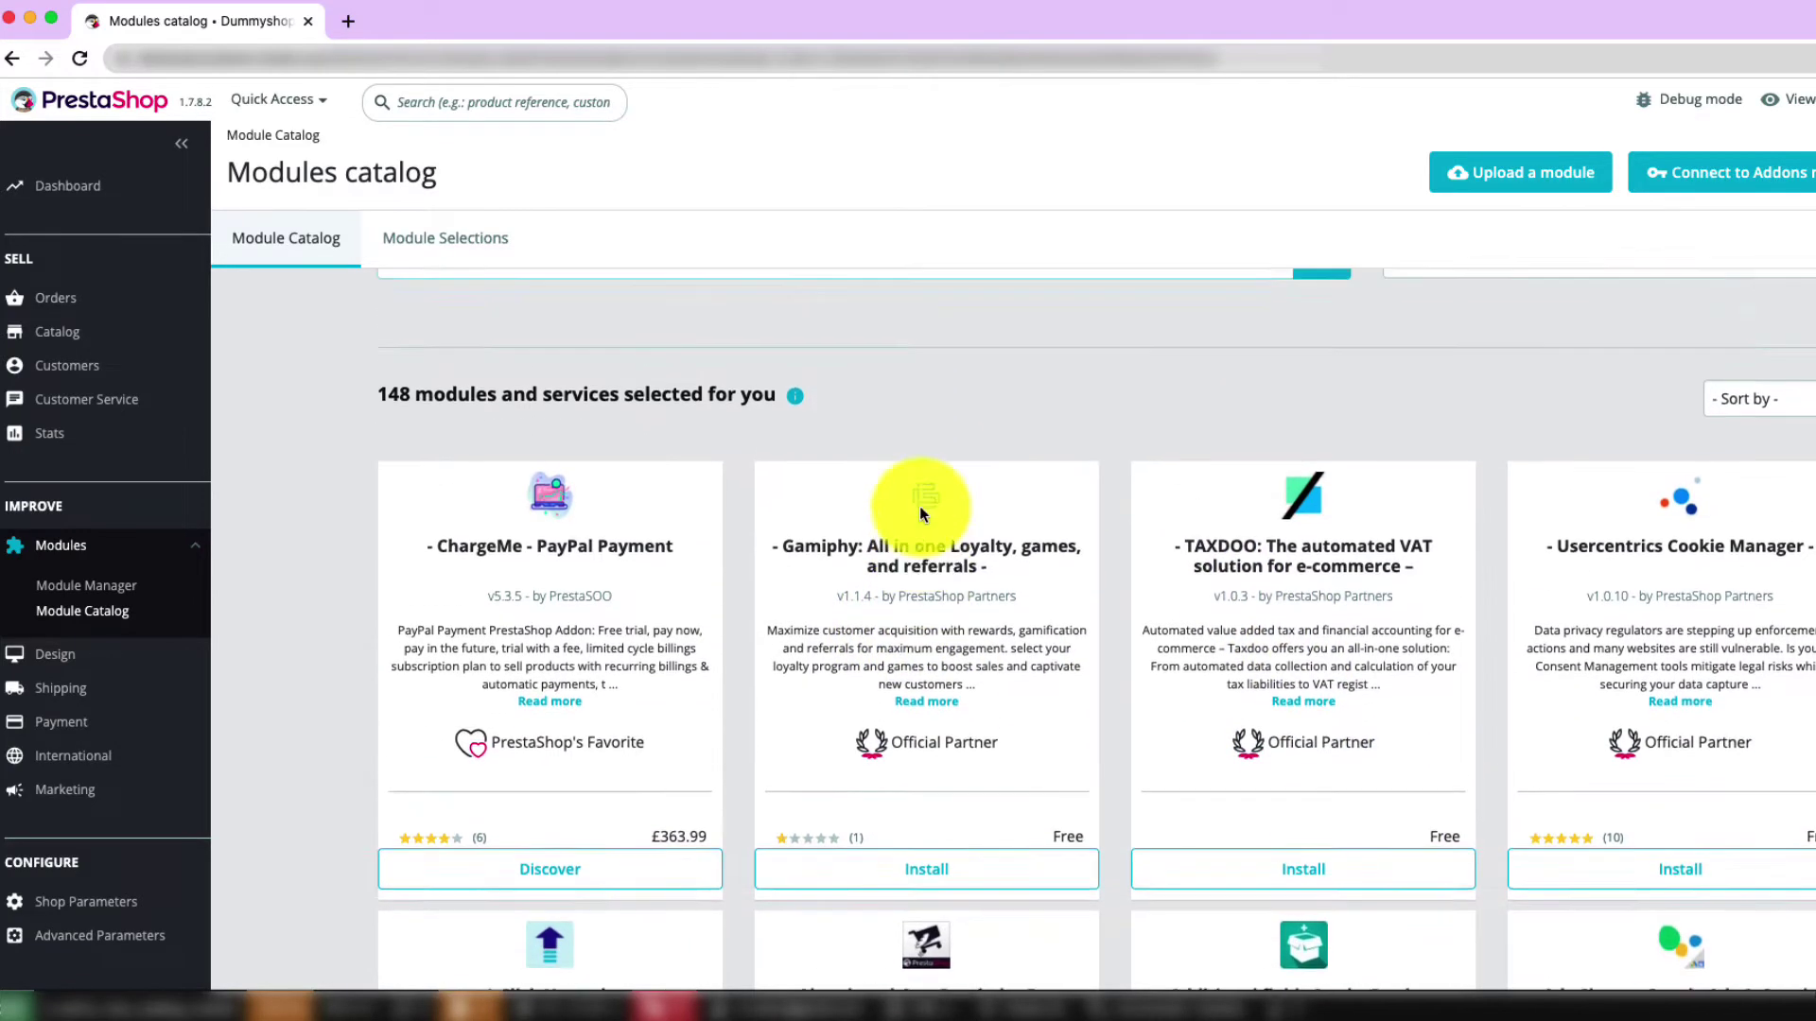
pyautogui.scroll(1, 920, 507)
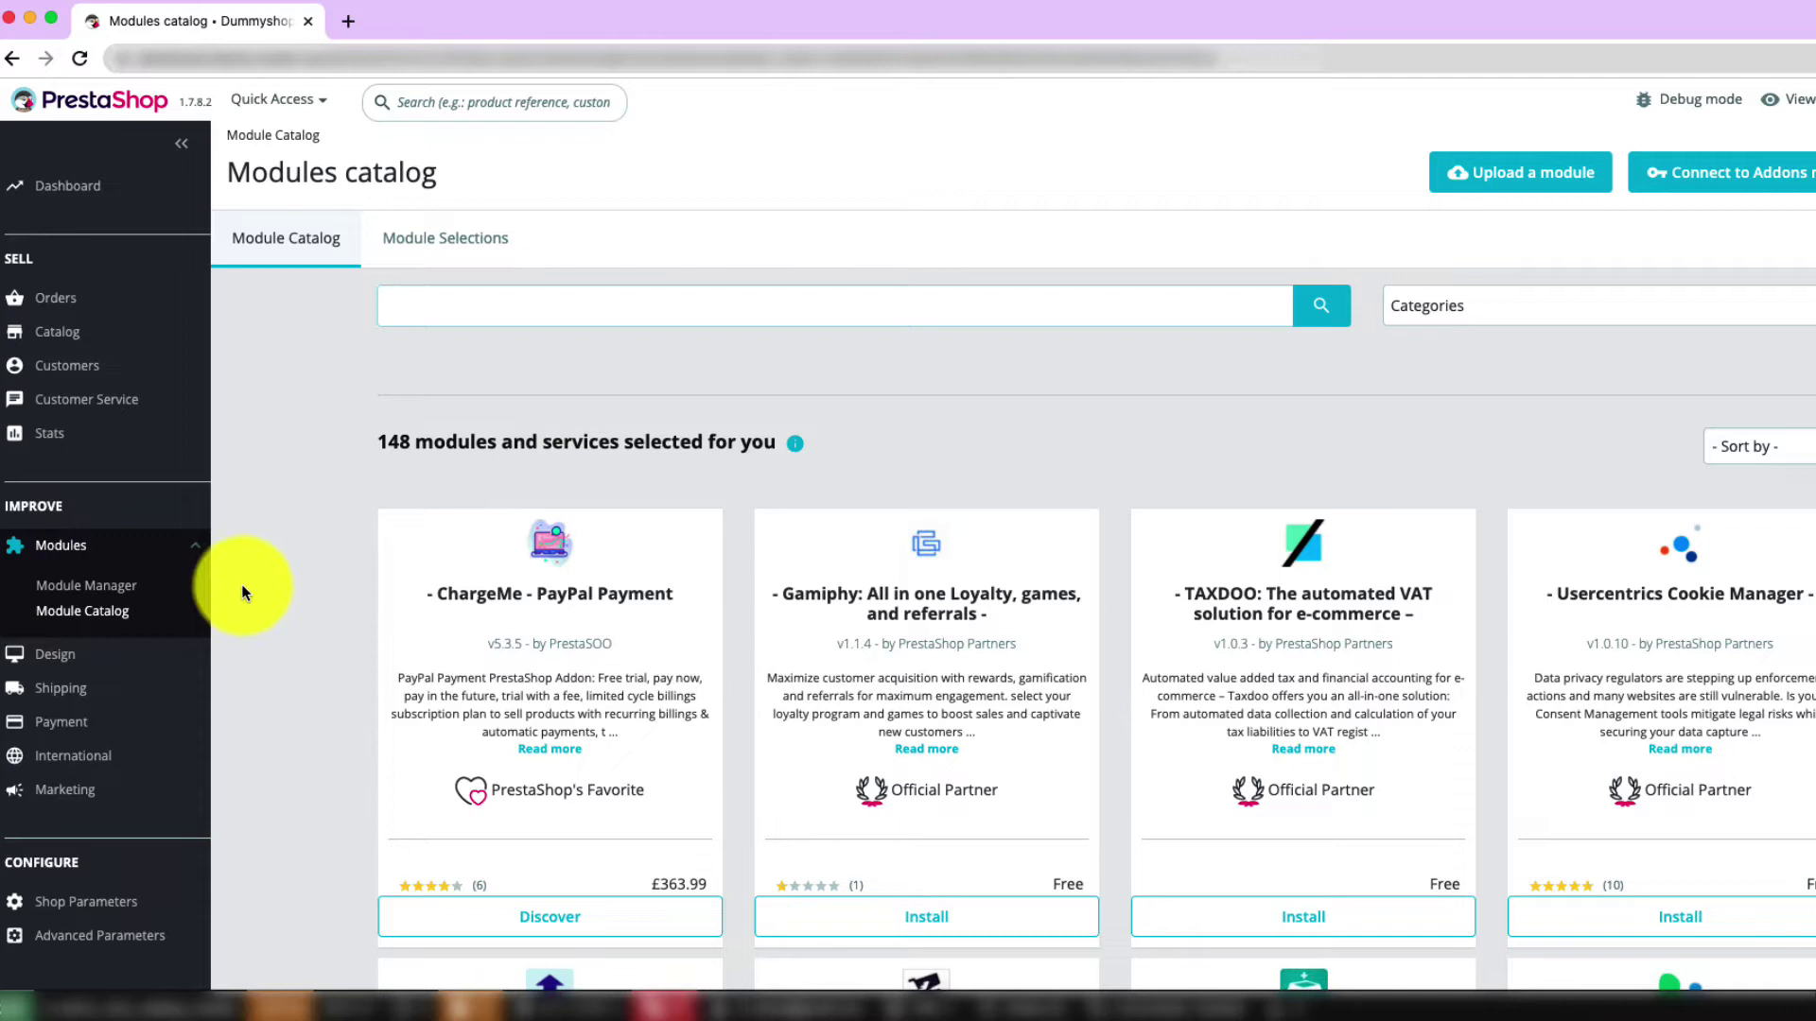
# Step: In Module Manager, configure the Google Analytics module and focus its Tracking ID field
pyautogui.click(109, 593)
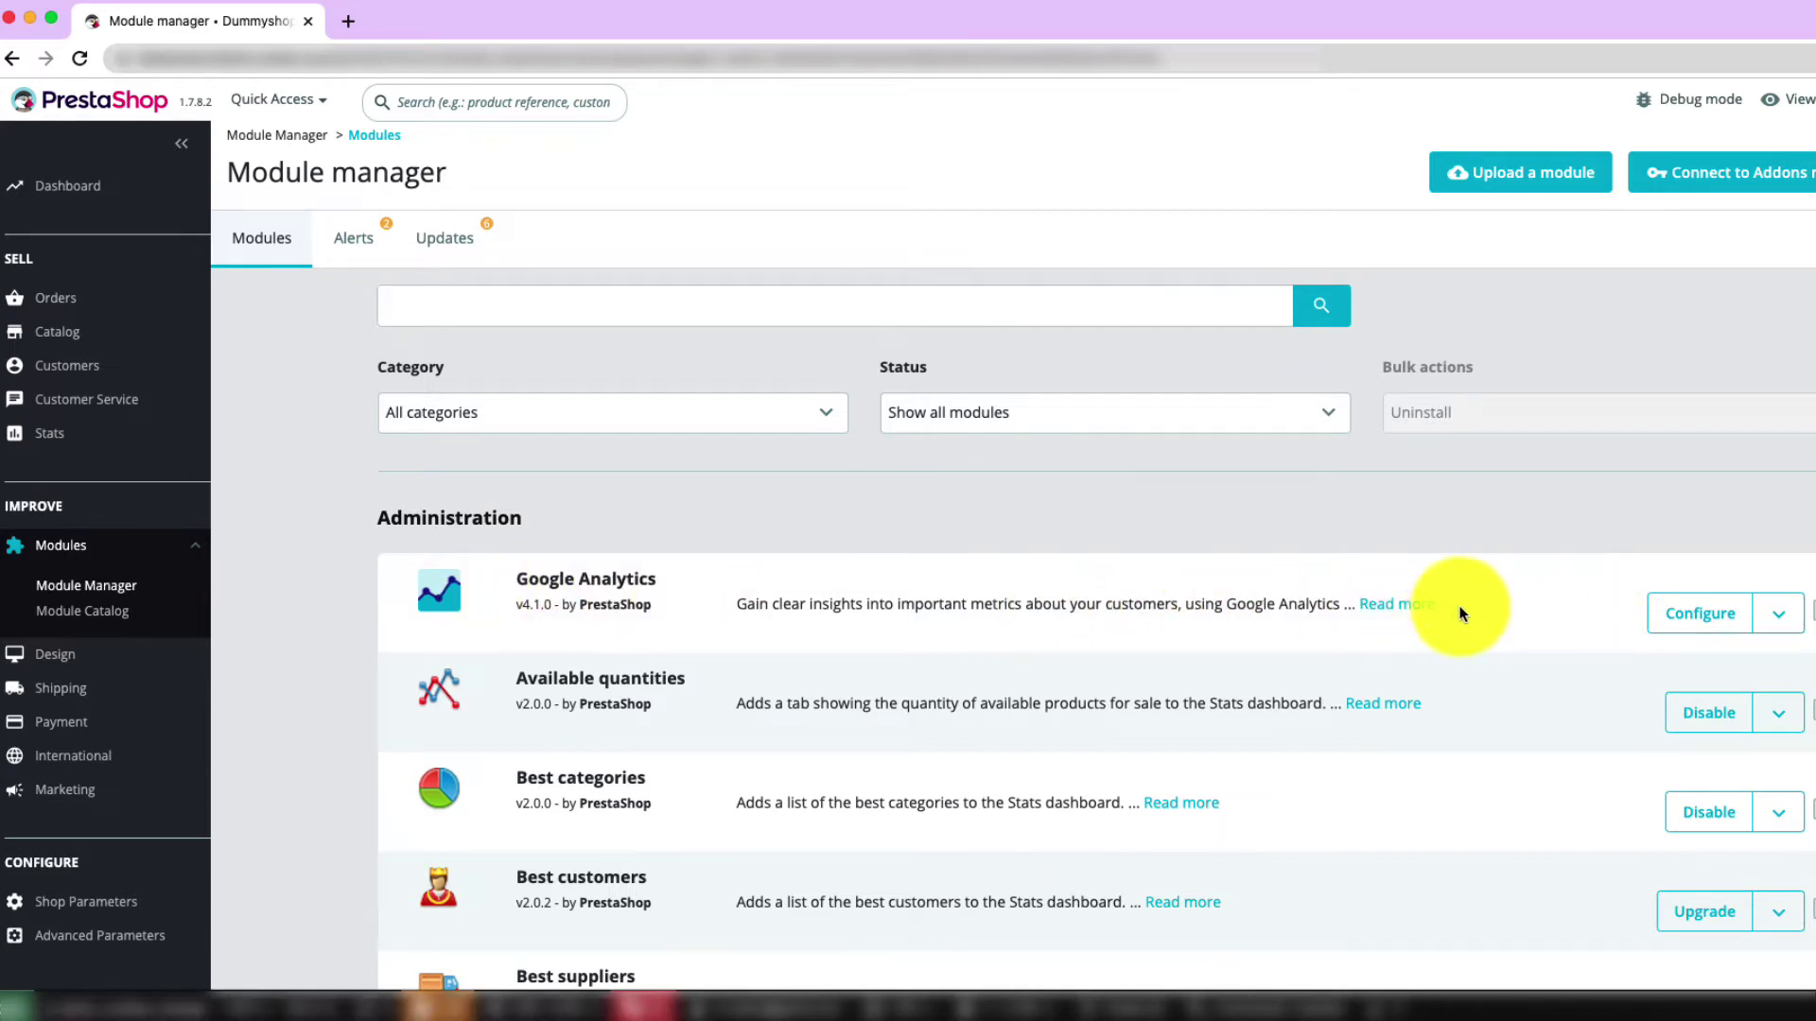
pyautogui.click(1686, 619)
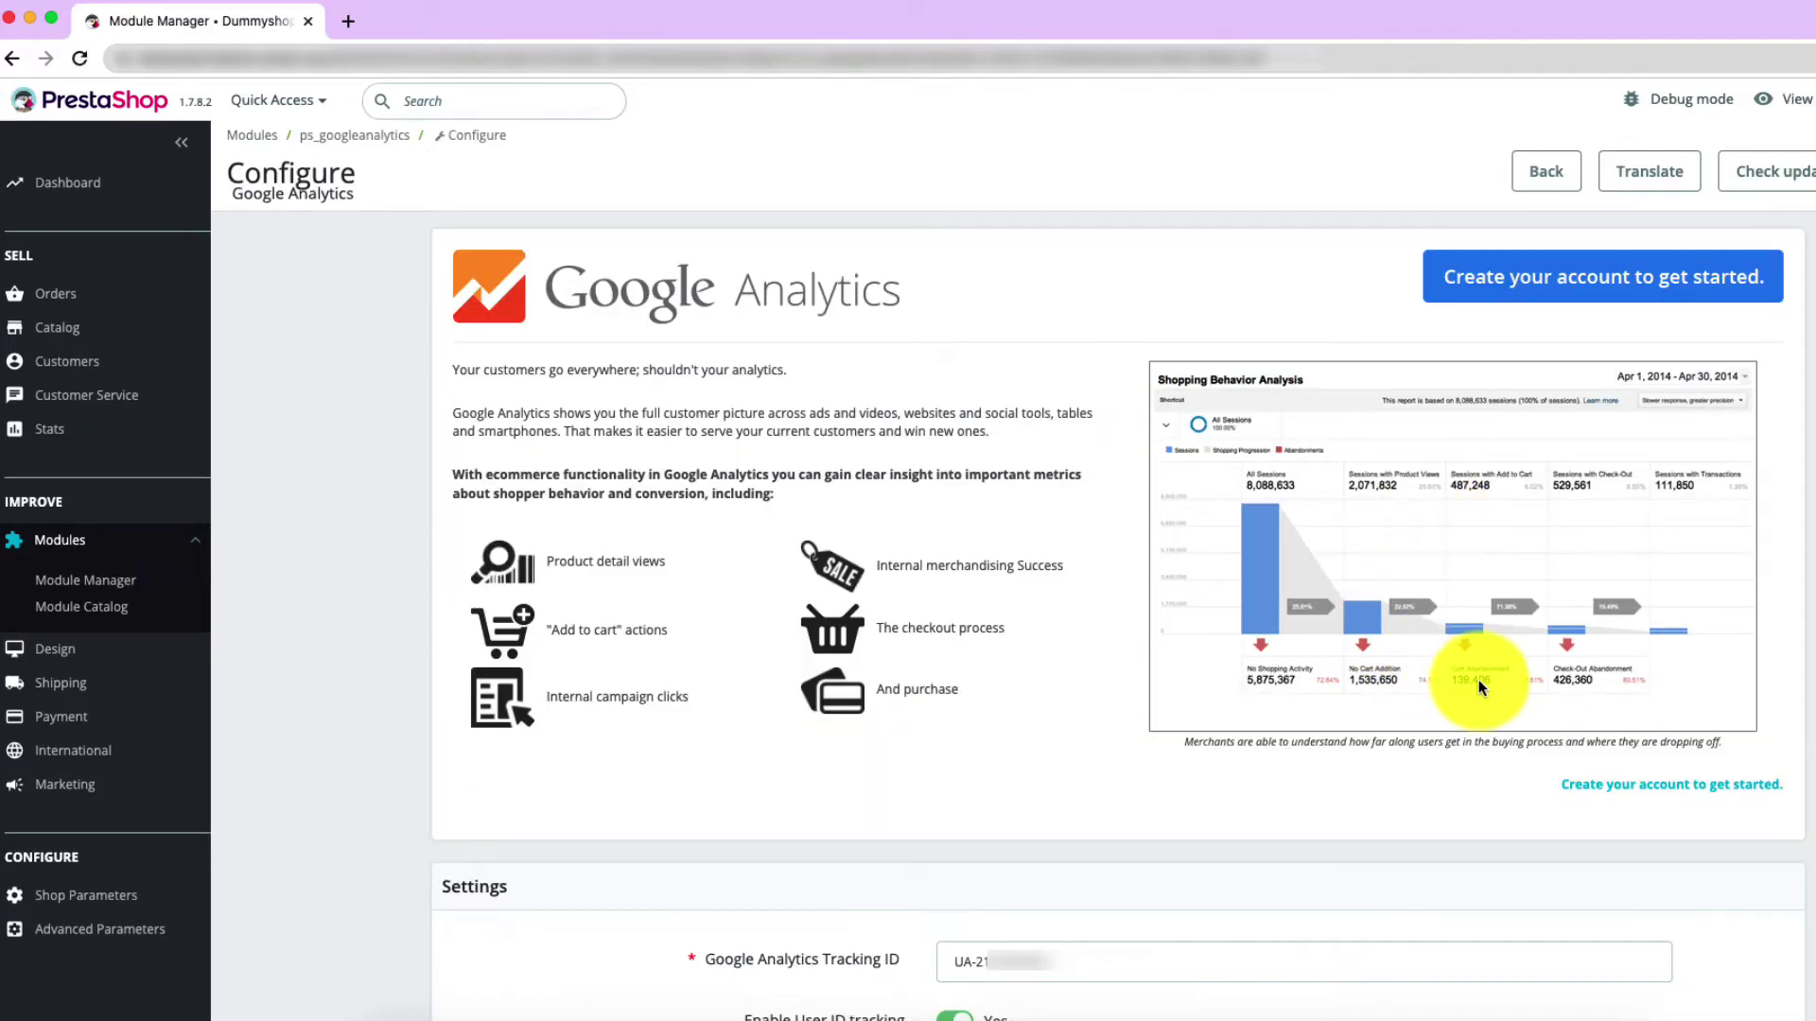
pyautogui.scroll(-2, 1135, 639)
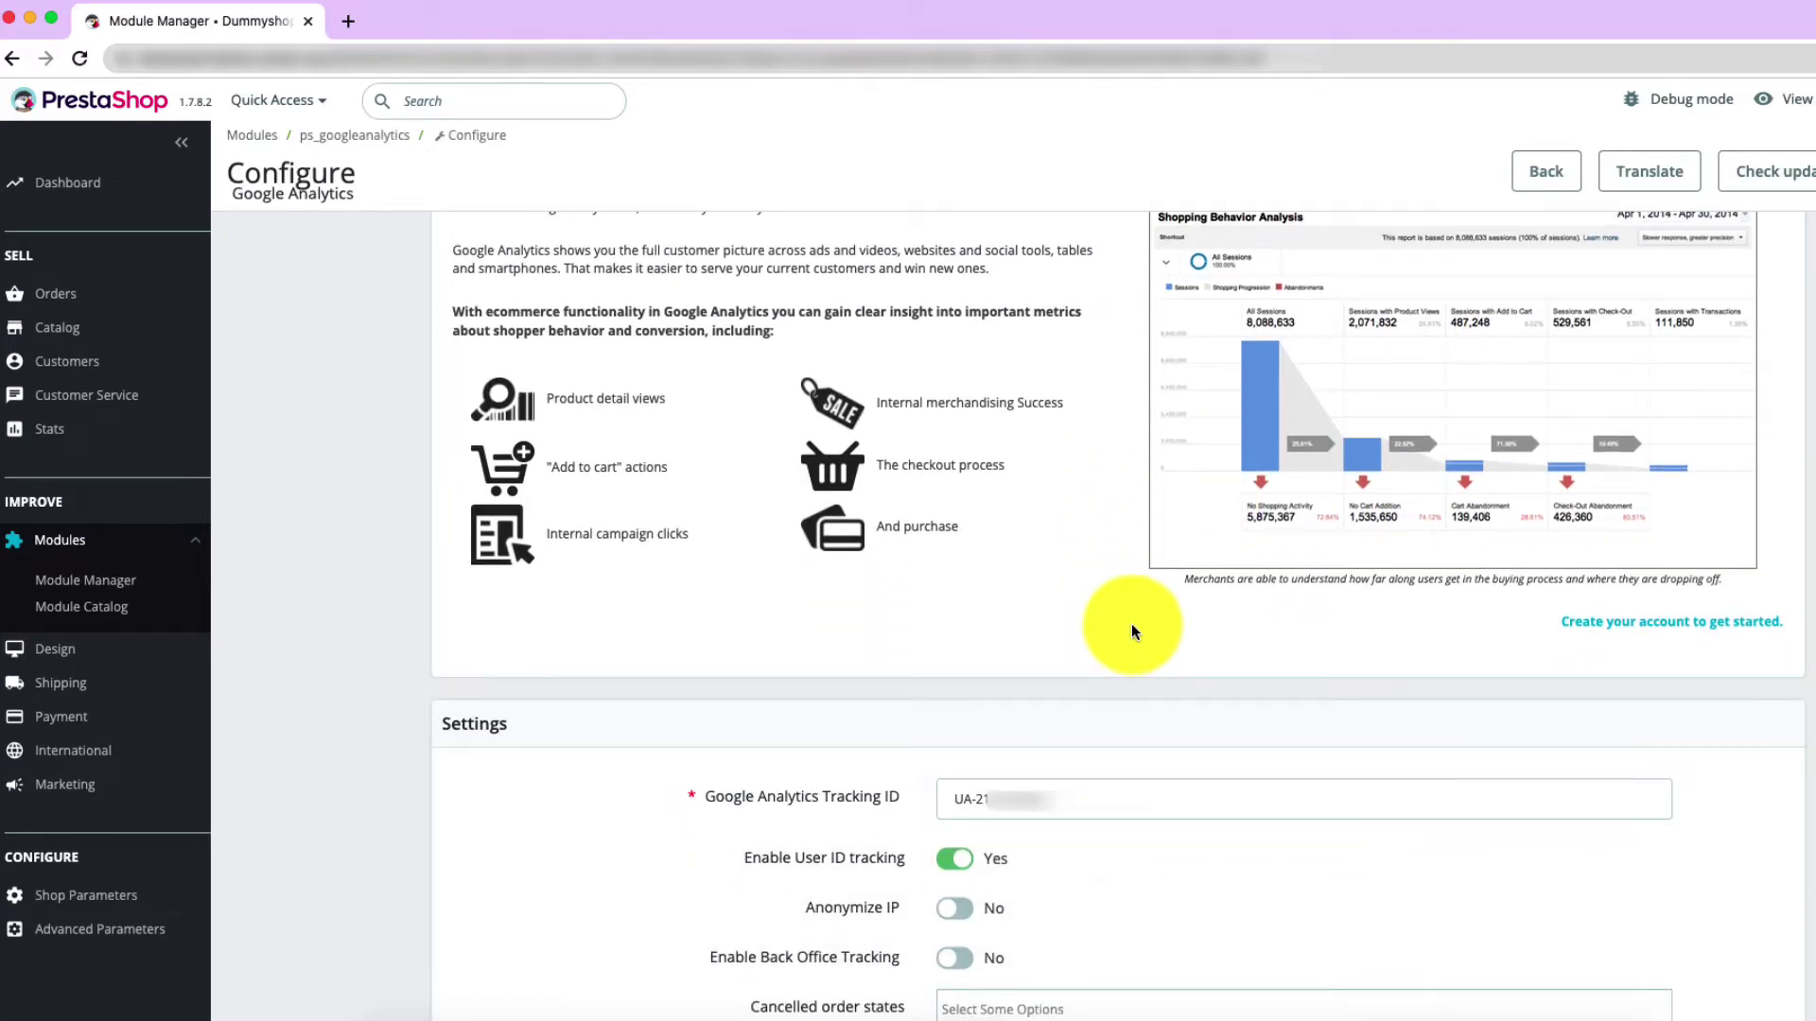
pyautogui.click(1111, 788)
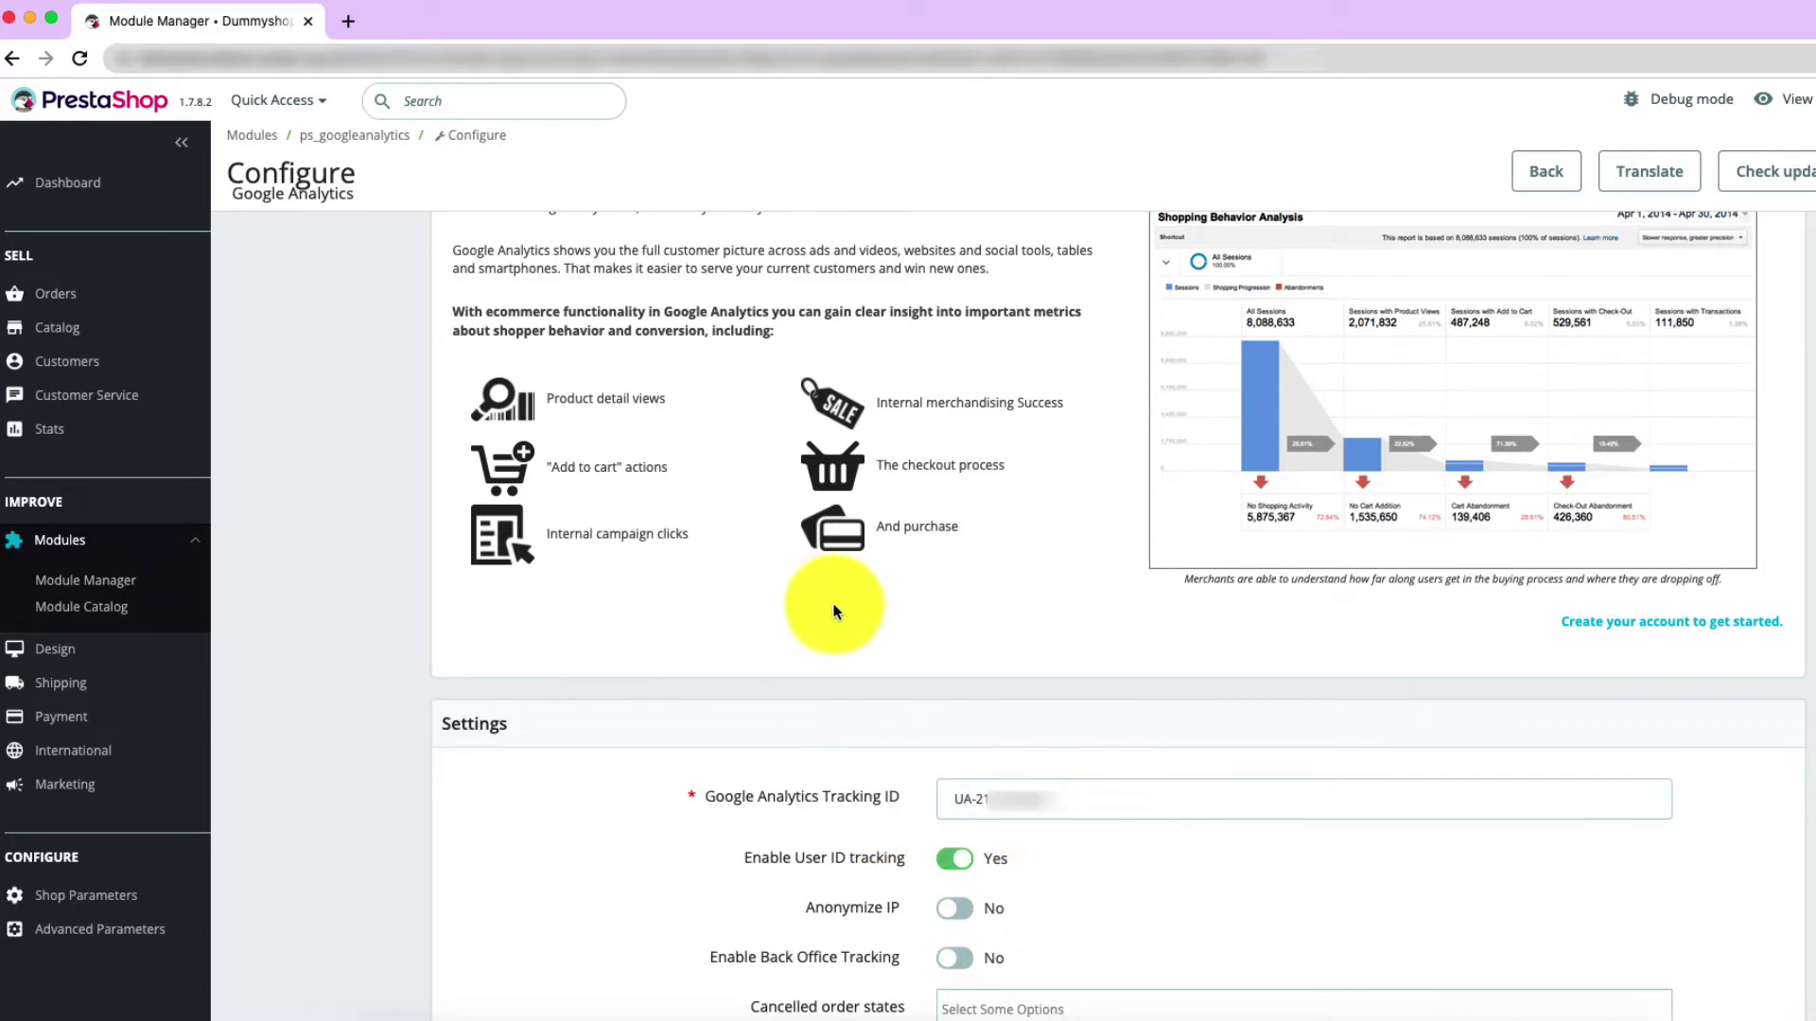
# Step: In a fresh tab, search for google analytics and go to the Google Analytics site
pyautogui.click(348, 22)
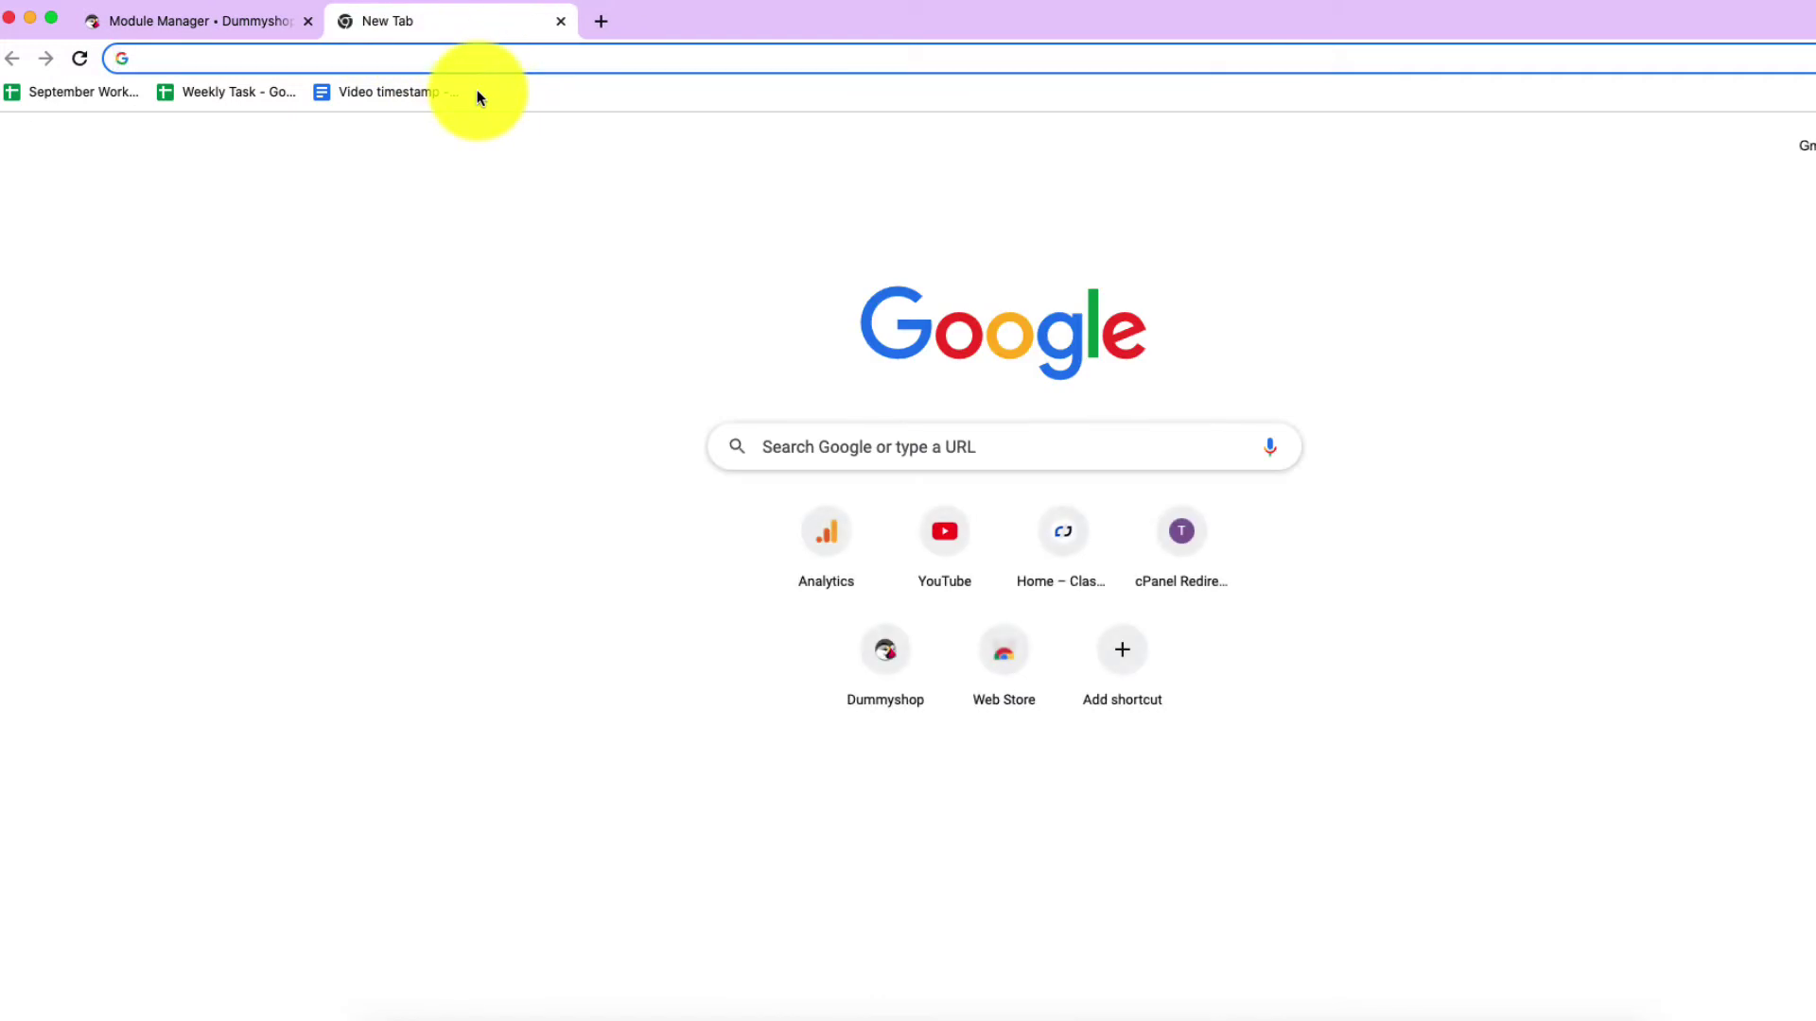
pyautogui.write('goo')
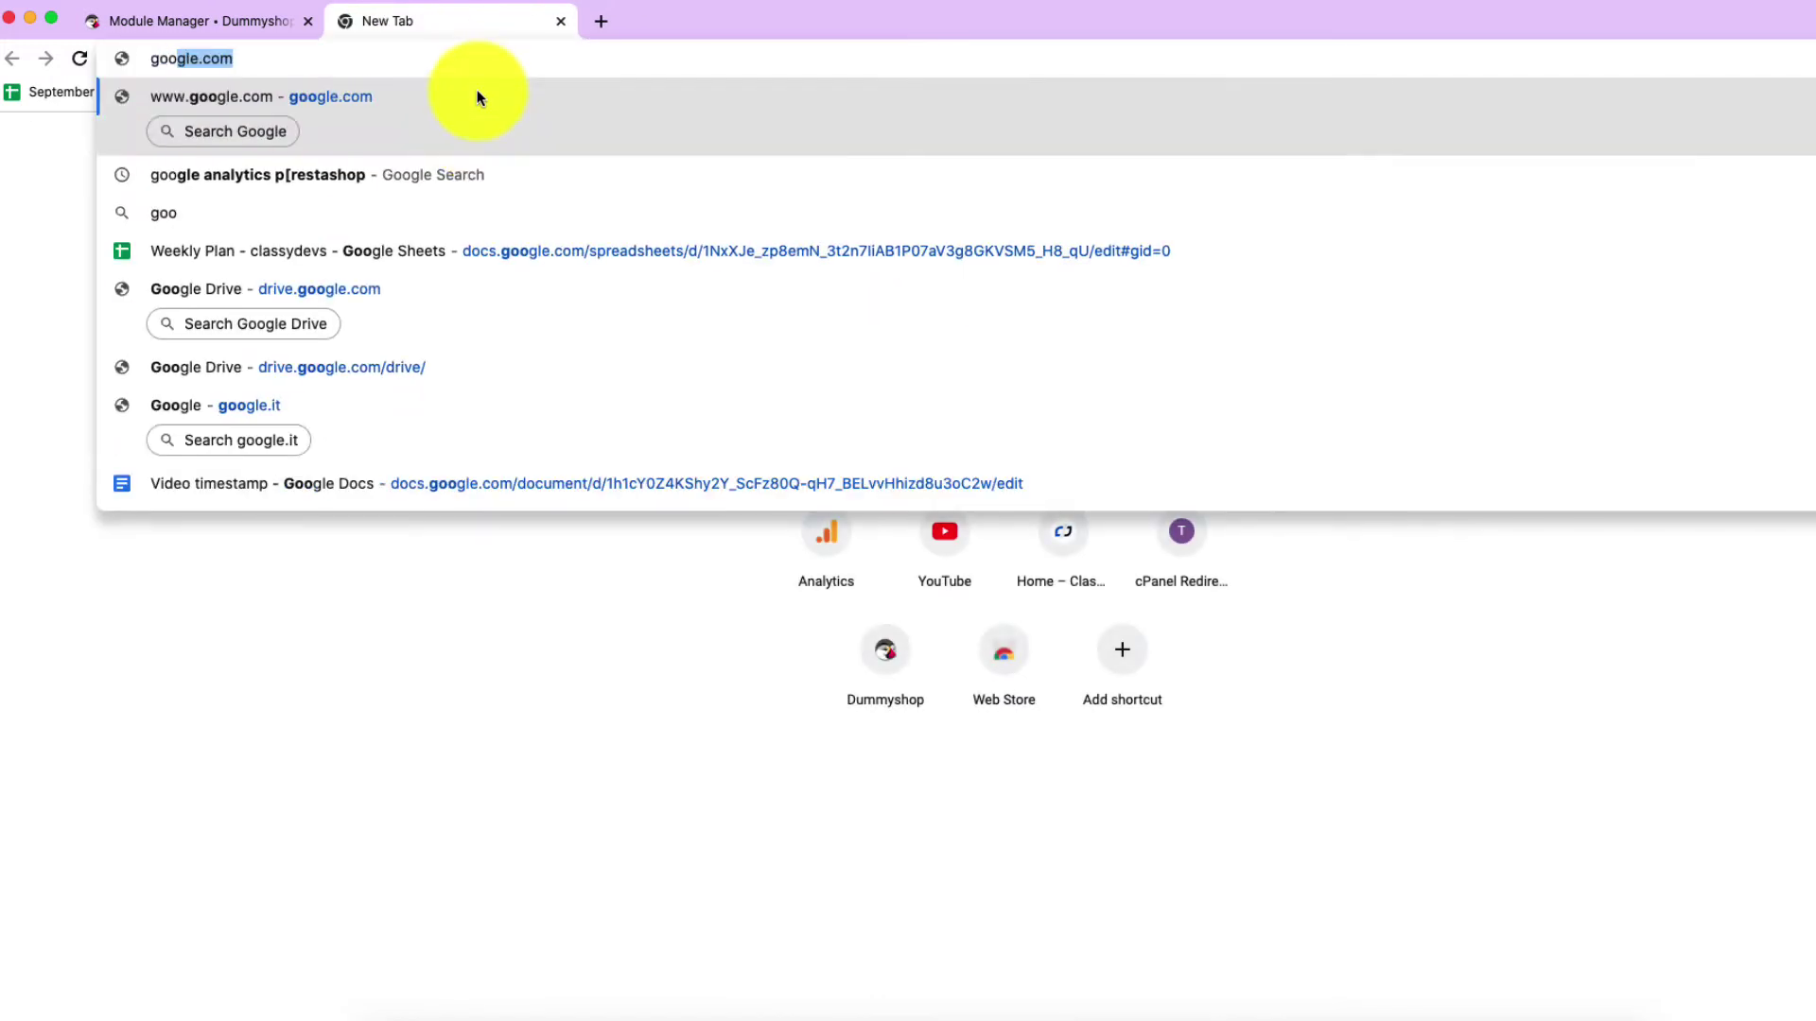
pyautogui.write('gle')
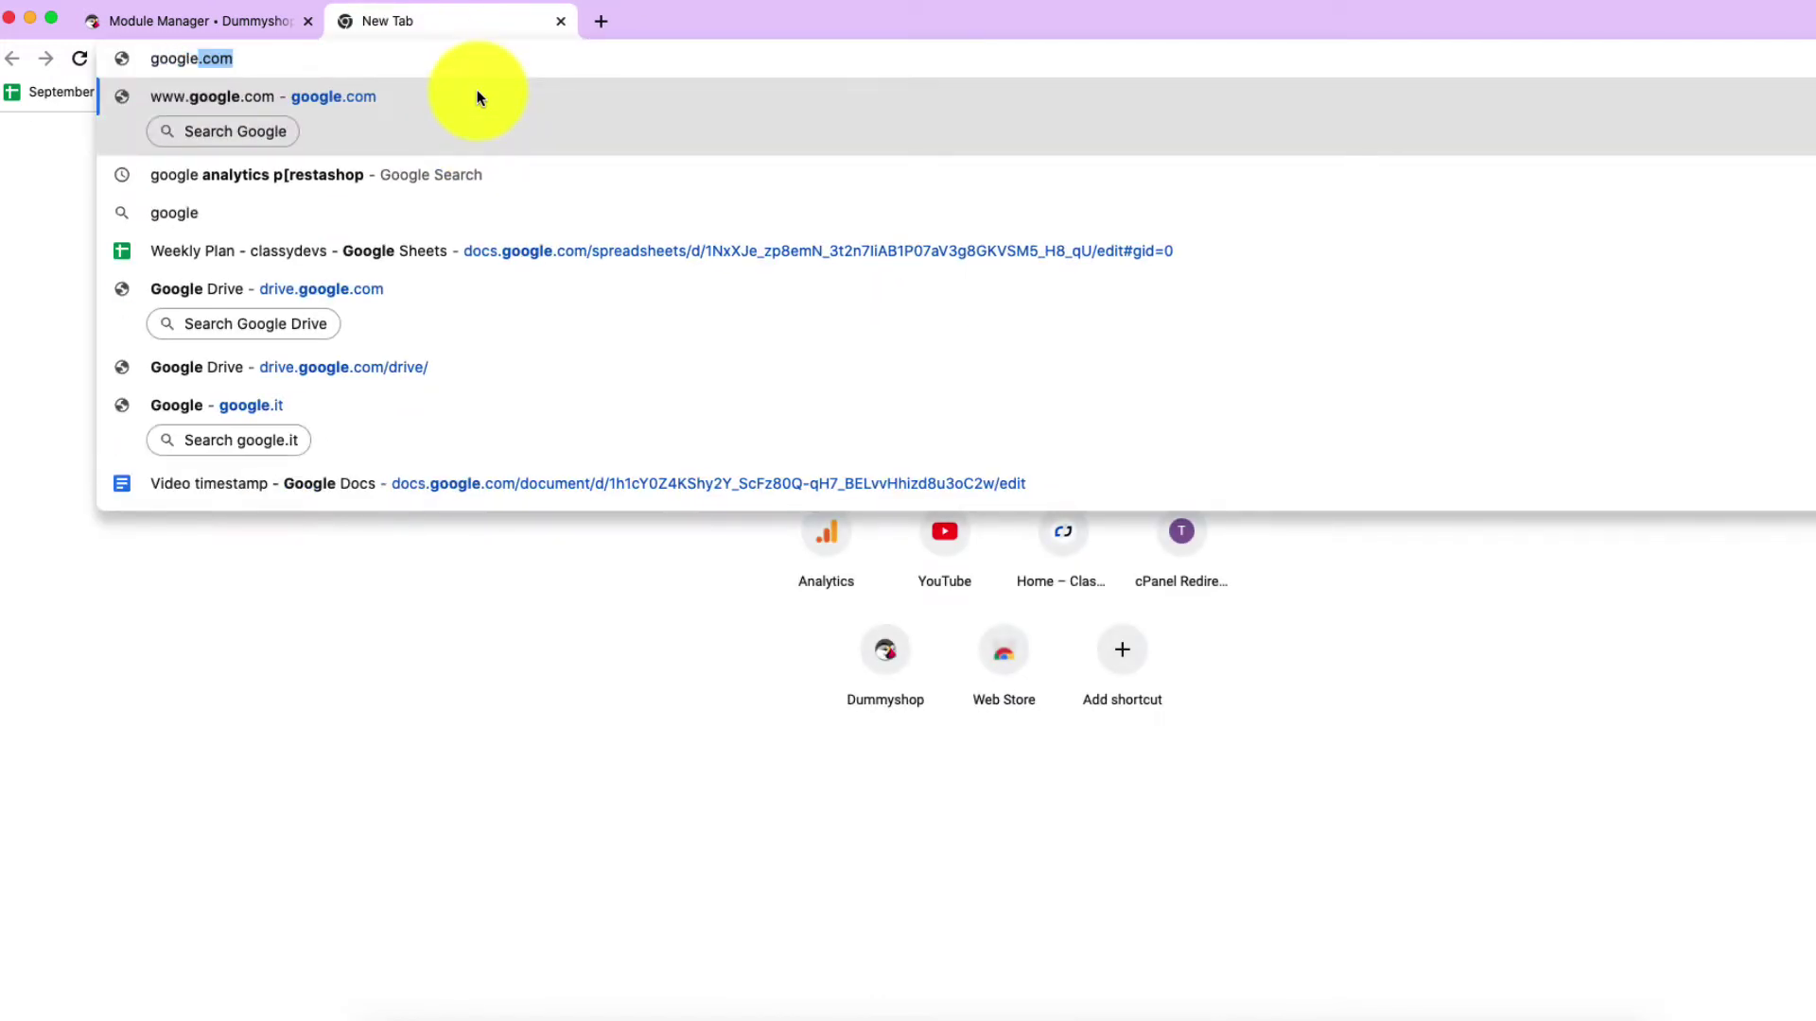
pyautogui.write(' a')
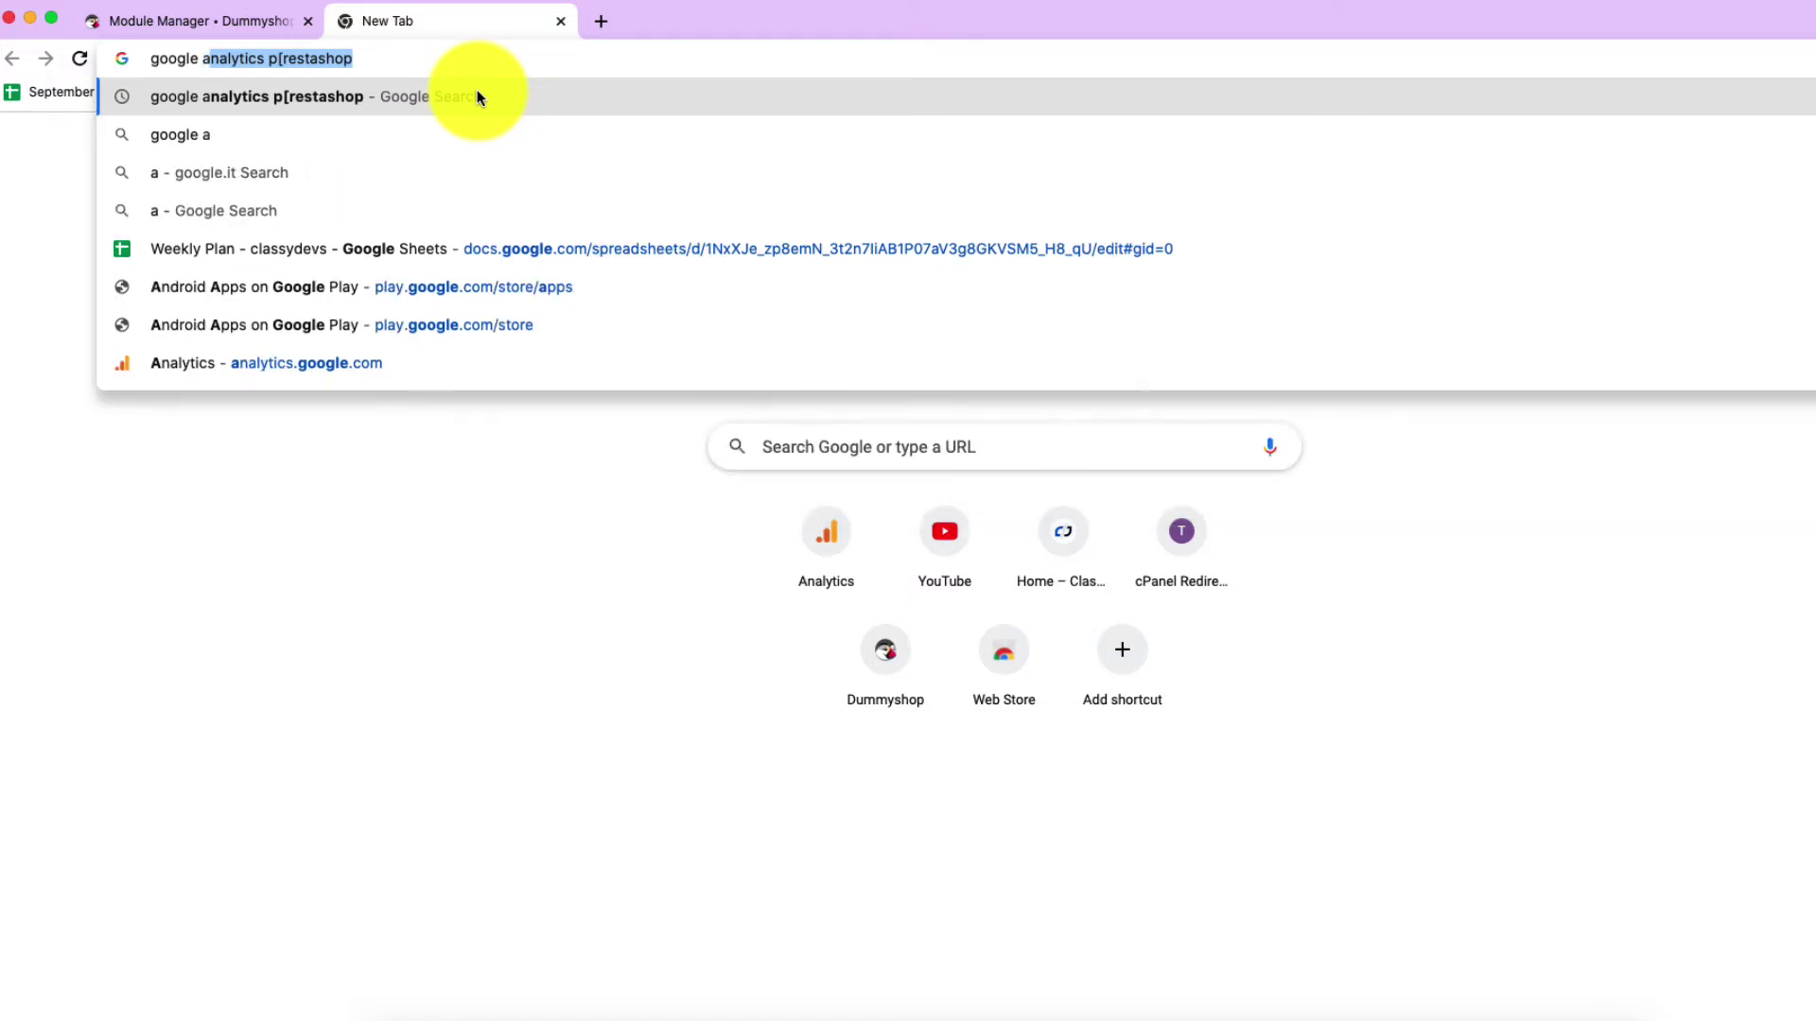
pyautogui.write('na')
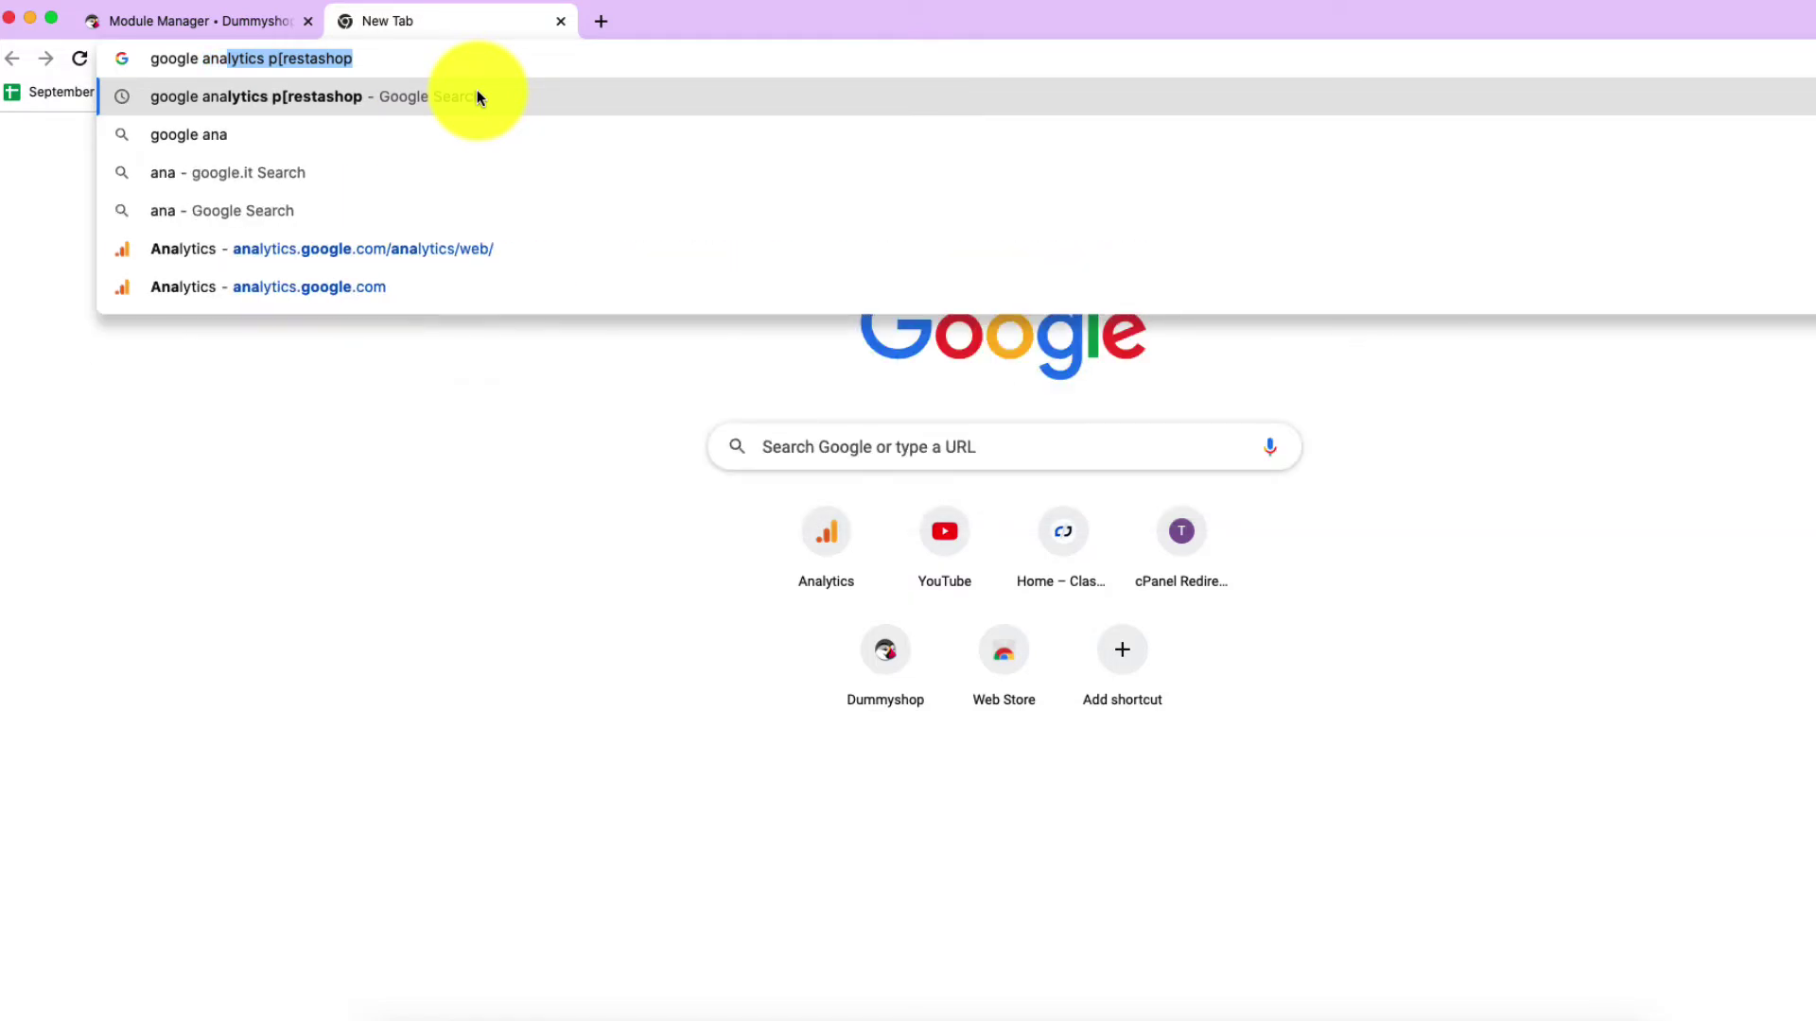
pyautogui.write('lytics')
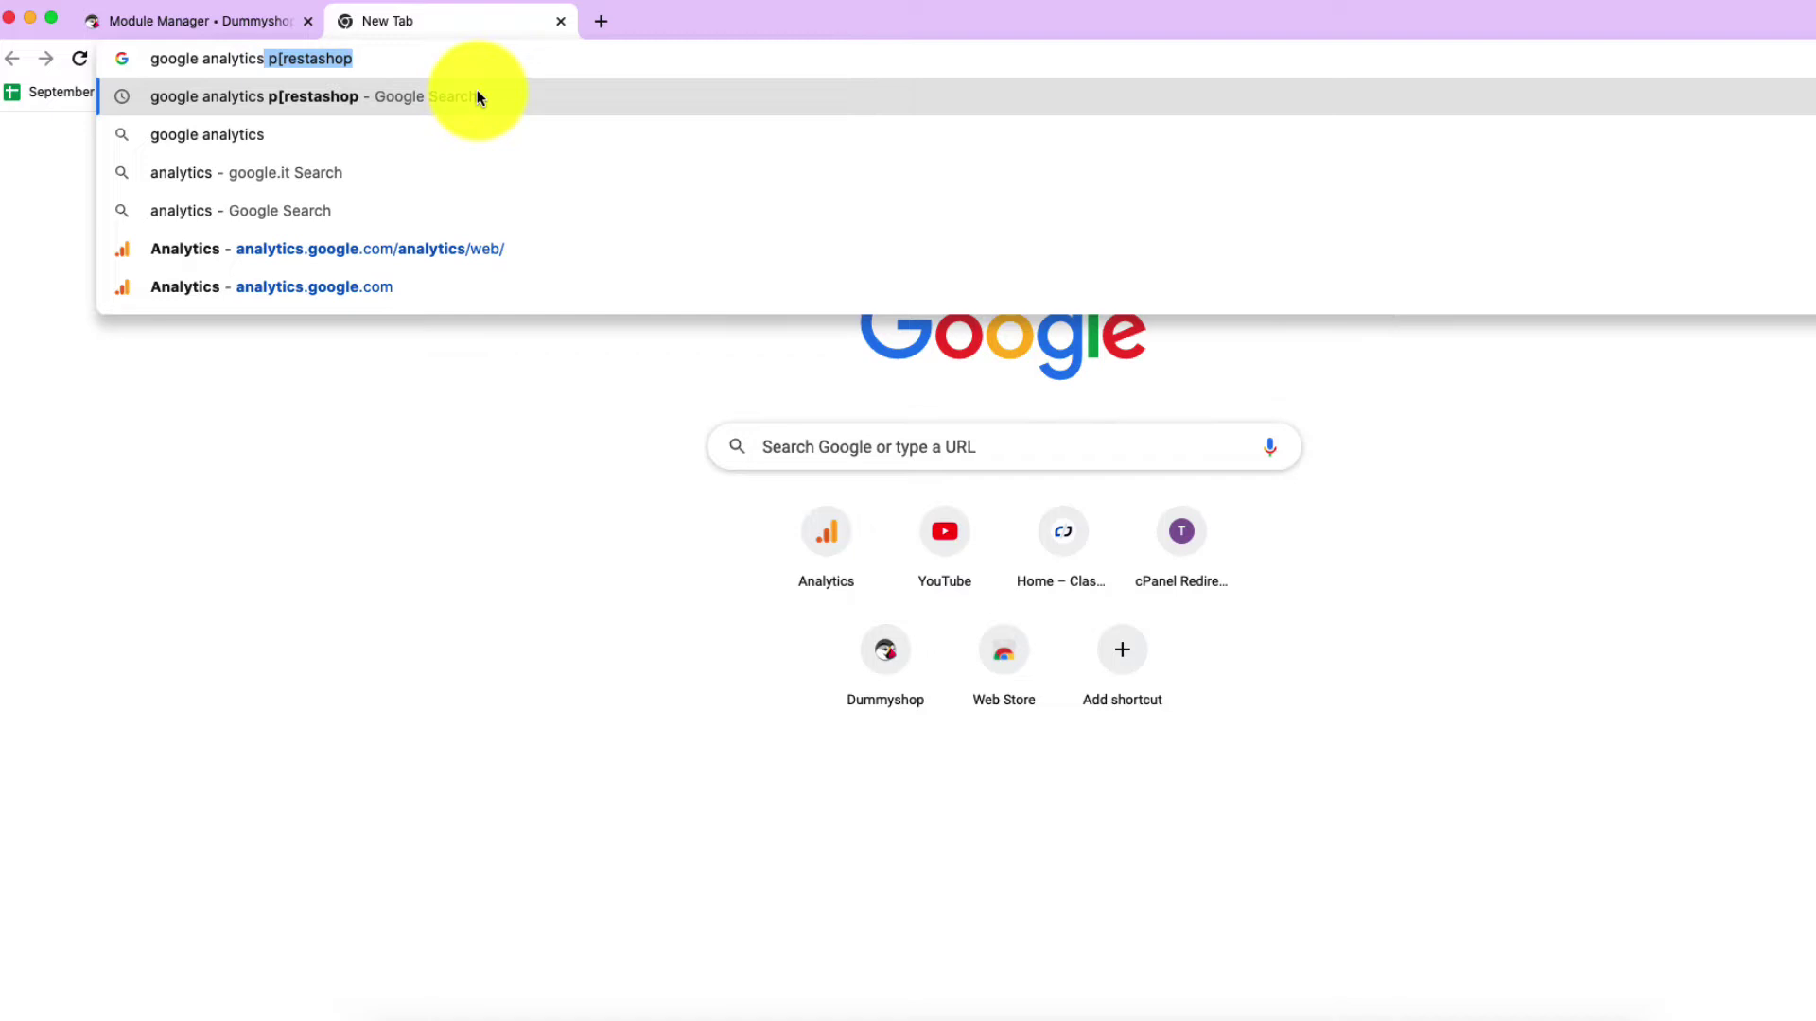
pyautogui.press('BackSpace')
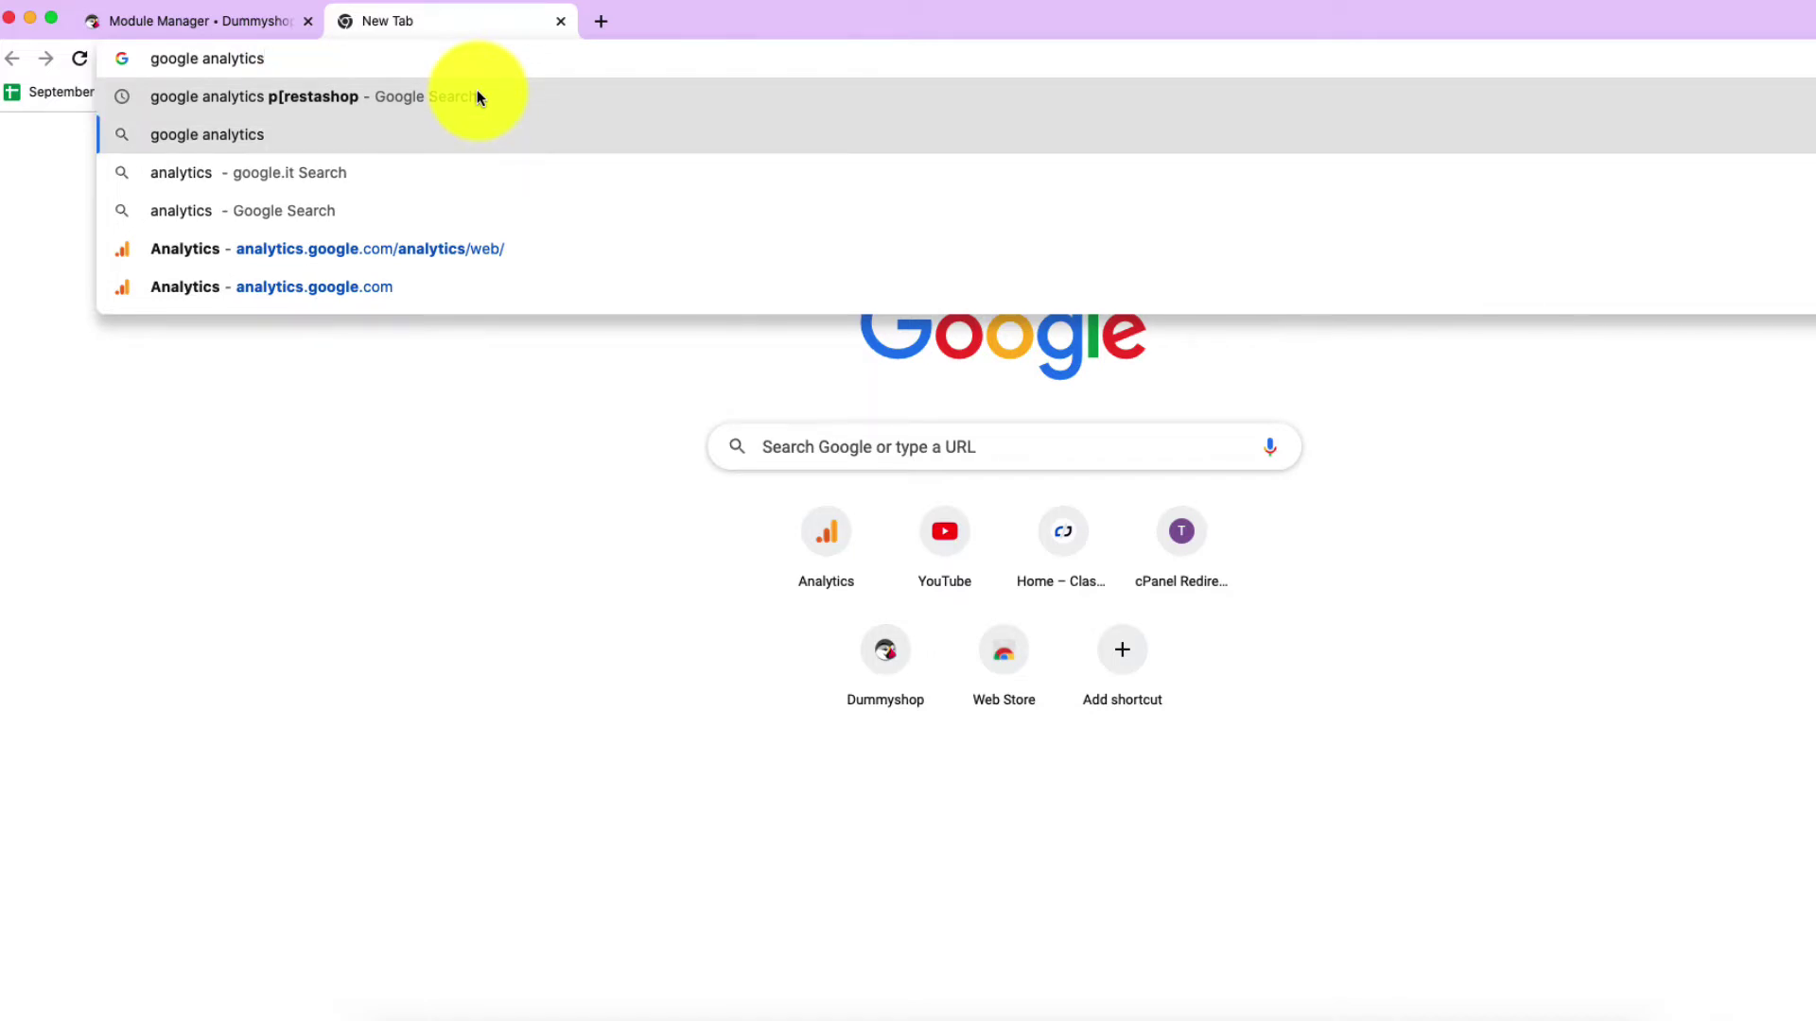
pyautogui.press('Return')
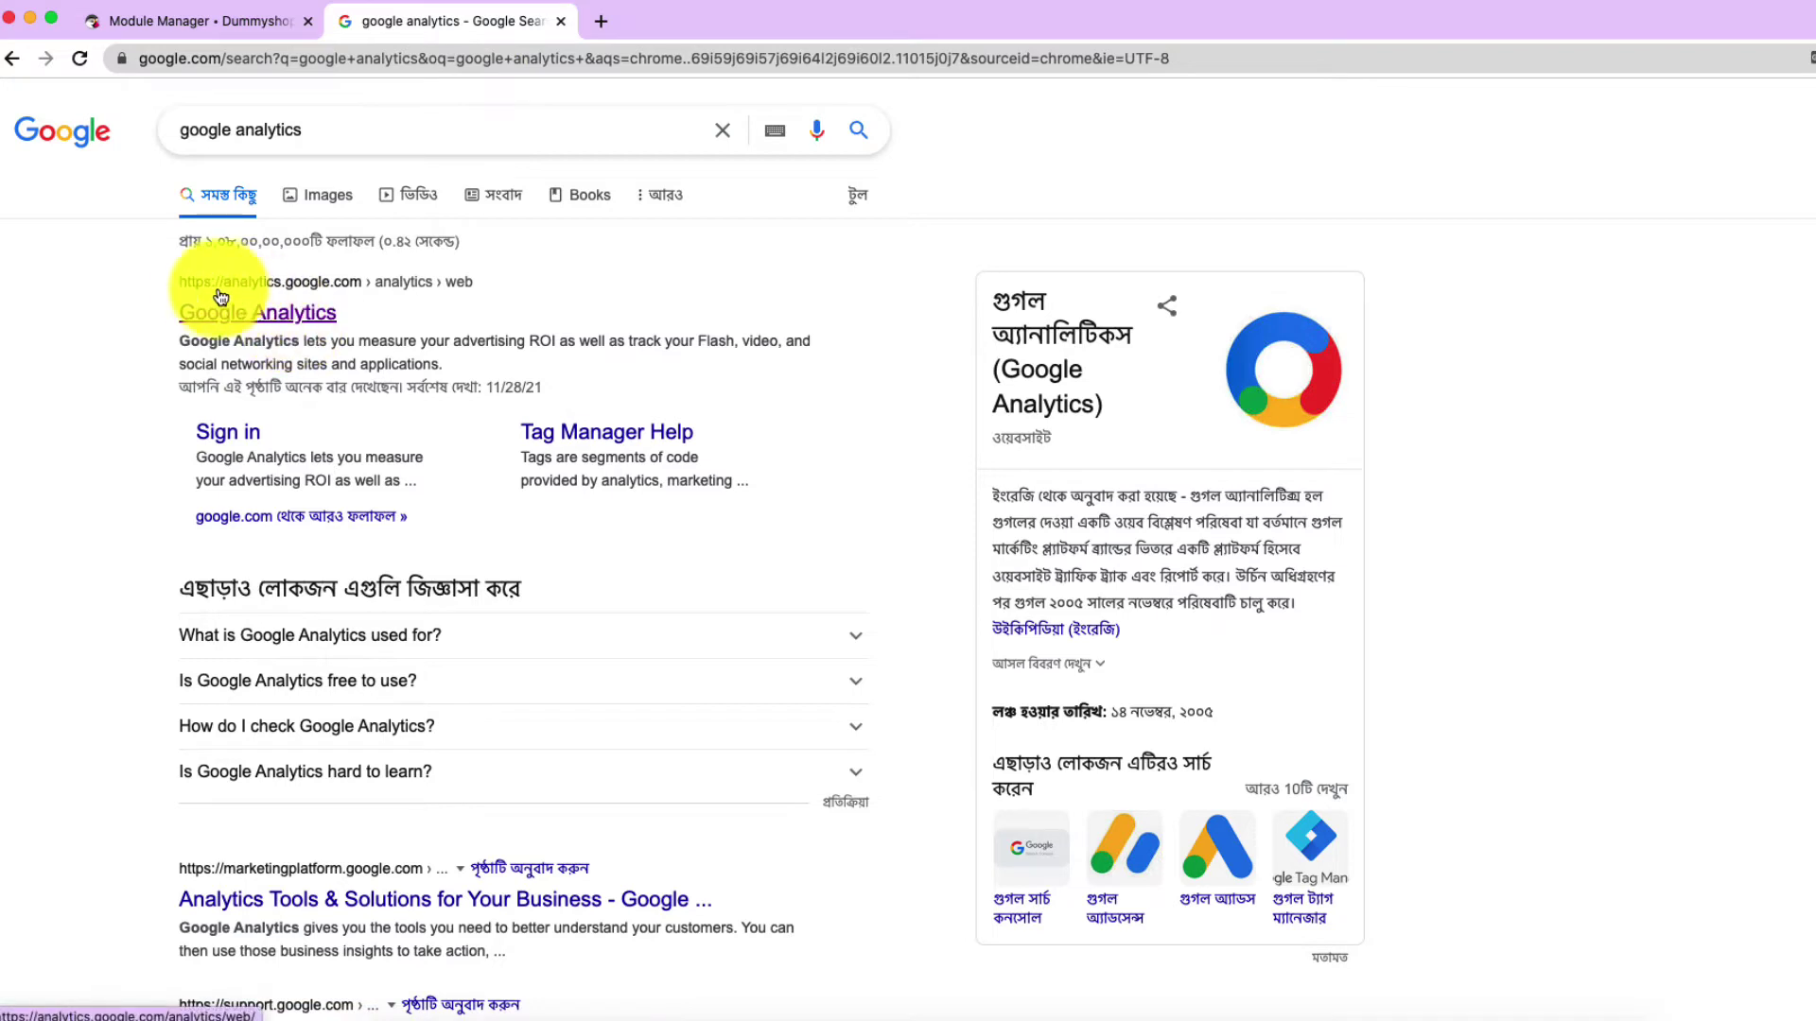
pyautogui.click(314, 323)
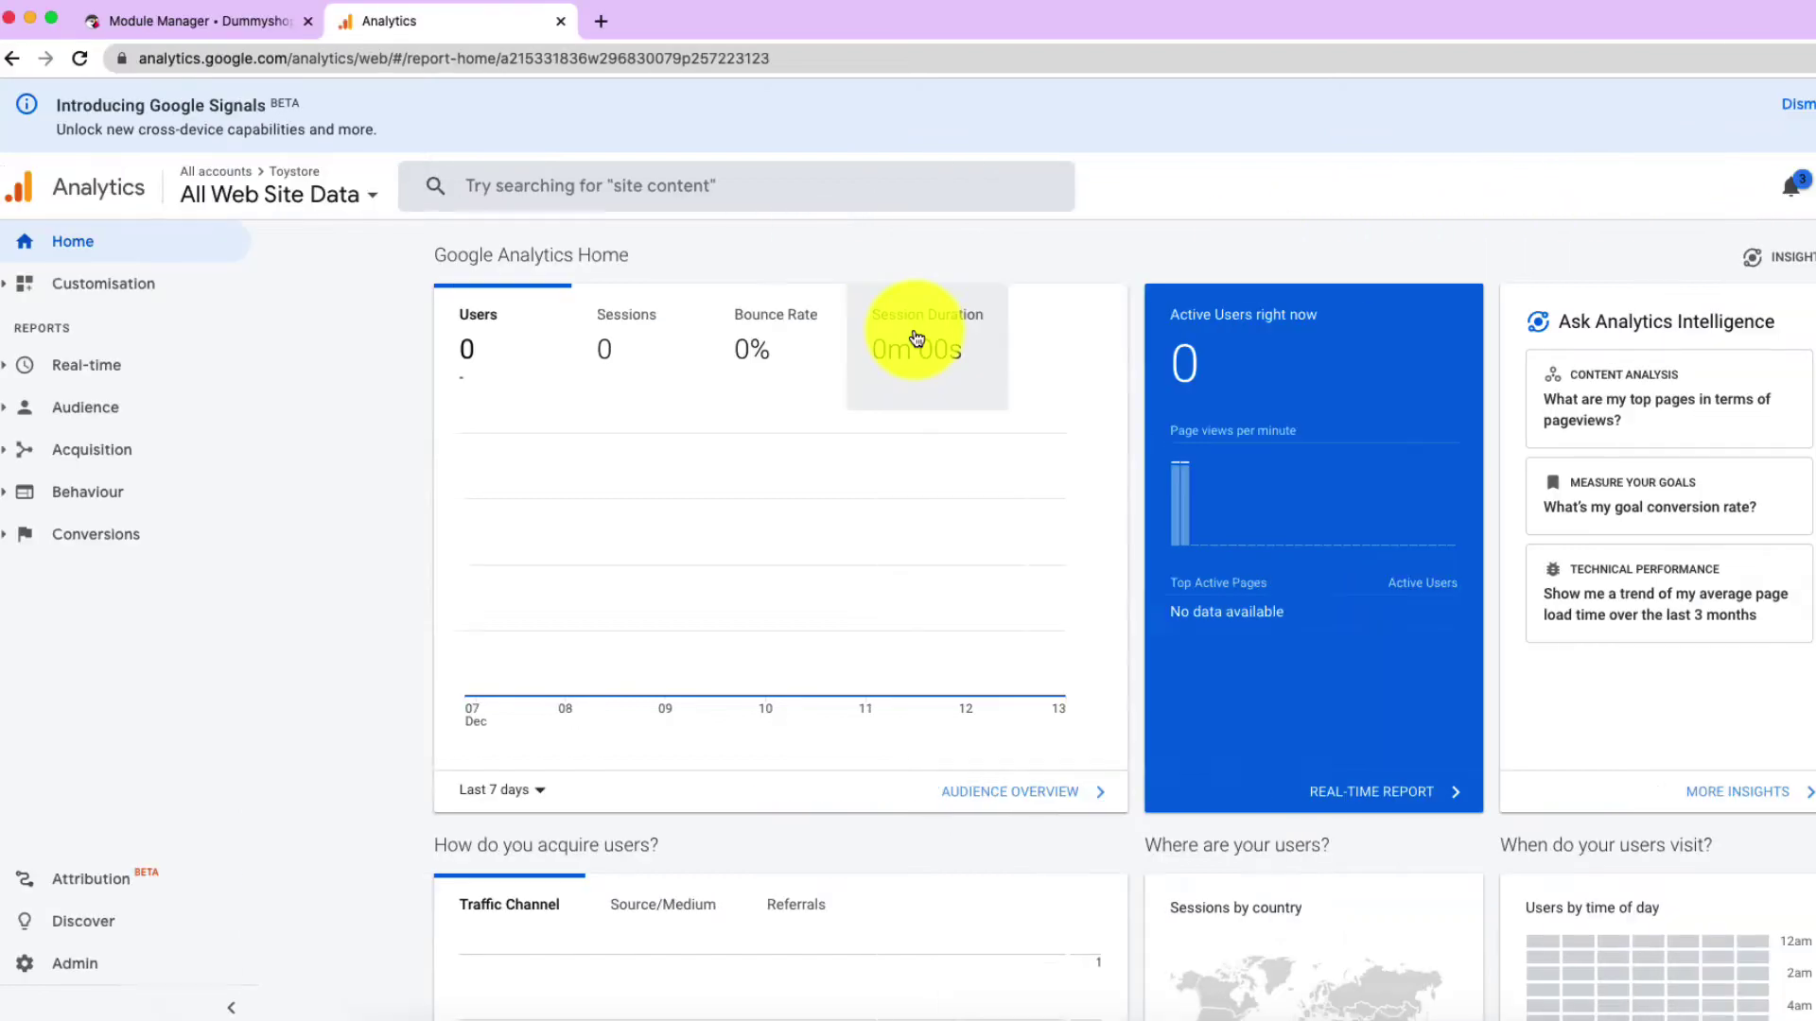
# Step: In Admin, reach the Toystore property's Tracking Code page and select its tracking ID
pyautogui.click(59, 976)
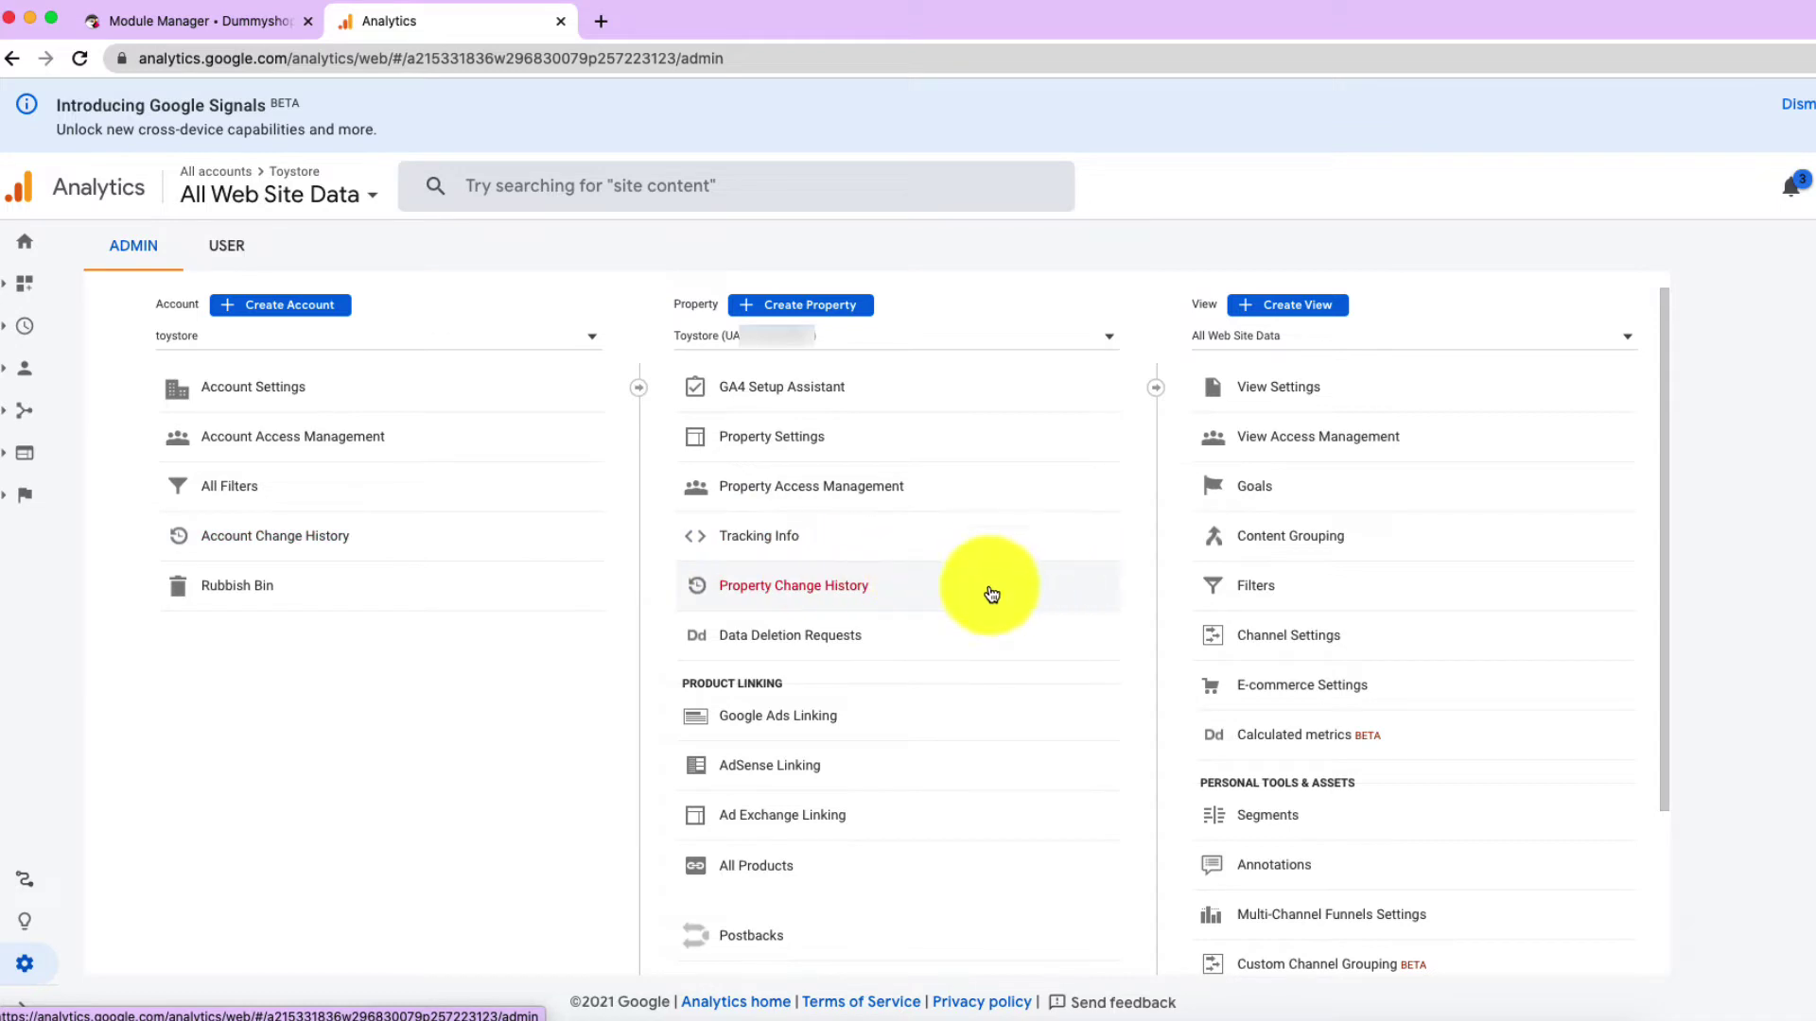
pyautogui.click(768, 546)
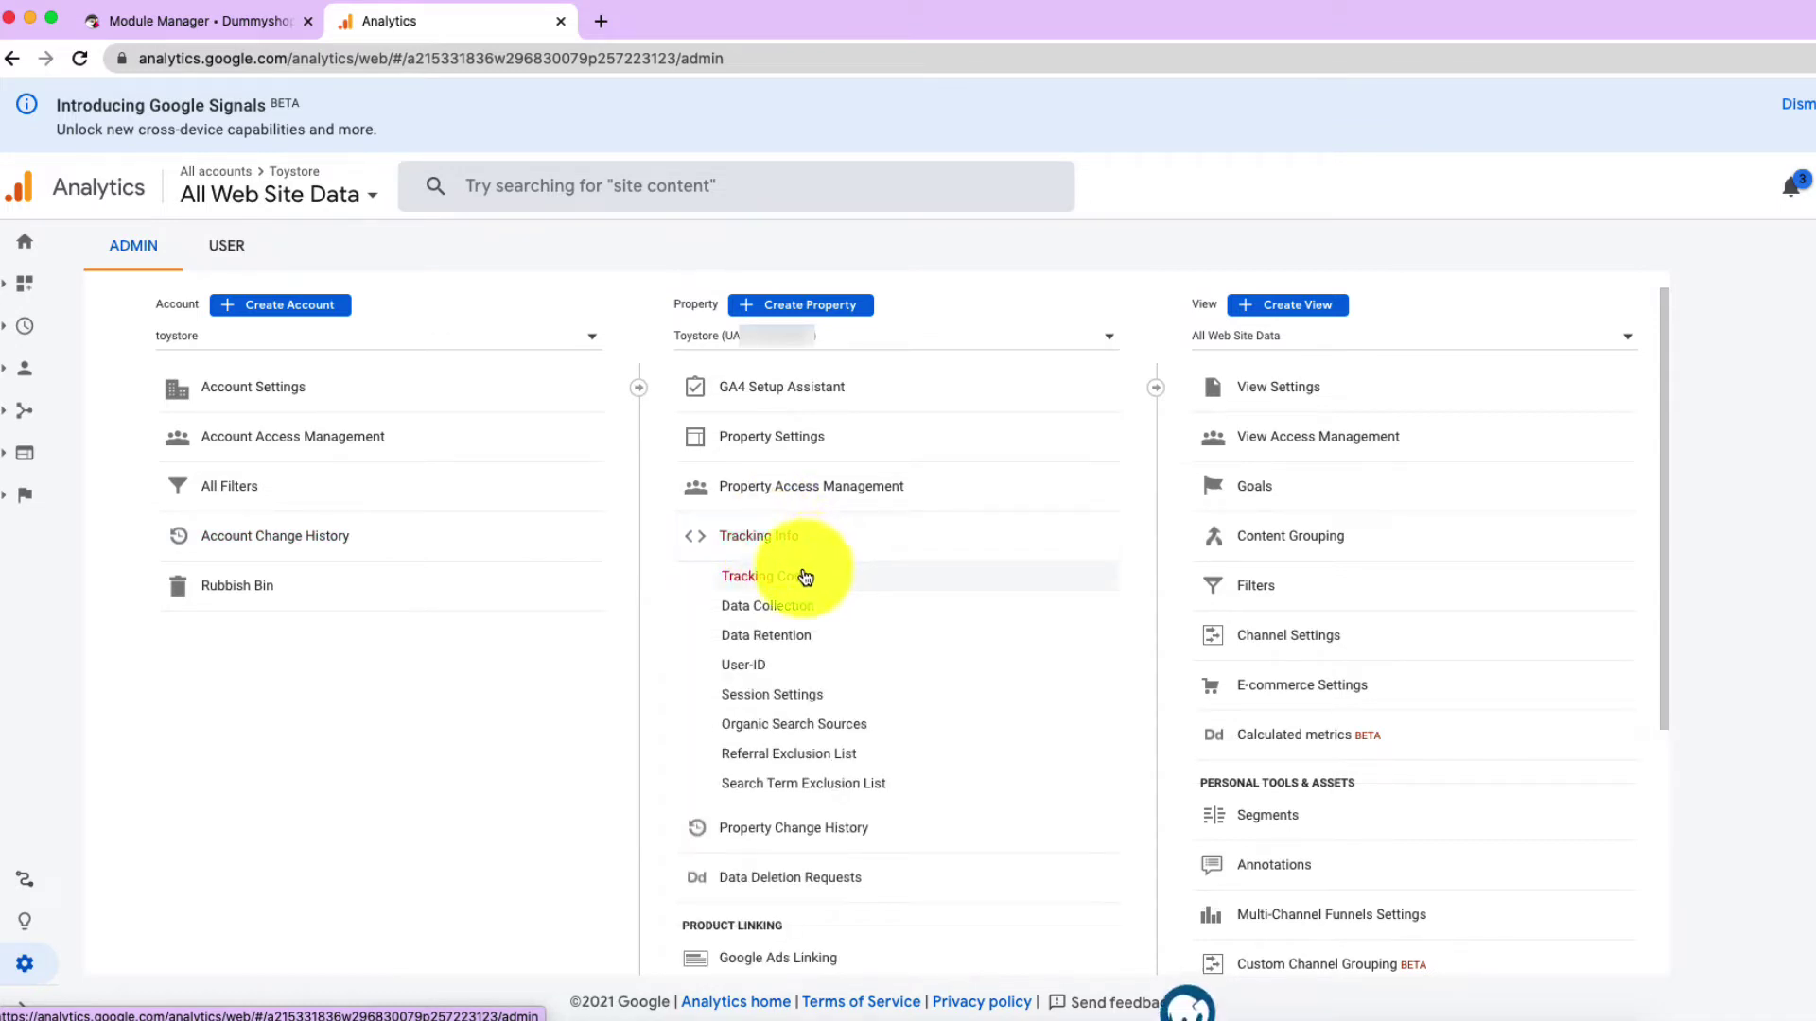
pyautogui.click(799, 579)
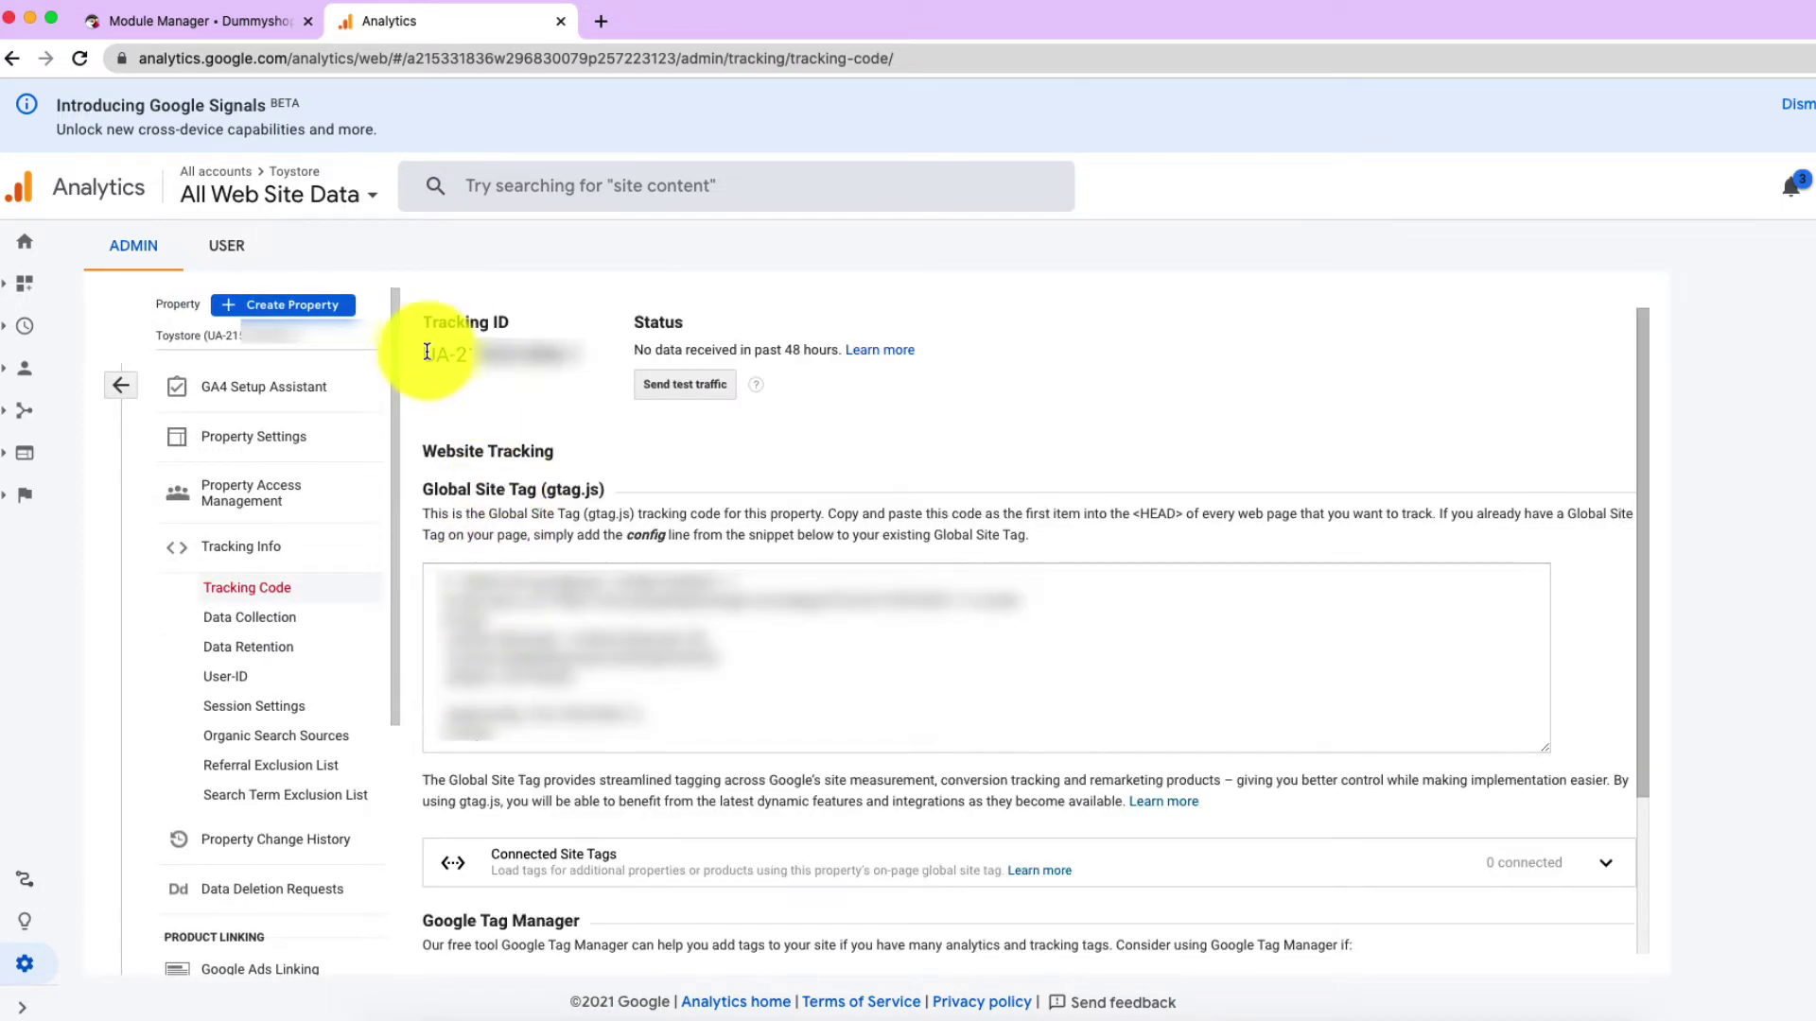
pyautogui.moveTo(426, 355); pyautogui.dragTo(547, 353)
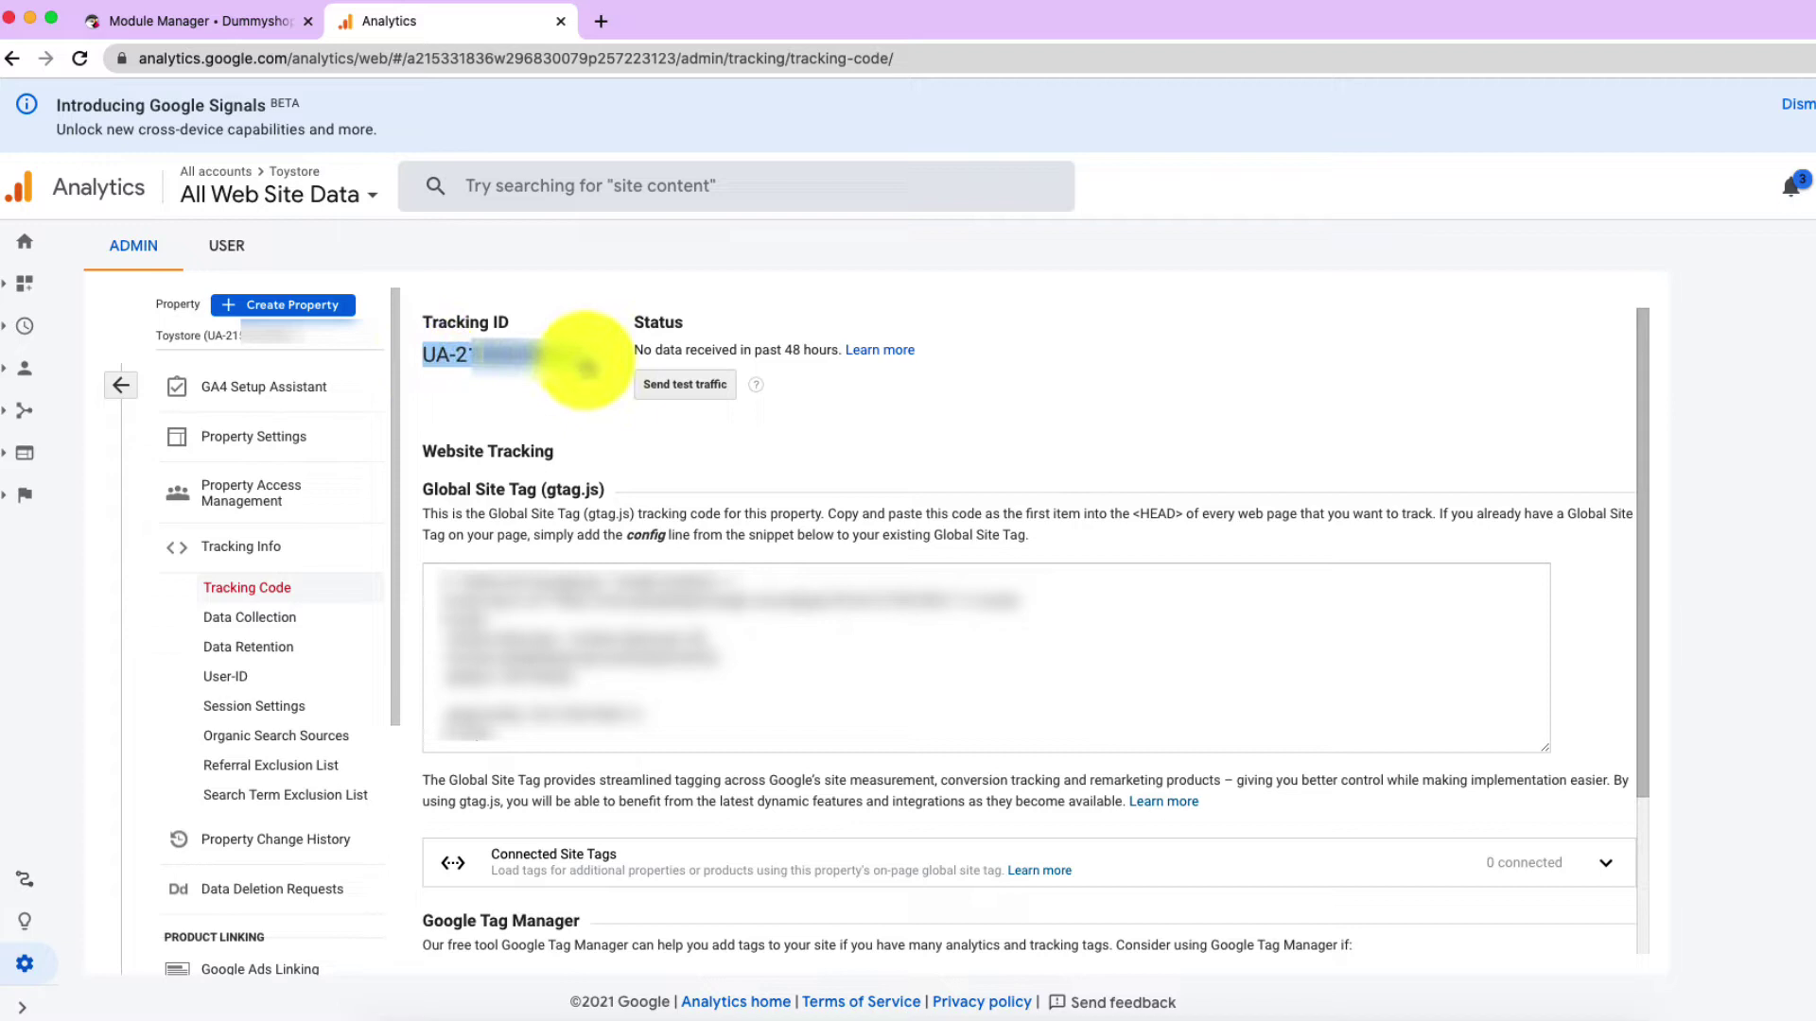
pyautogui.rightClick(547, 364)
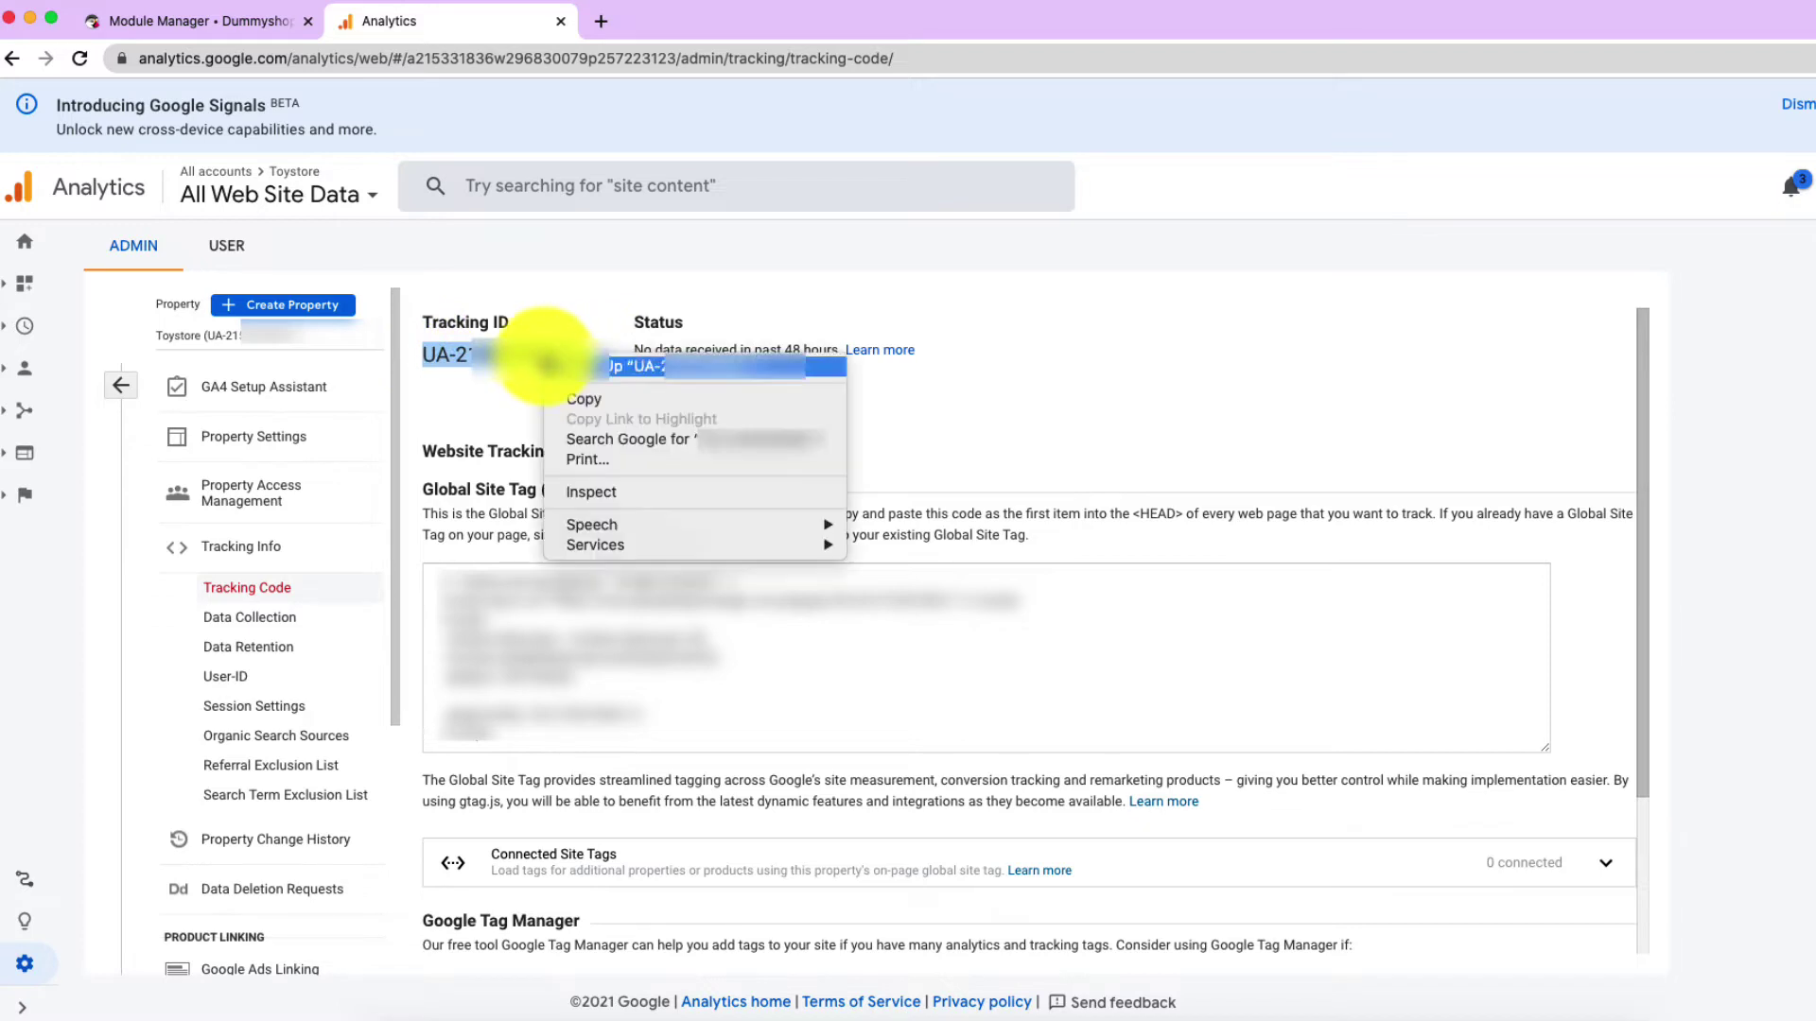
# Step: Copy the tracking ID, check it against the PrestaShop module field, and return to Analytics
pyautogui.click(579, 397)
pyautogui.click(247, 25)
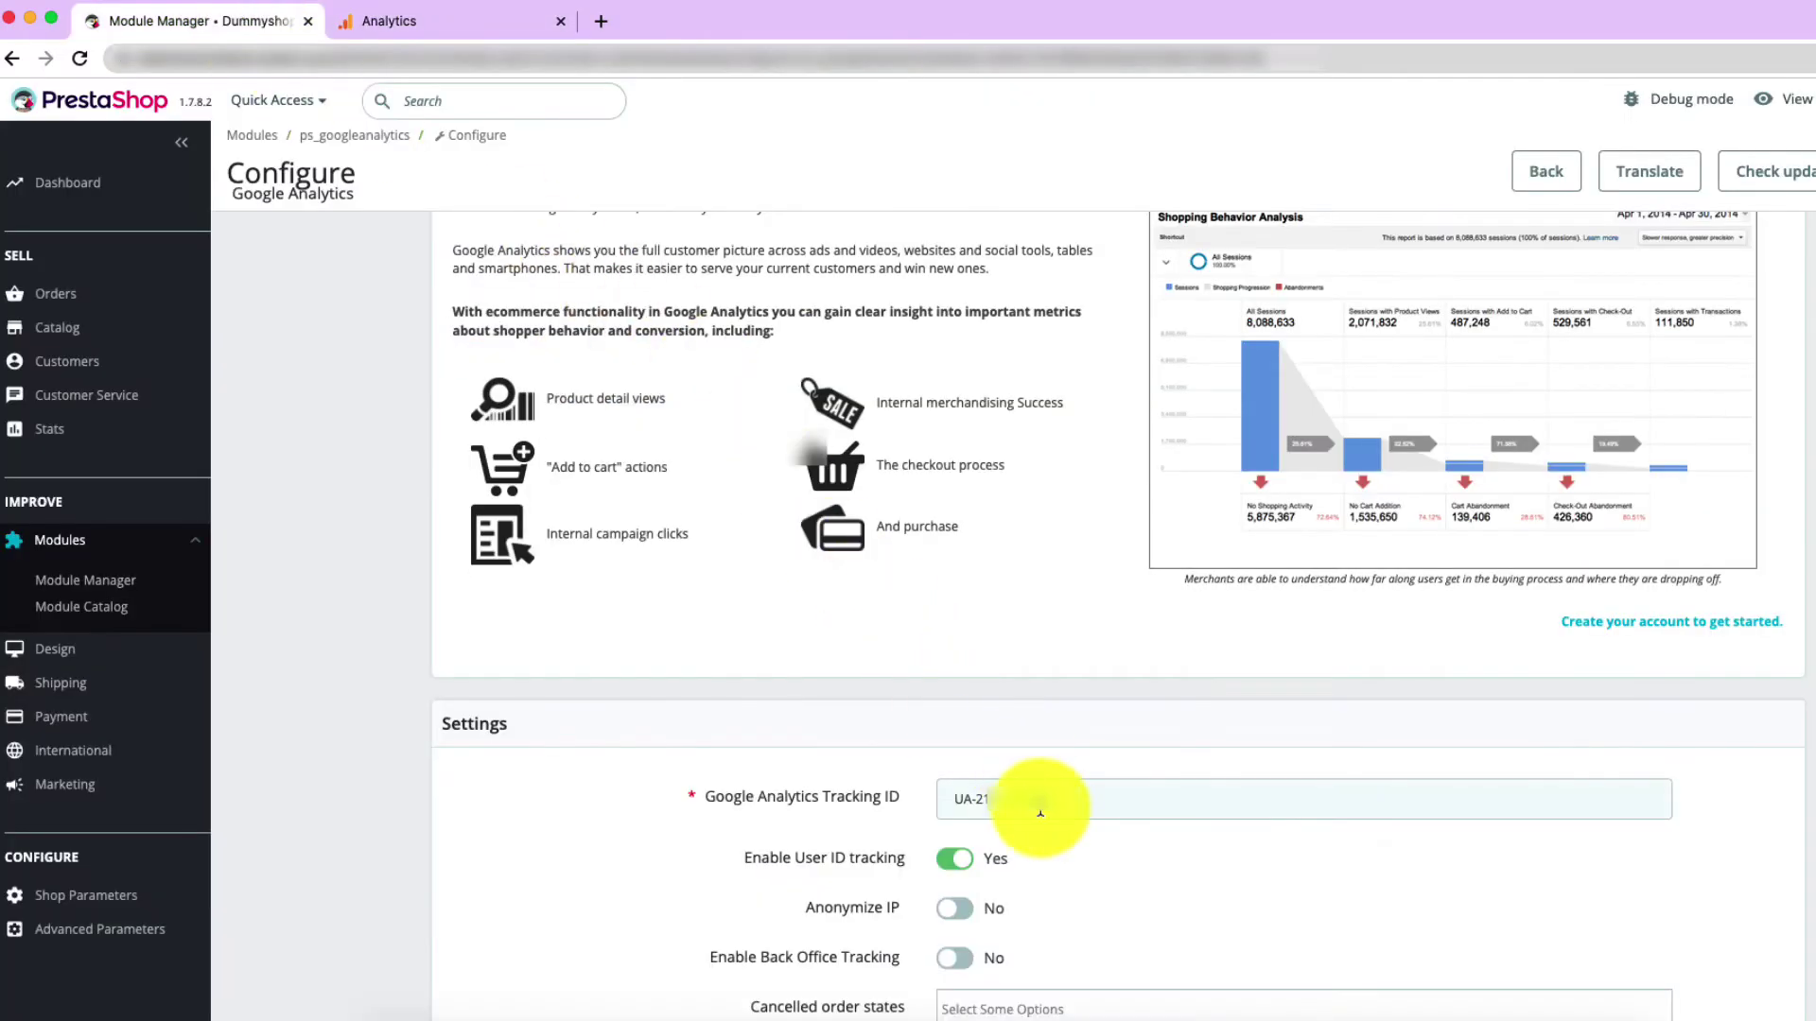
pyautogui.scroll(-4, 1143, 794)
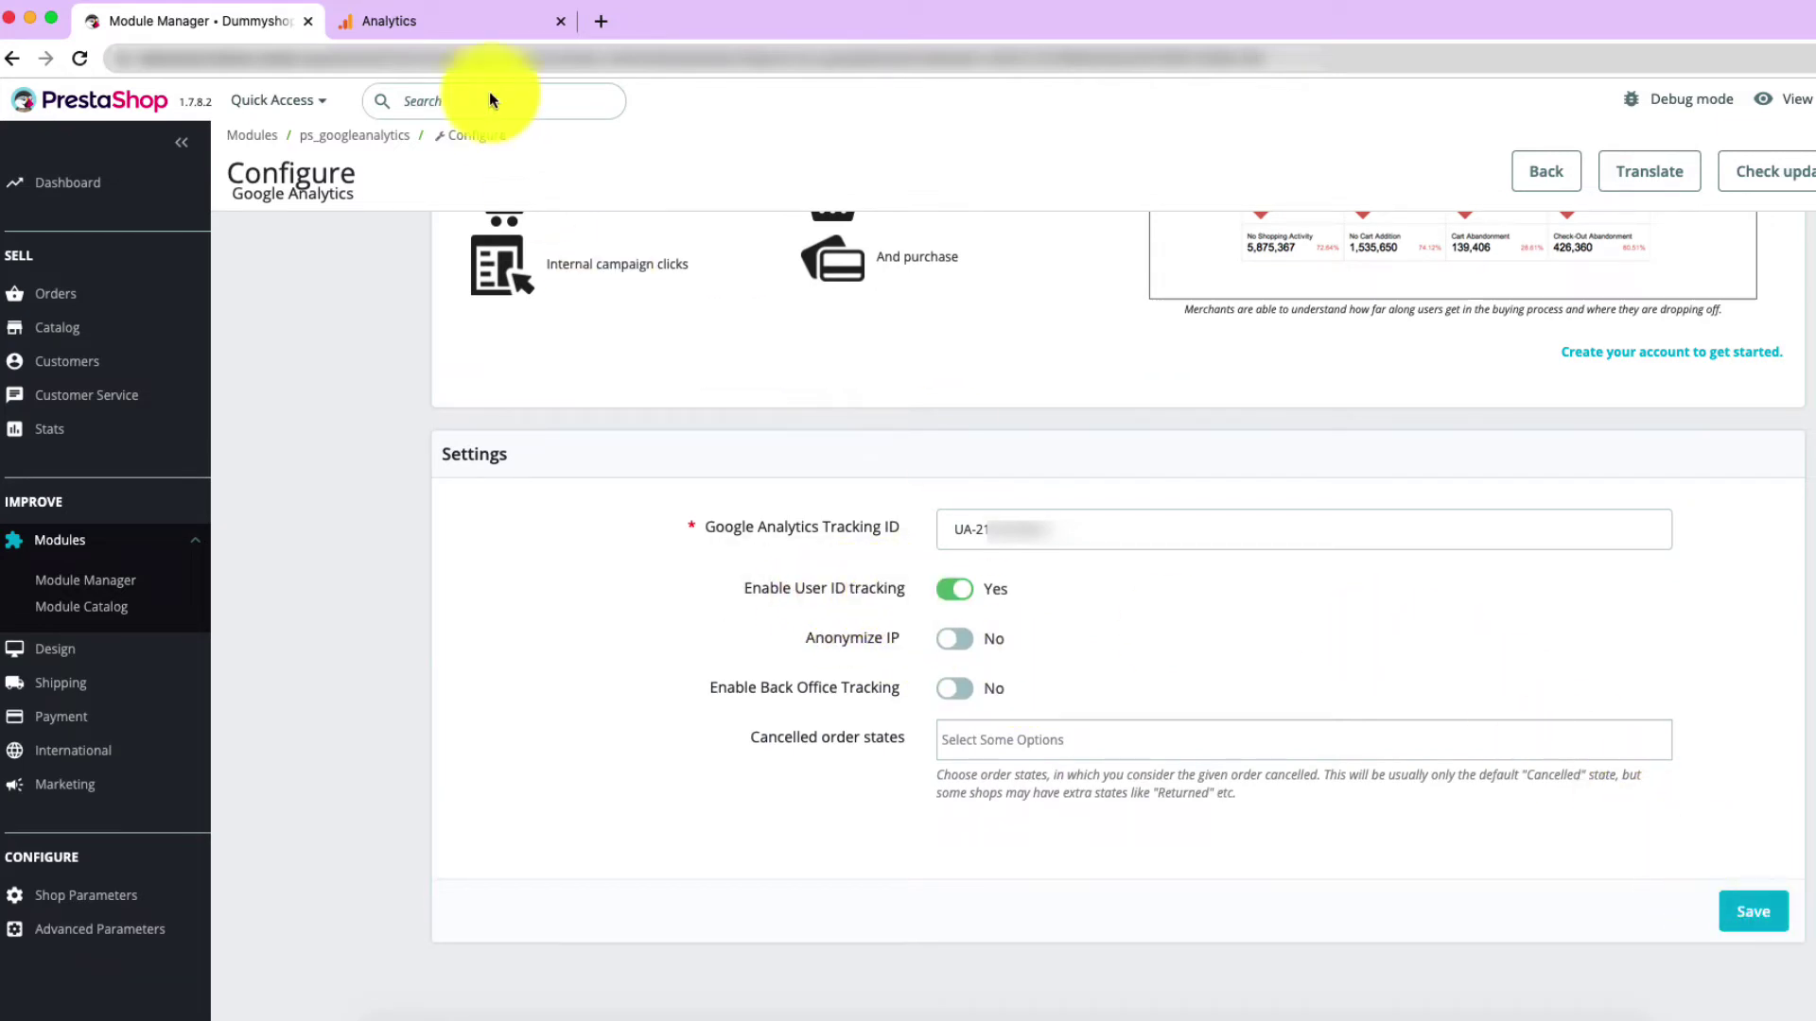
pyautogui.click(475, 22)
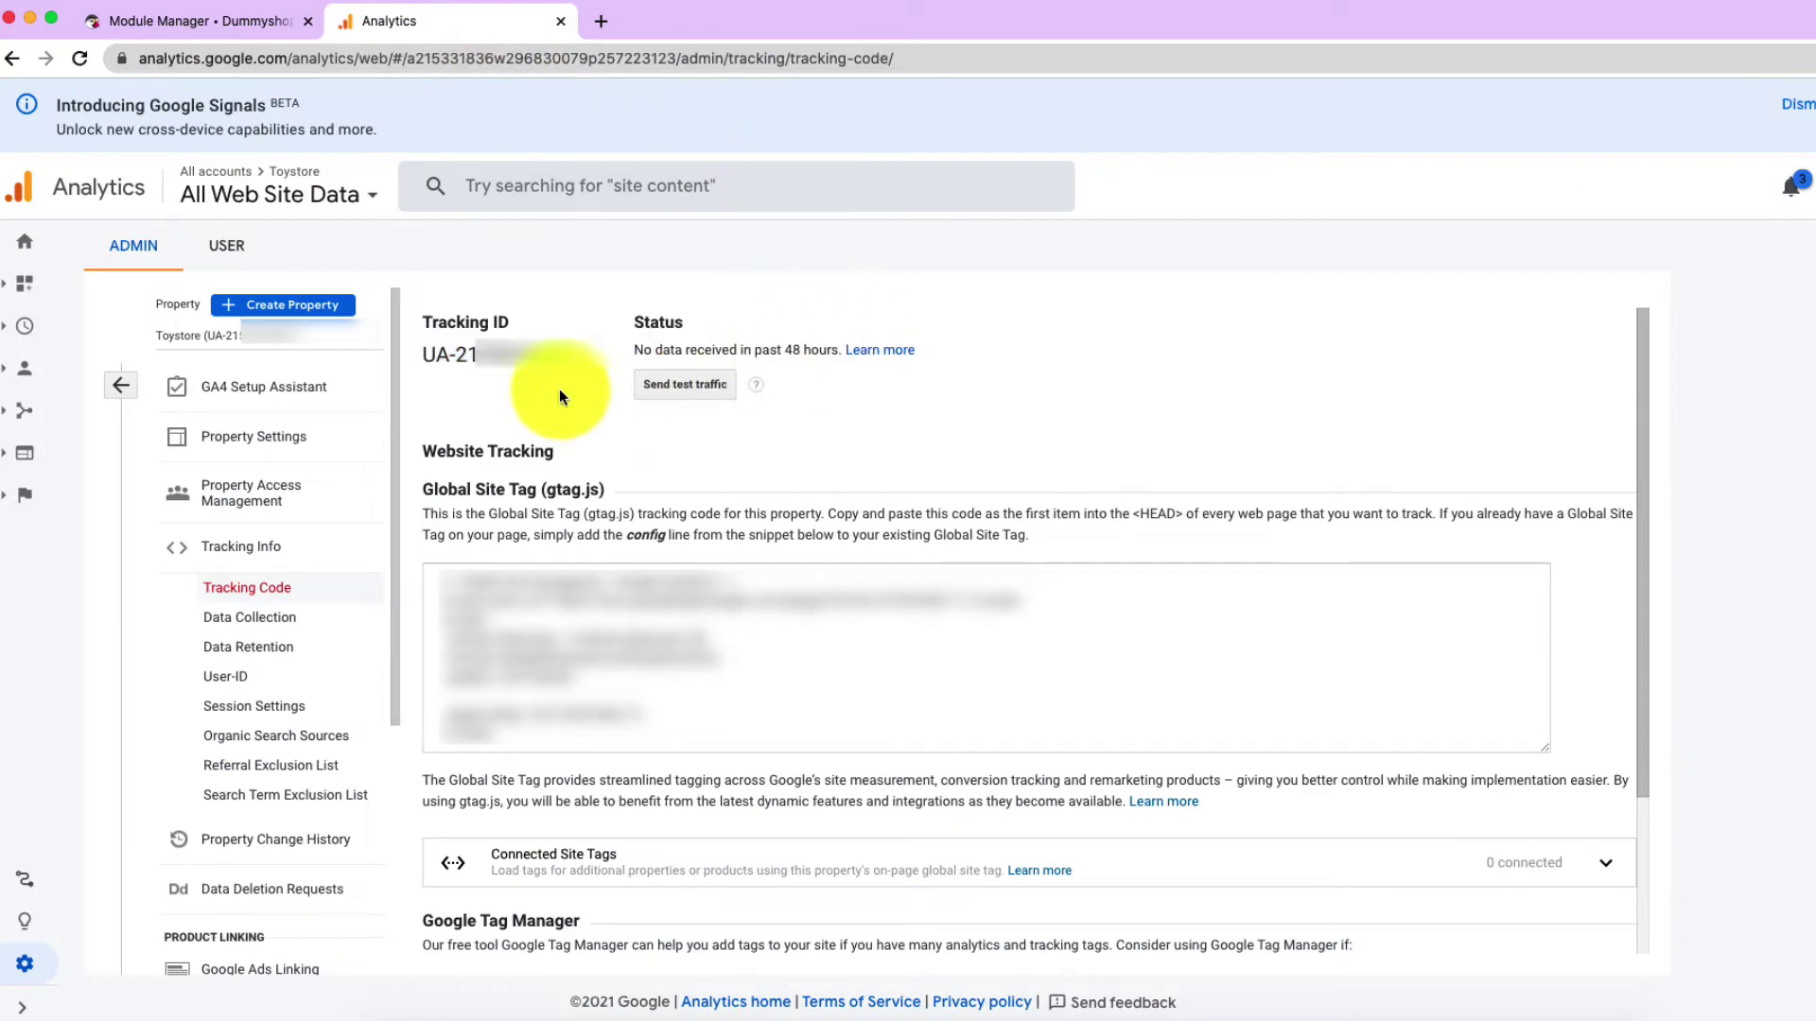
pyautogui.scroll(-3, 559, 390)
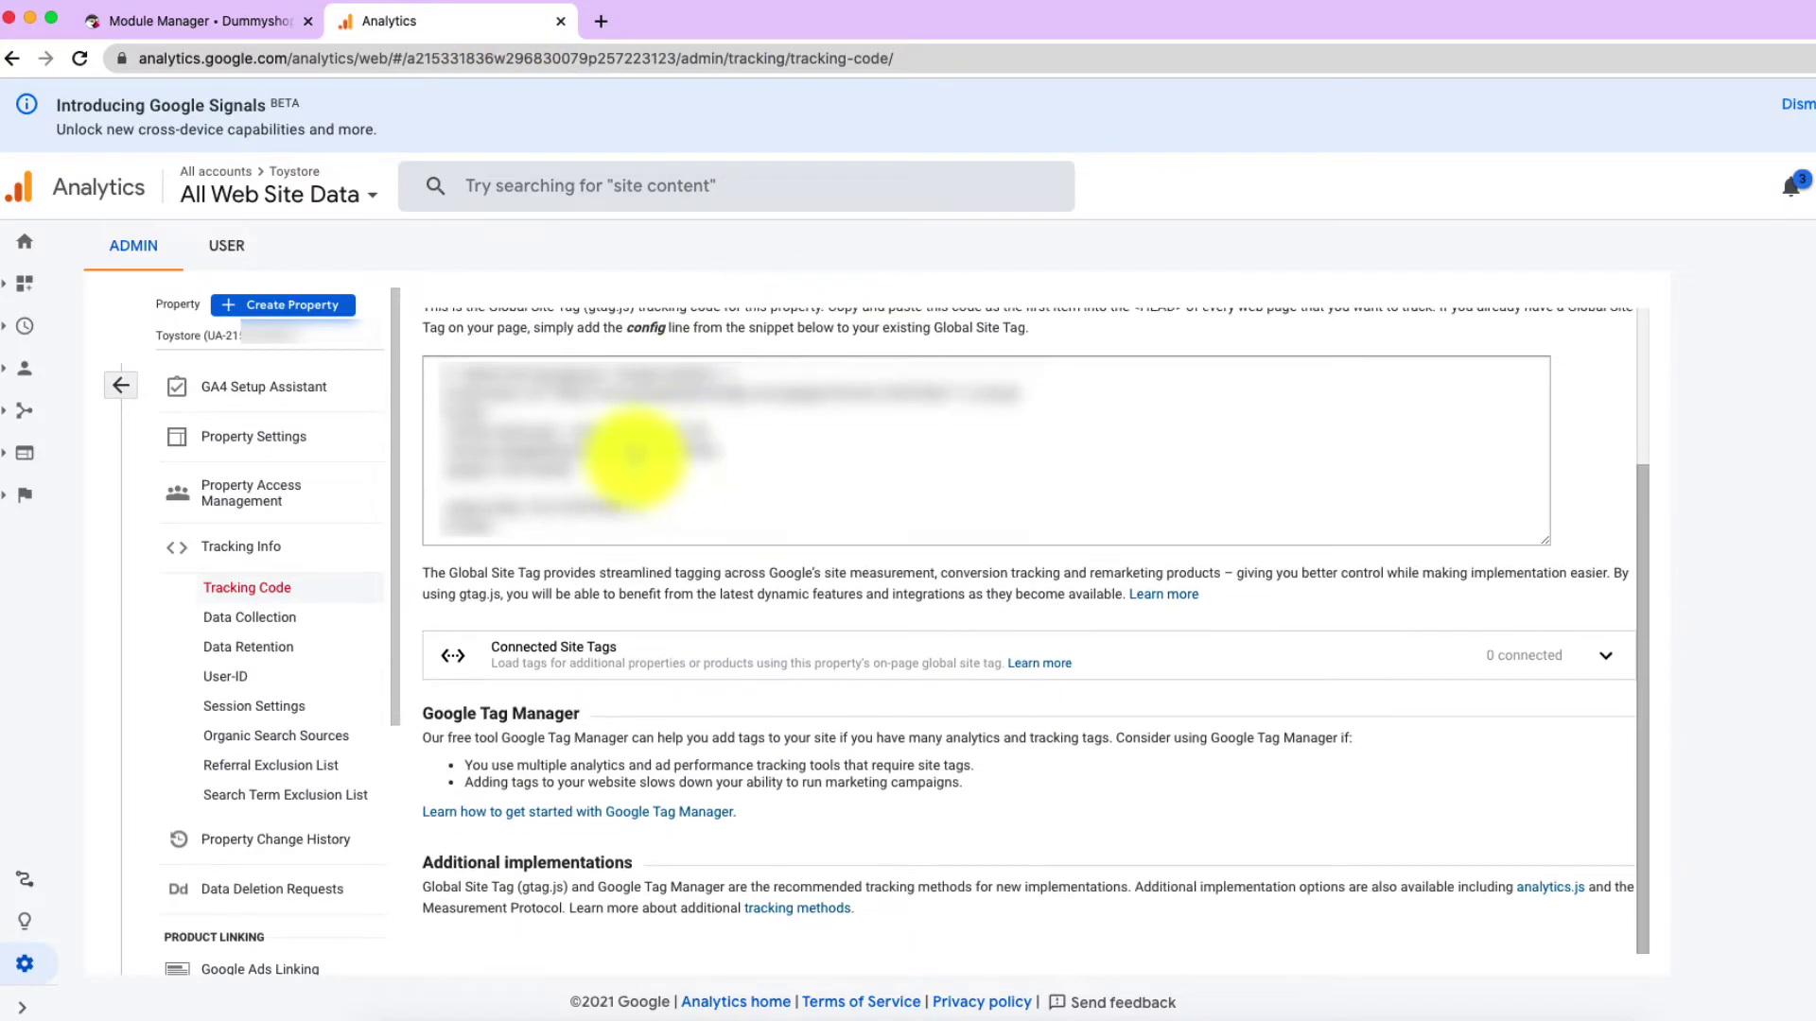
# Step: Create a new Analytics account Shoppers sharing data with Google products, and continue
pyautogui.click(120, 390)
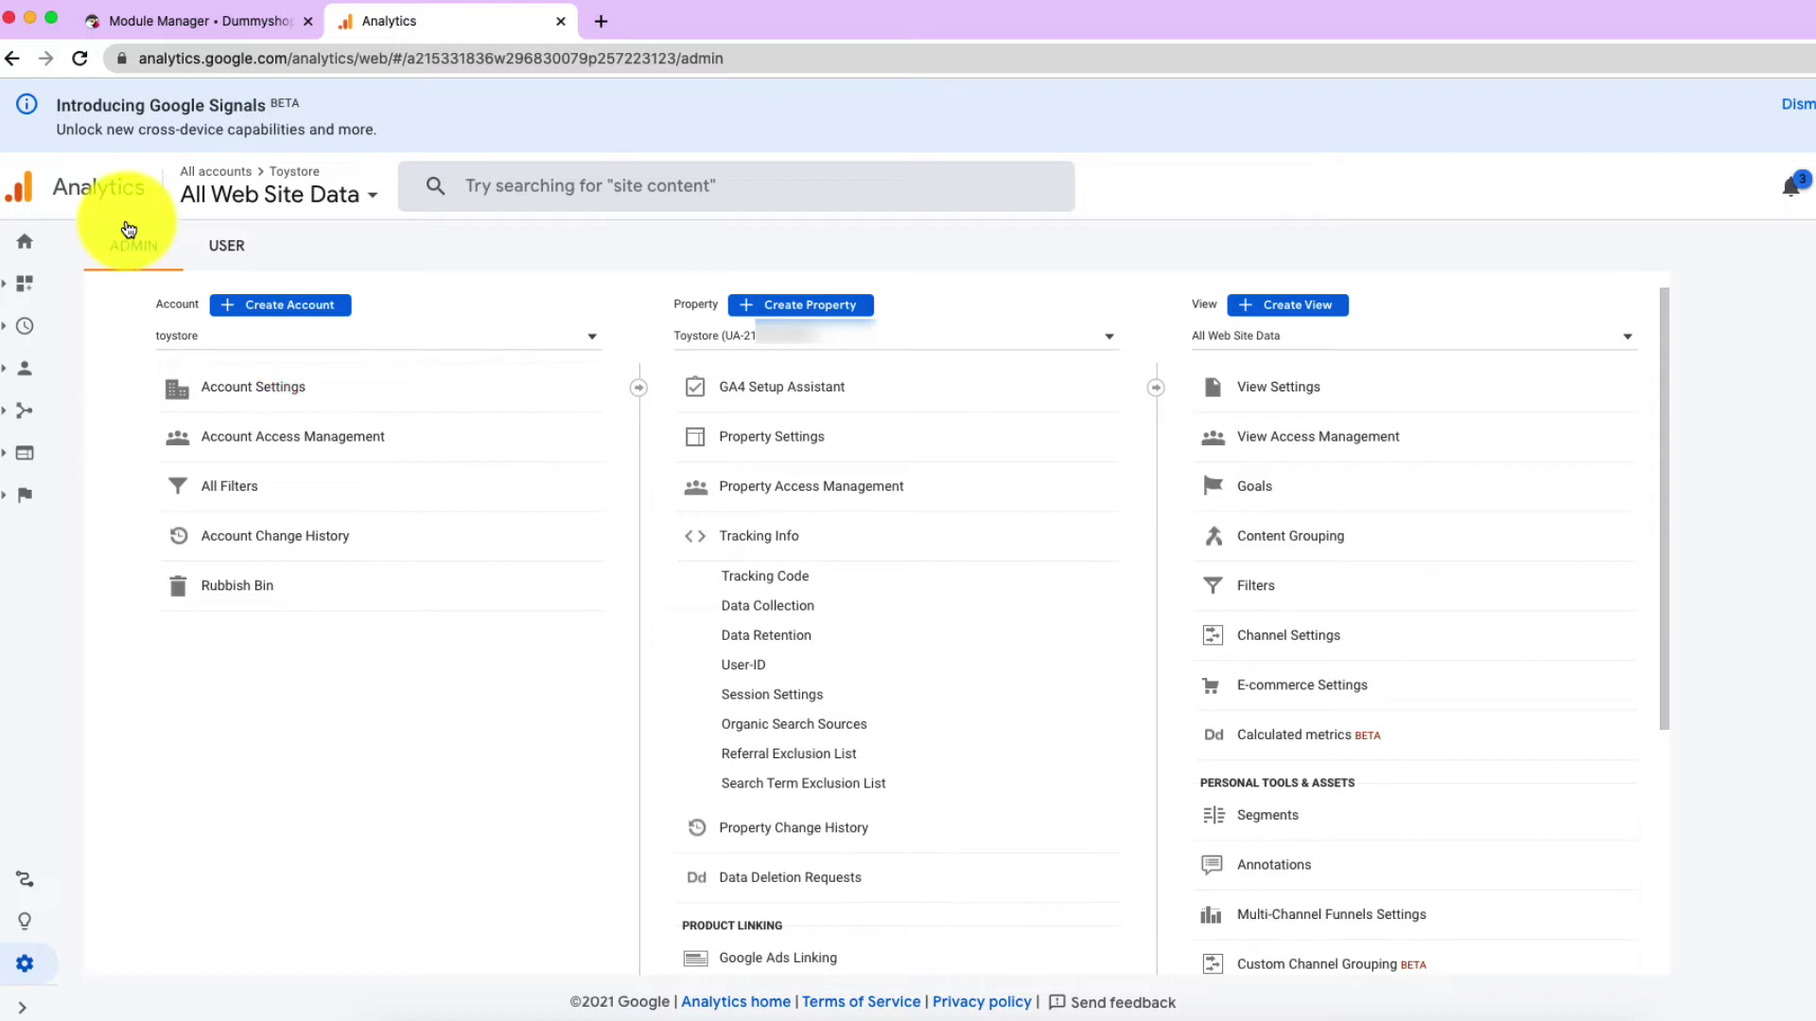
pyautogui.click(277, 309)
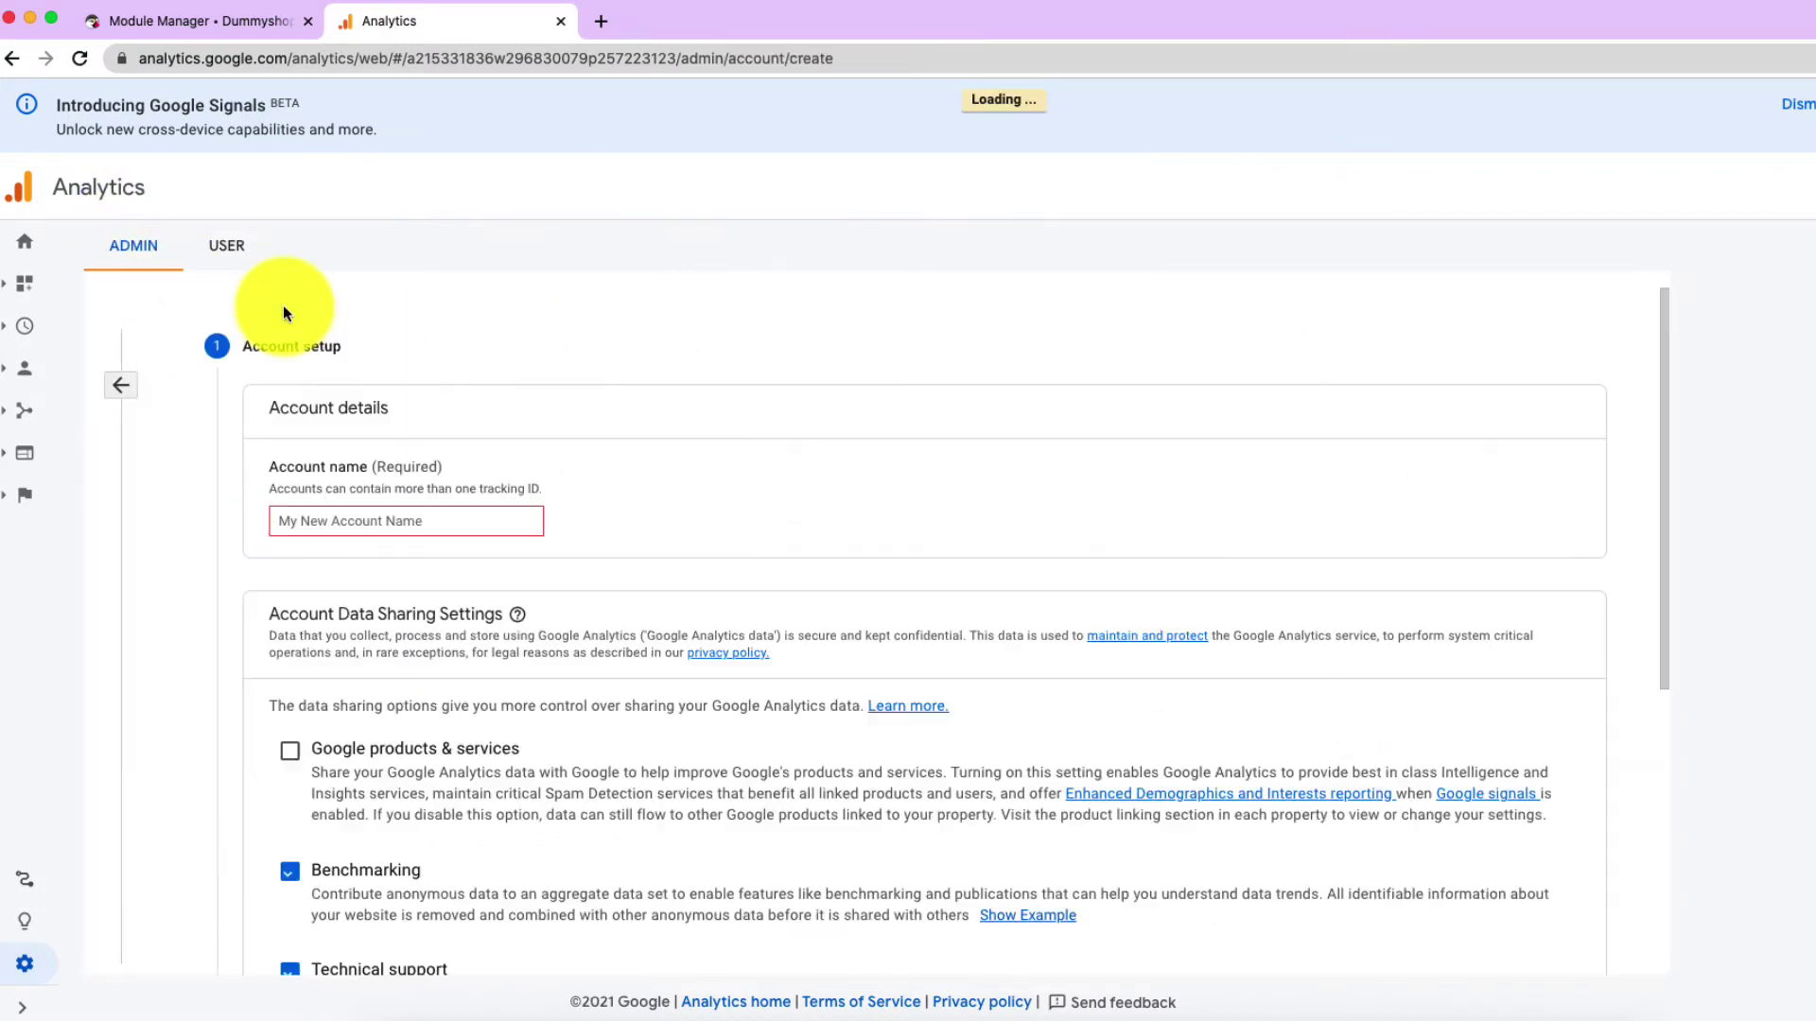
pyautogui.scroll(-1, 524, 587)
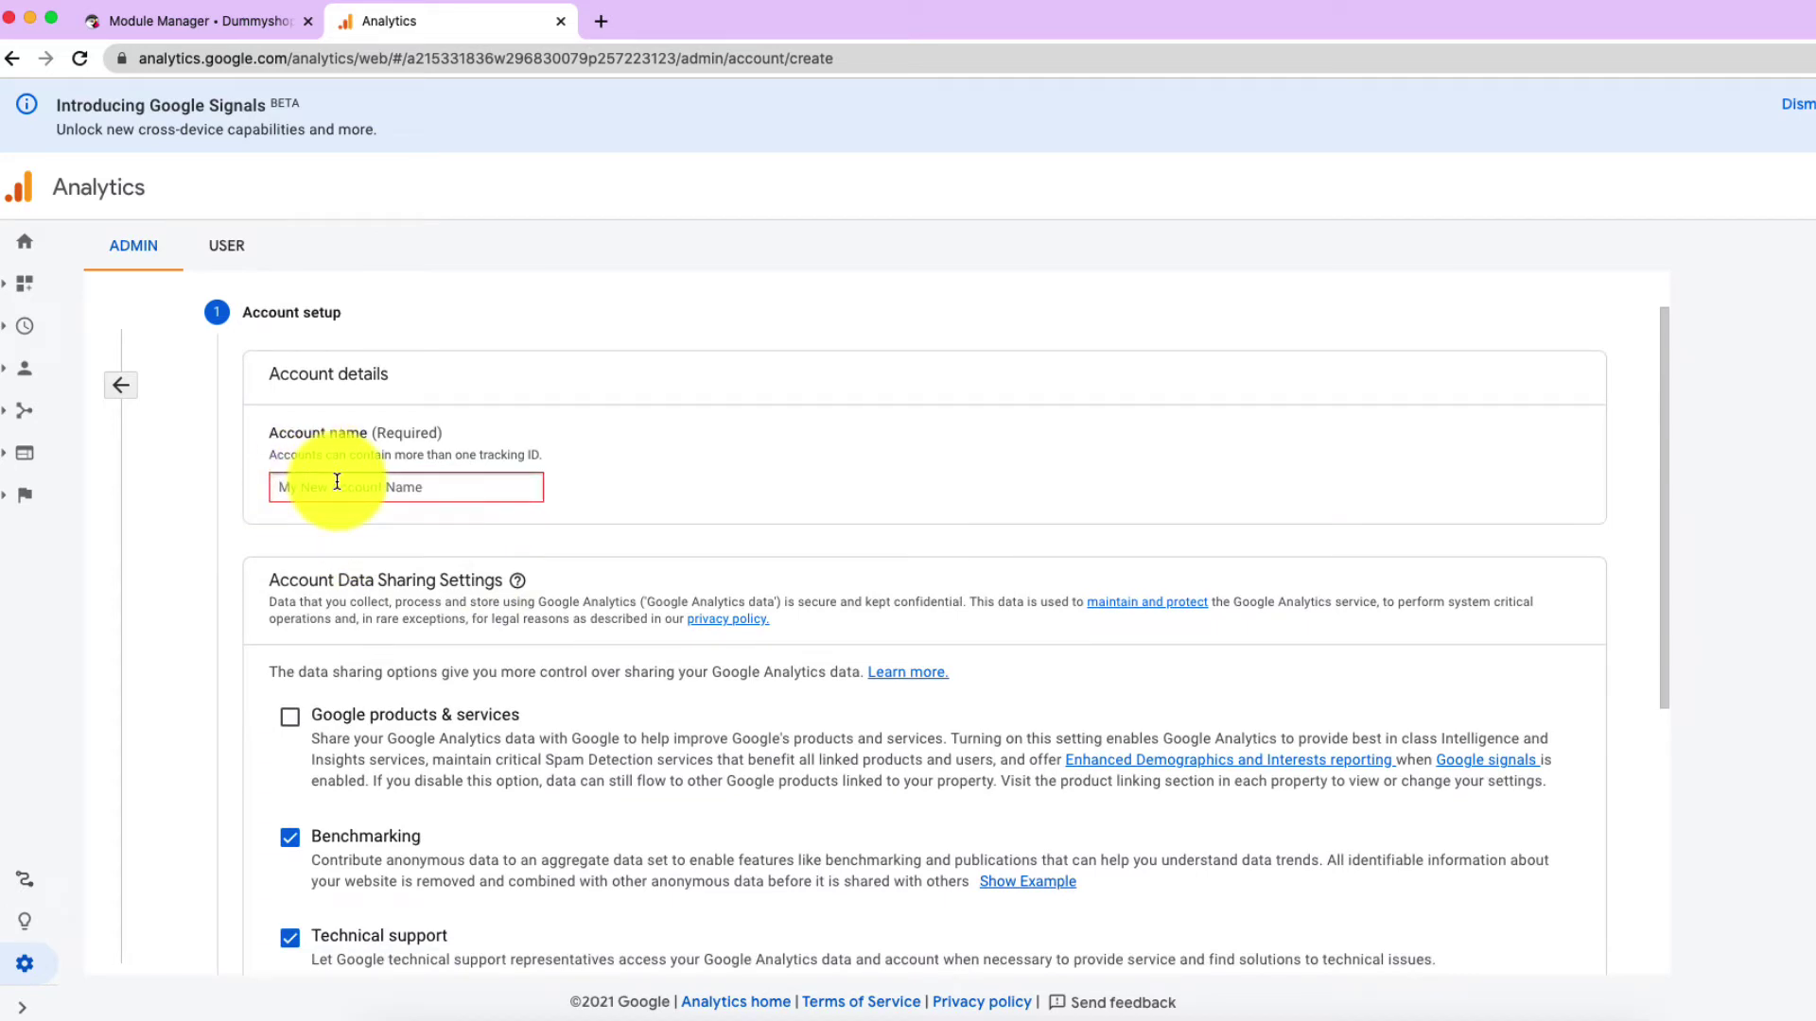
pyautogui.write('S')
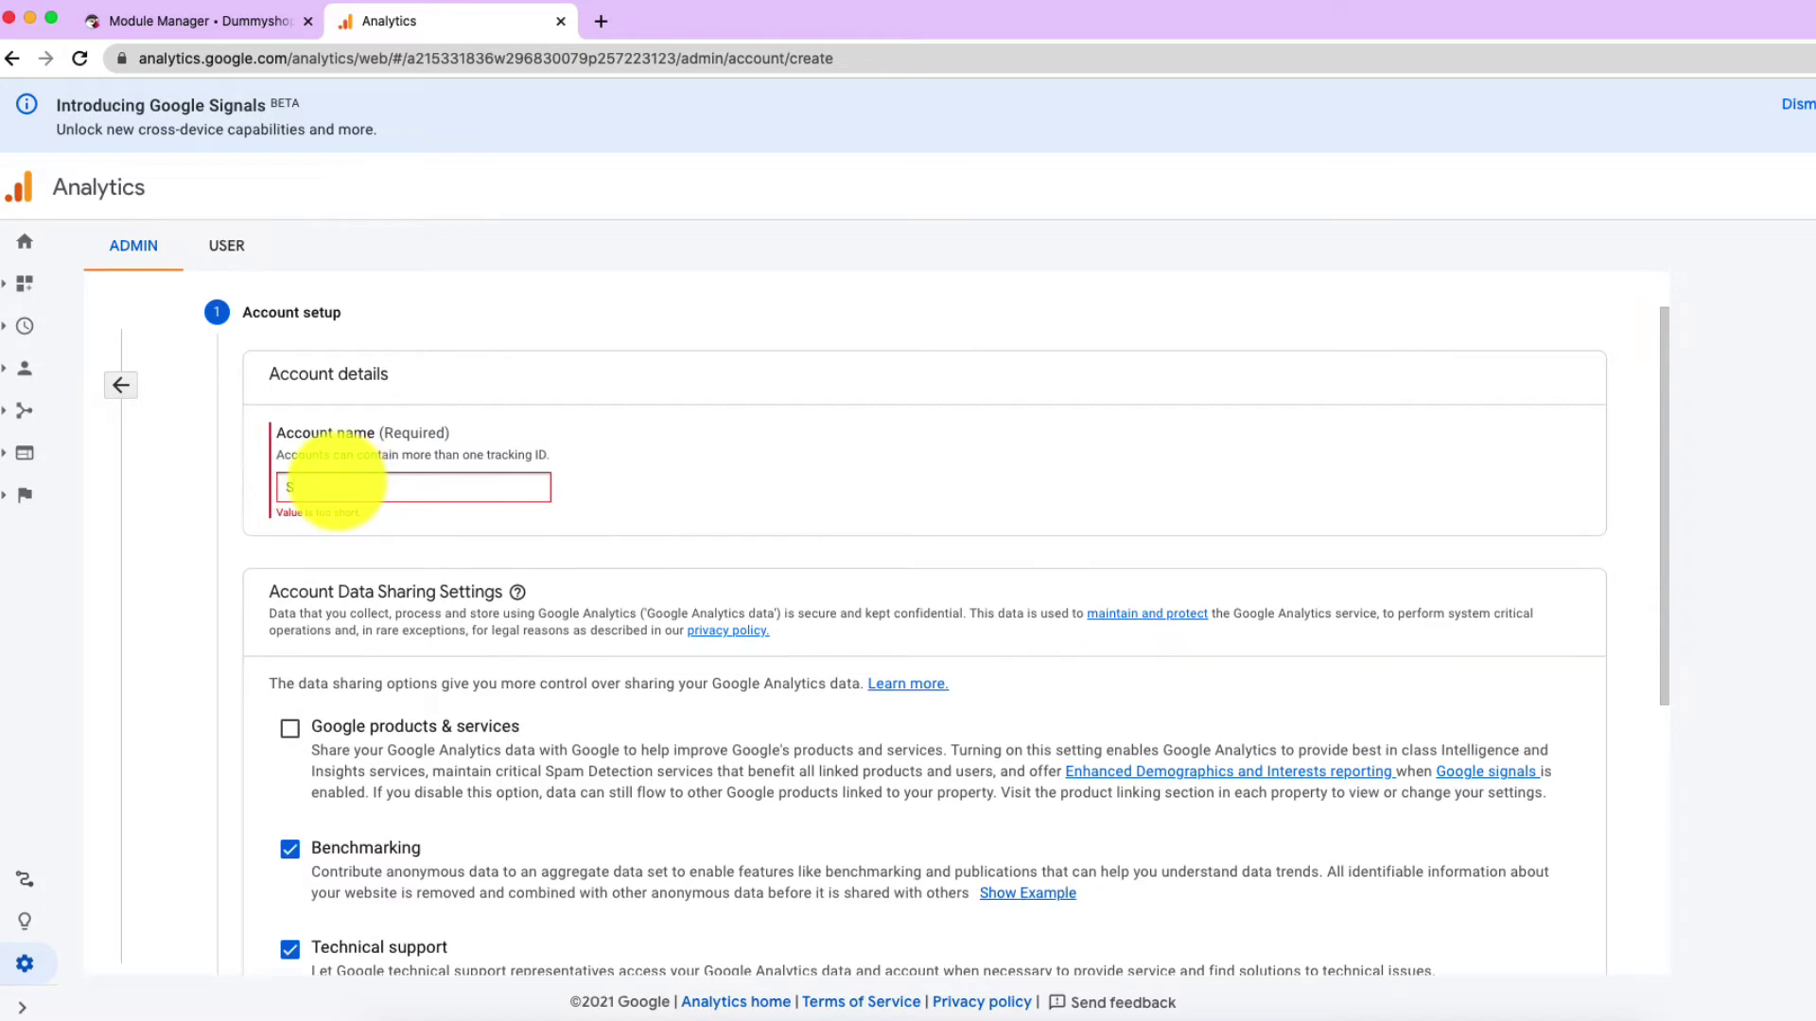
pyautogui.write('hoppers')
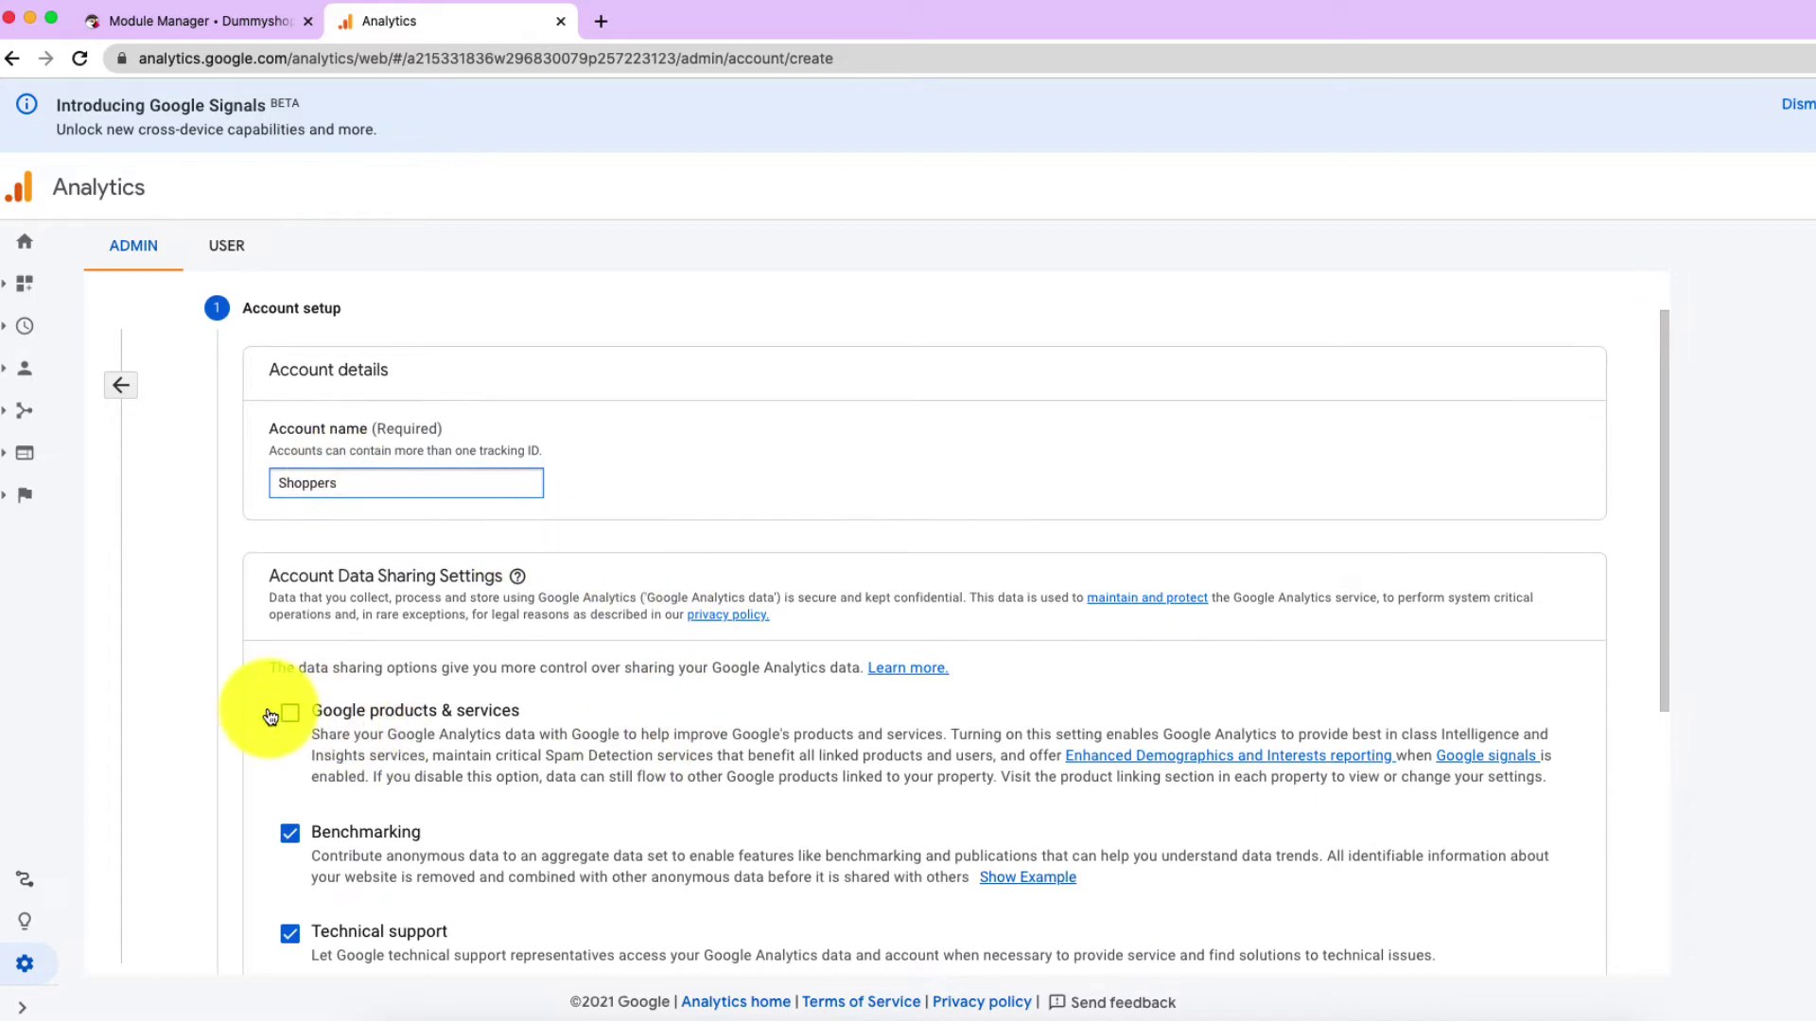
pyautogui.click(289, 717)
pyautogui.scroll(-3, 427, 681)
pyautogui.click(301, 780)
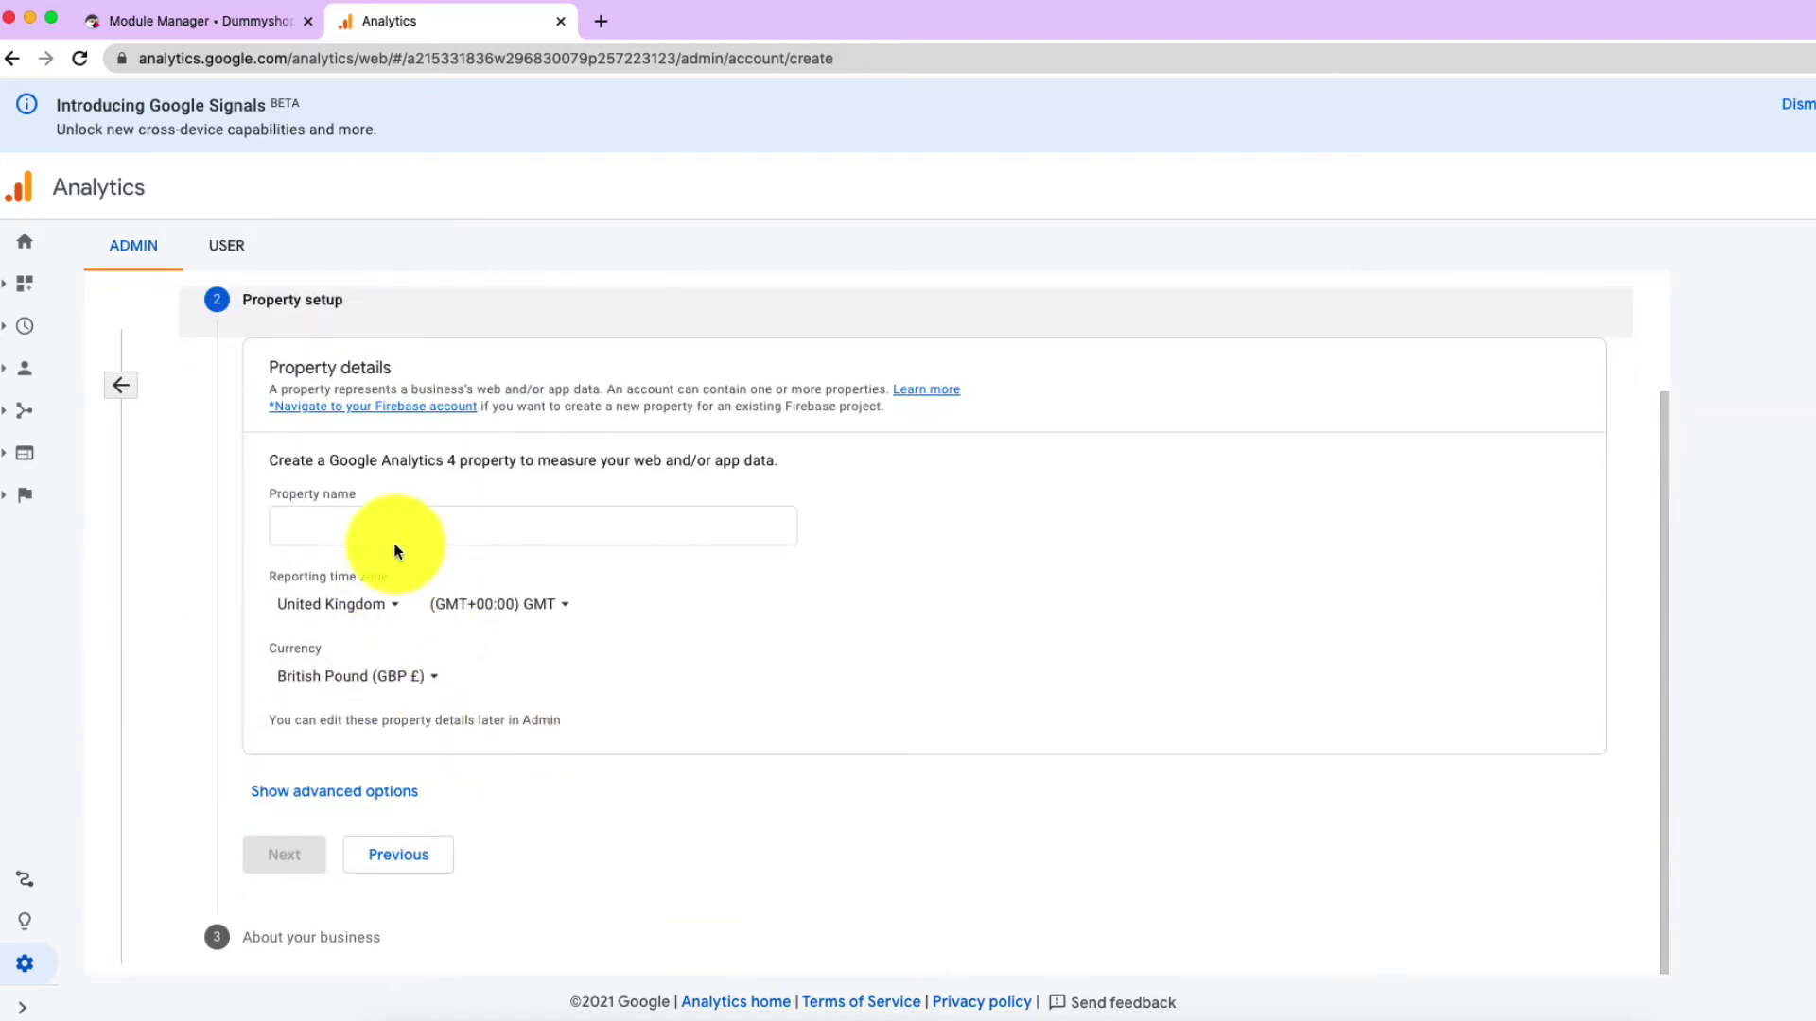
# Step: Name the property Shoppers with United States (Los Angeles) time zone and US Dollar currency
pyautogui.click(401, 533)
pyautogui.write('Sho')
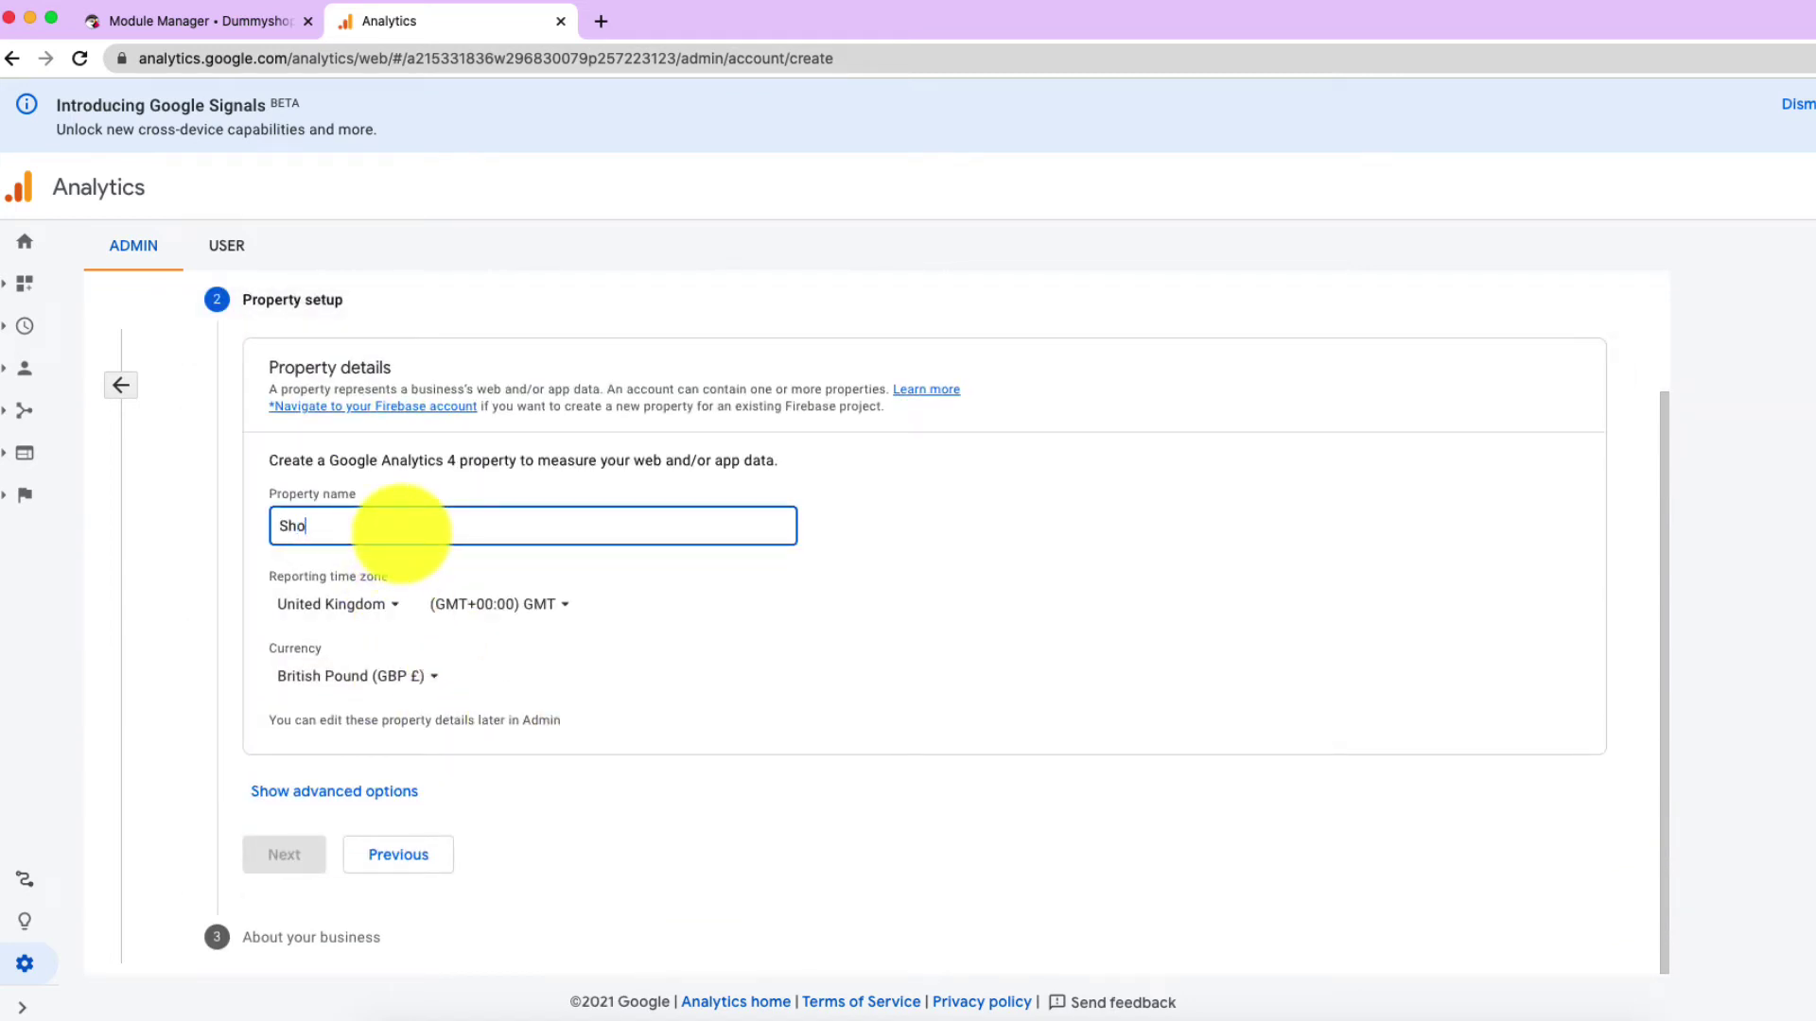
pyautogui.write('ppers')
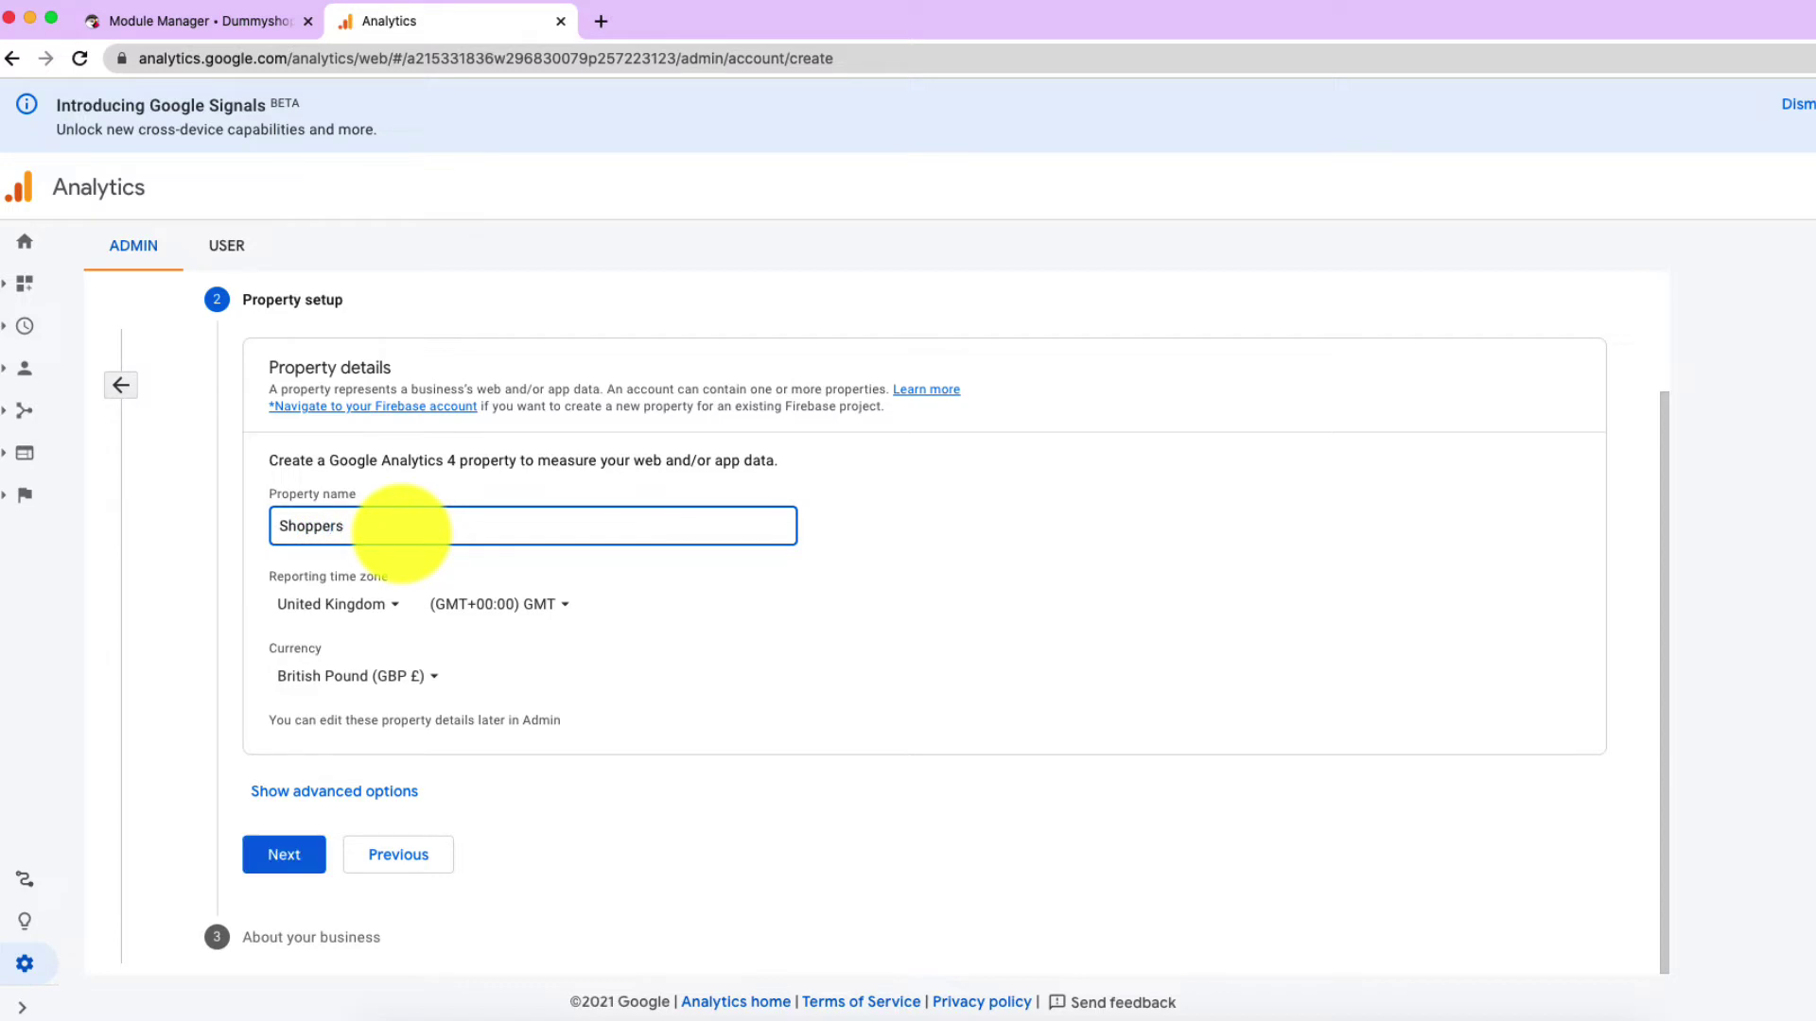
pyautogui.click(371, 610)
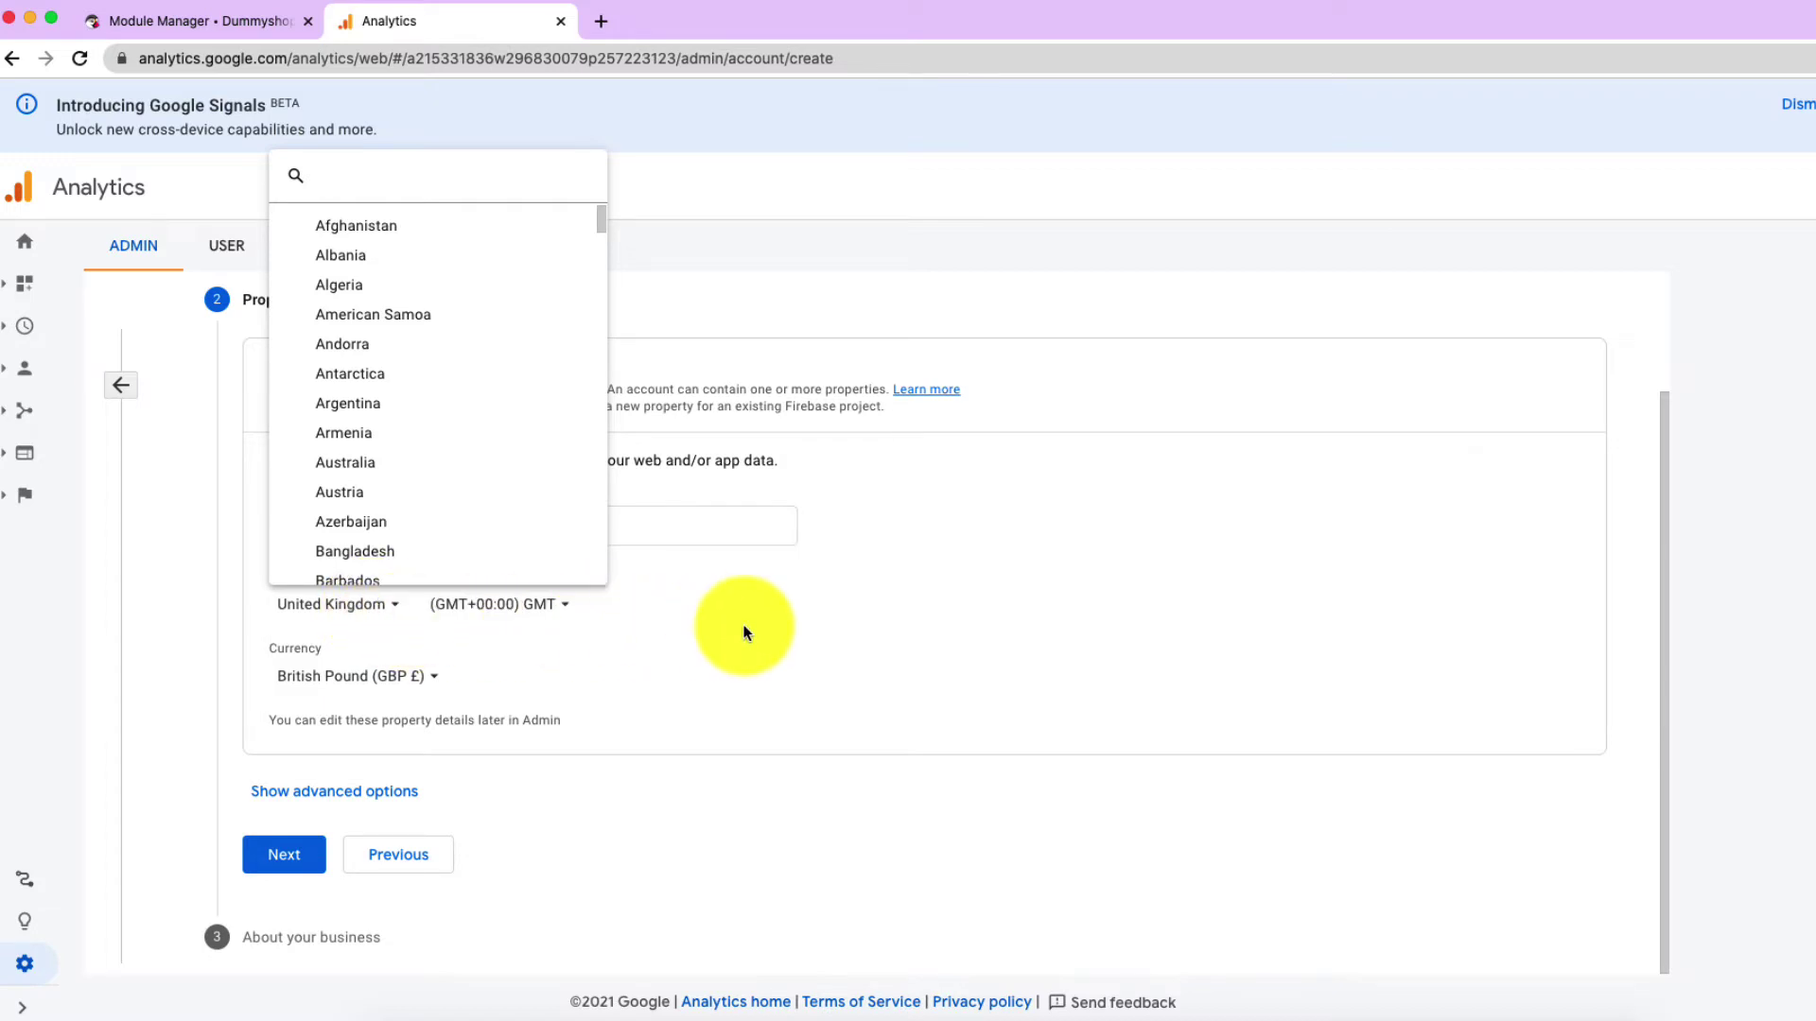
pyautogui.click(744, 632)
pyautogui.click(381, 604)
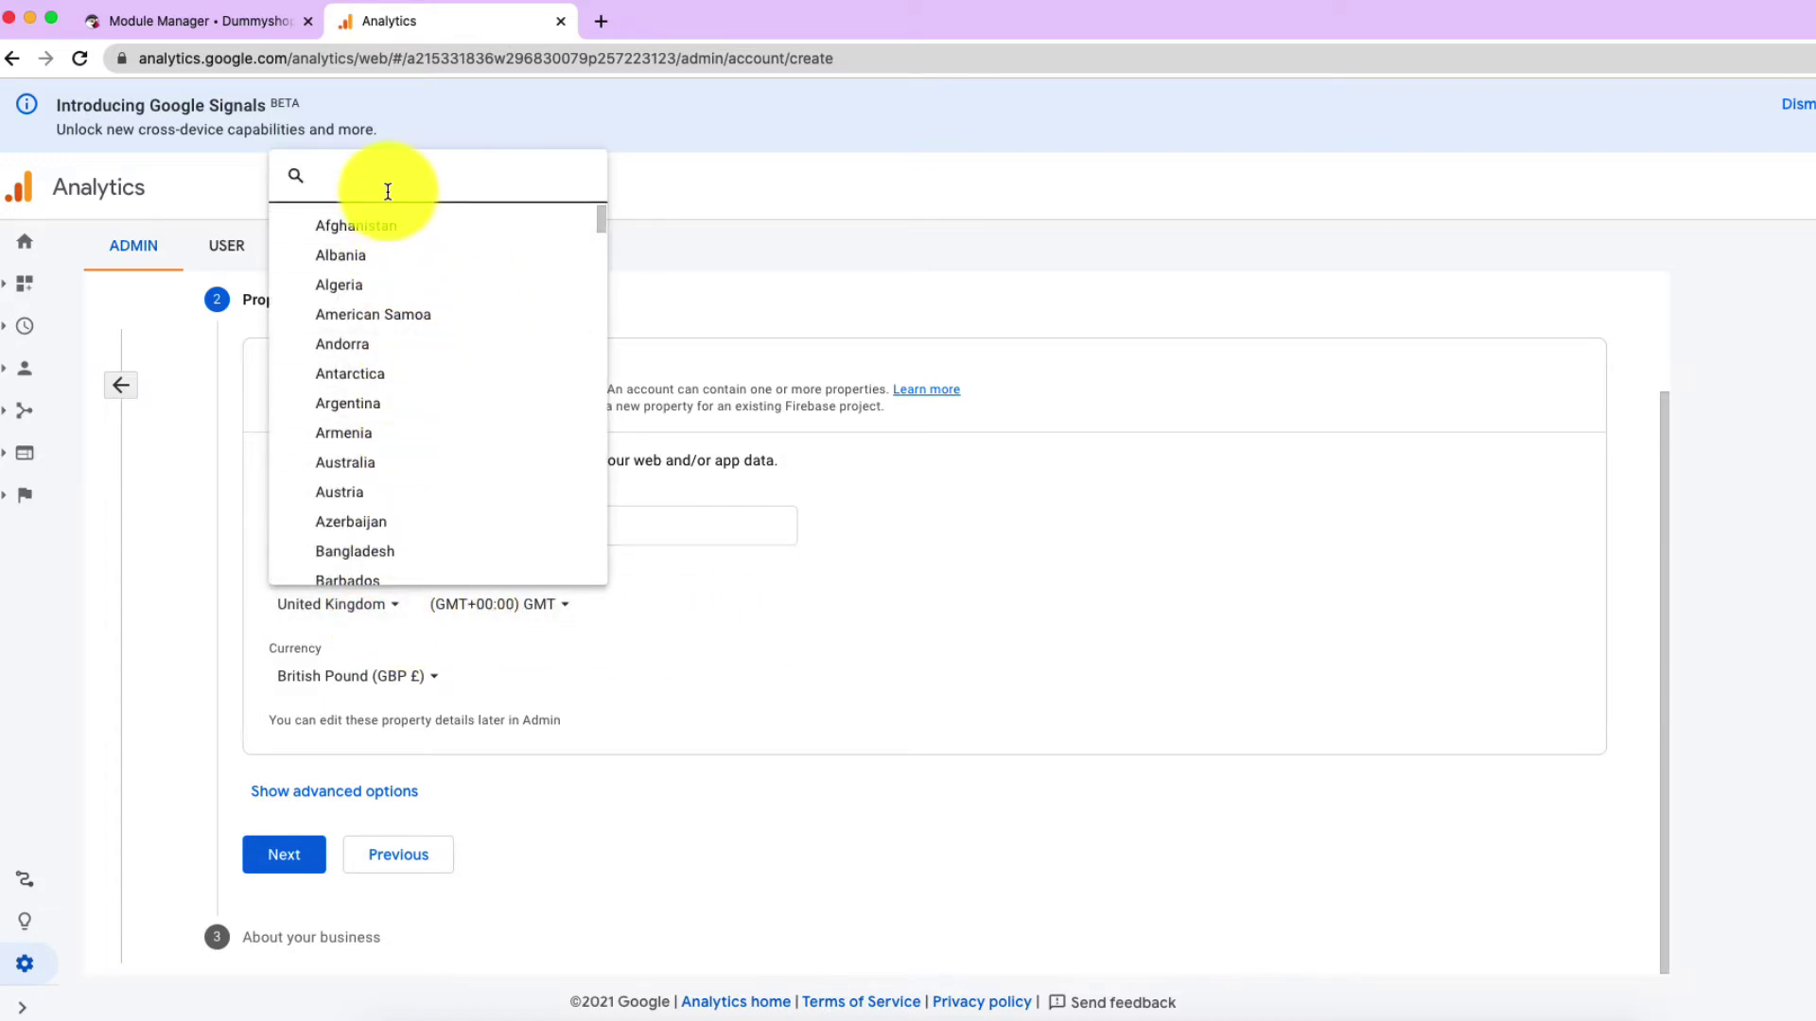
pyautogui.write('u')
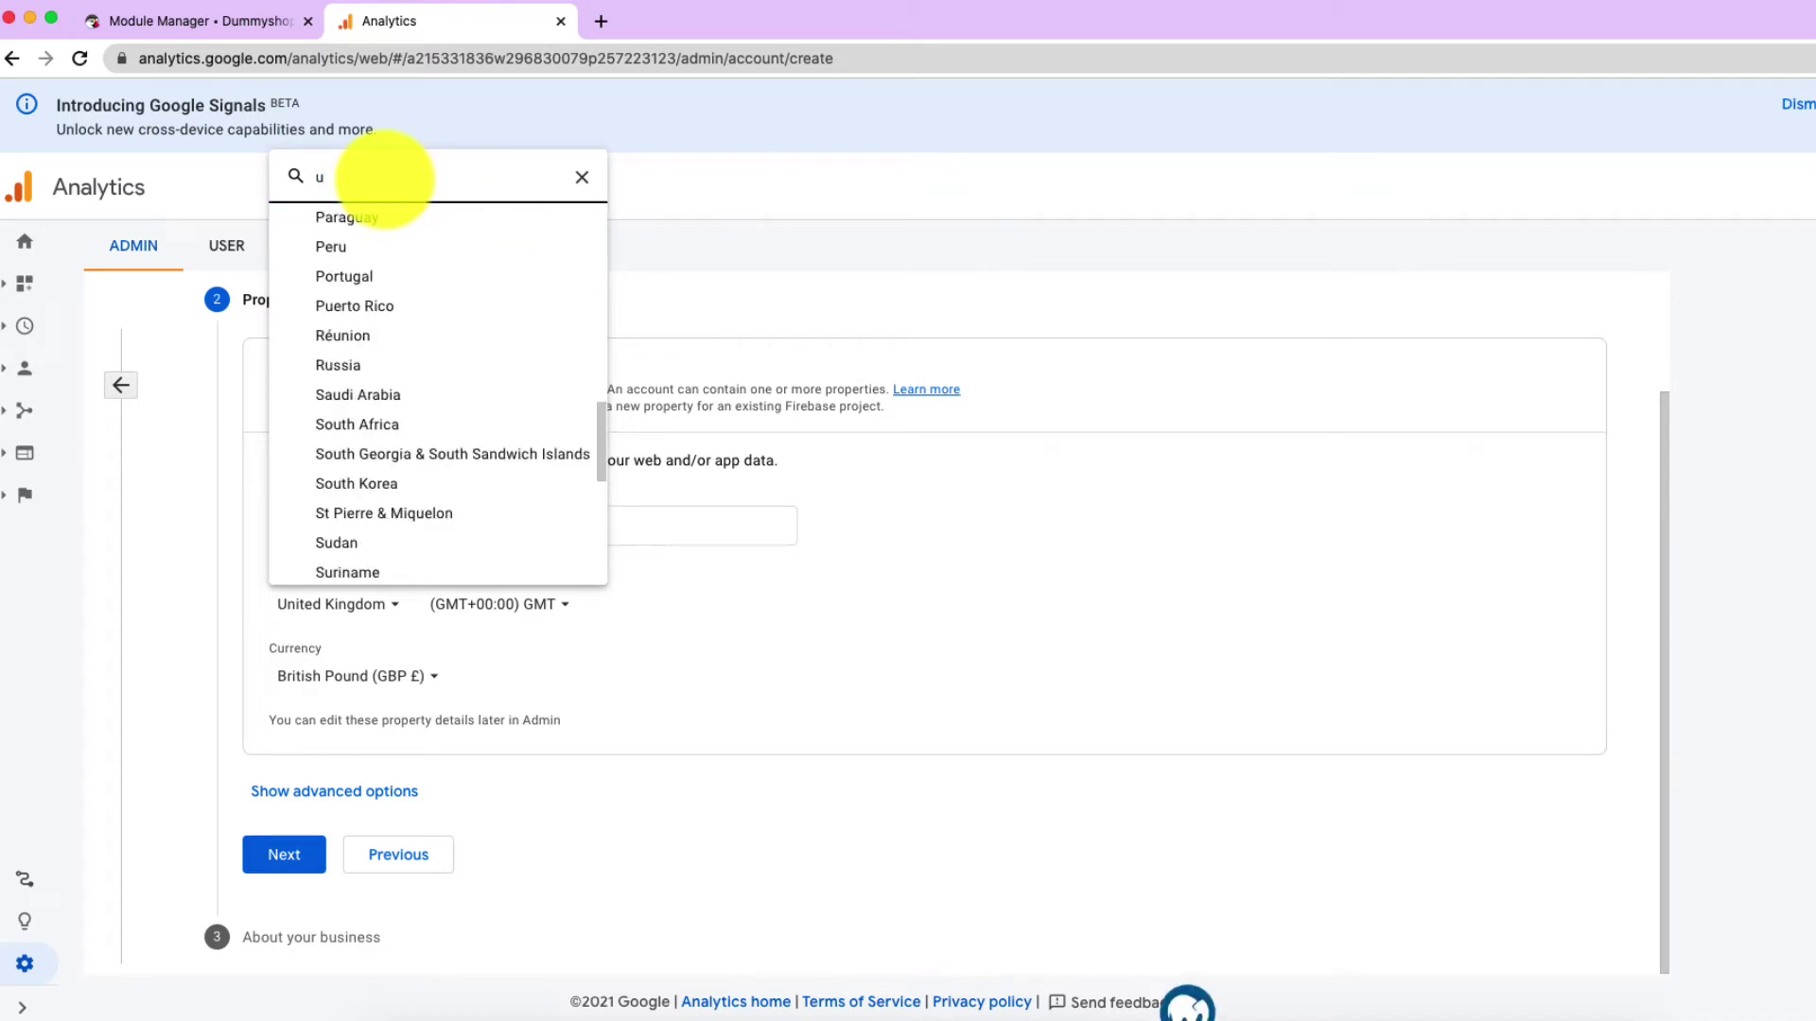
pyautogui.scroll(3, 383, 177)
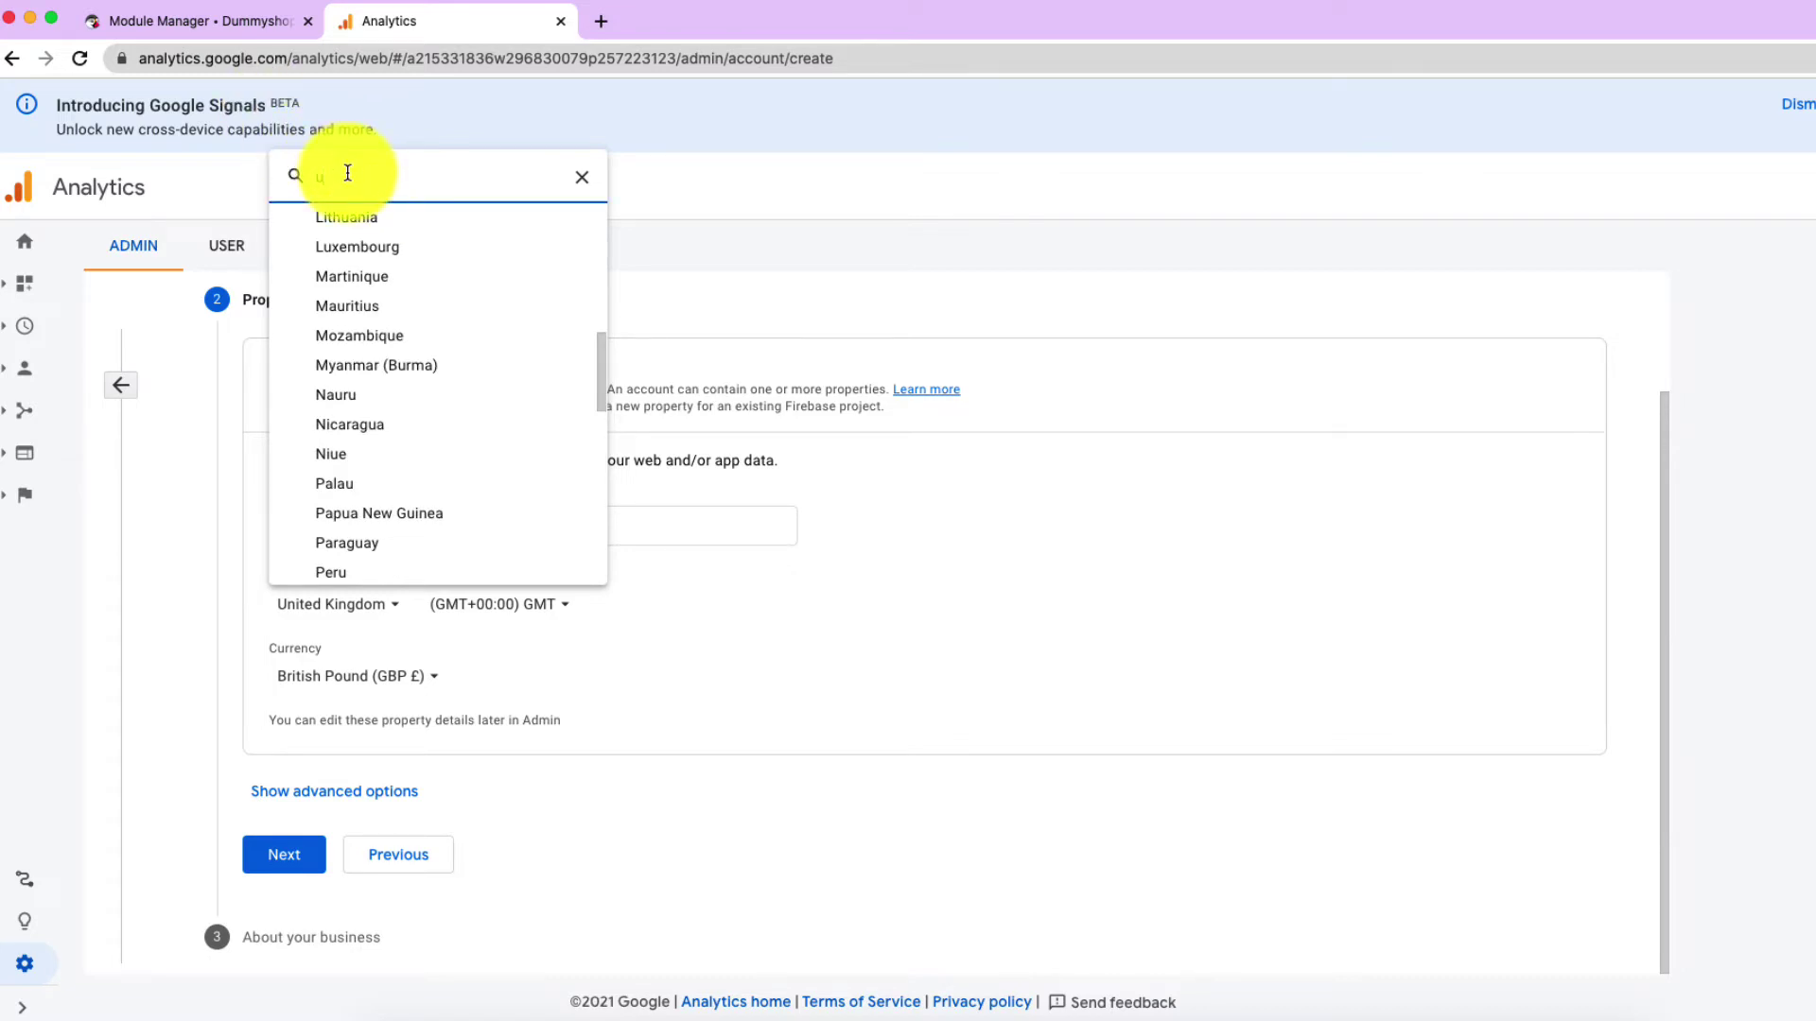
pyautogui.write('ni')
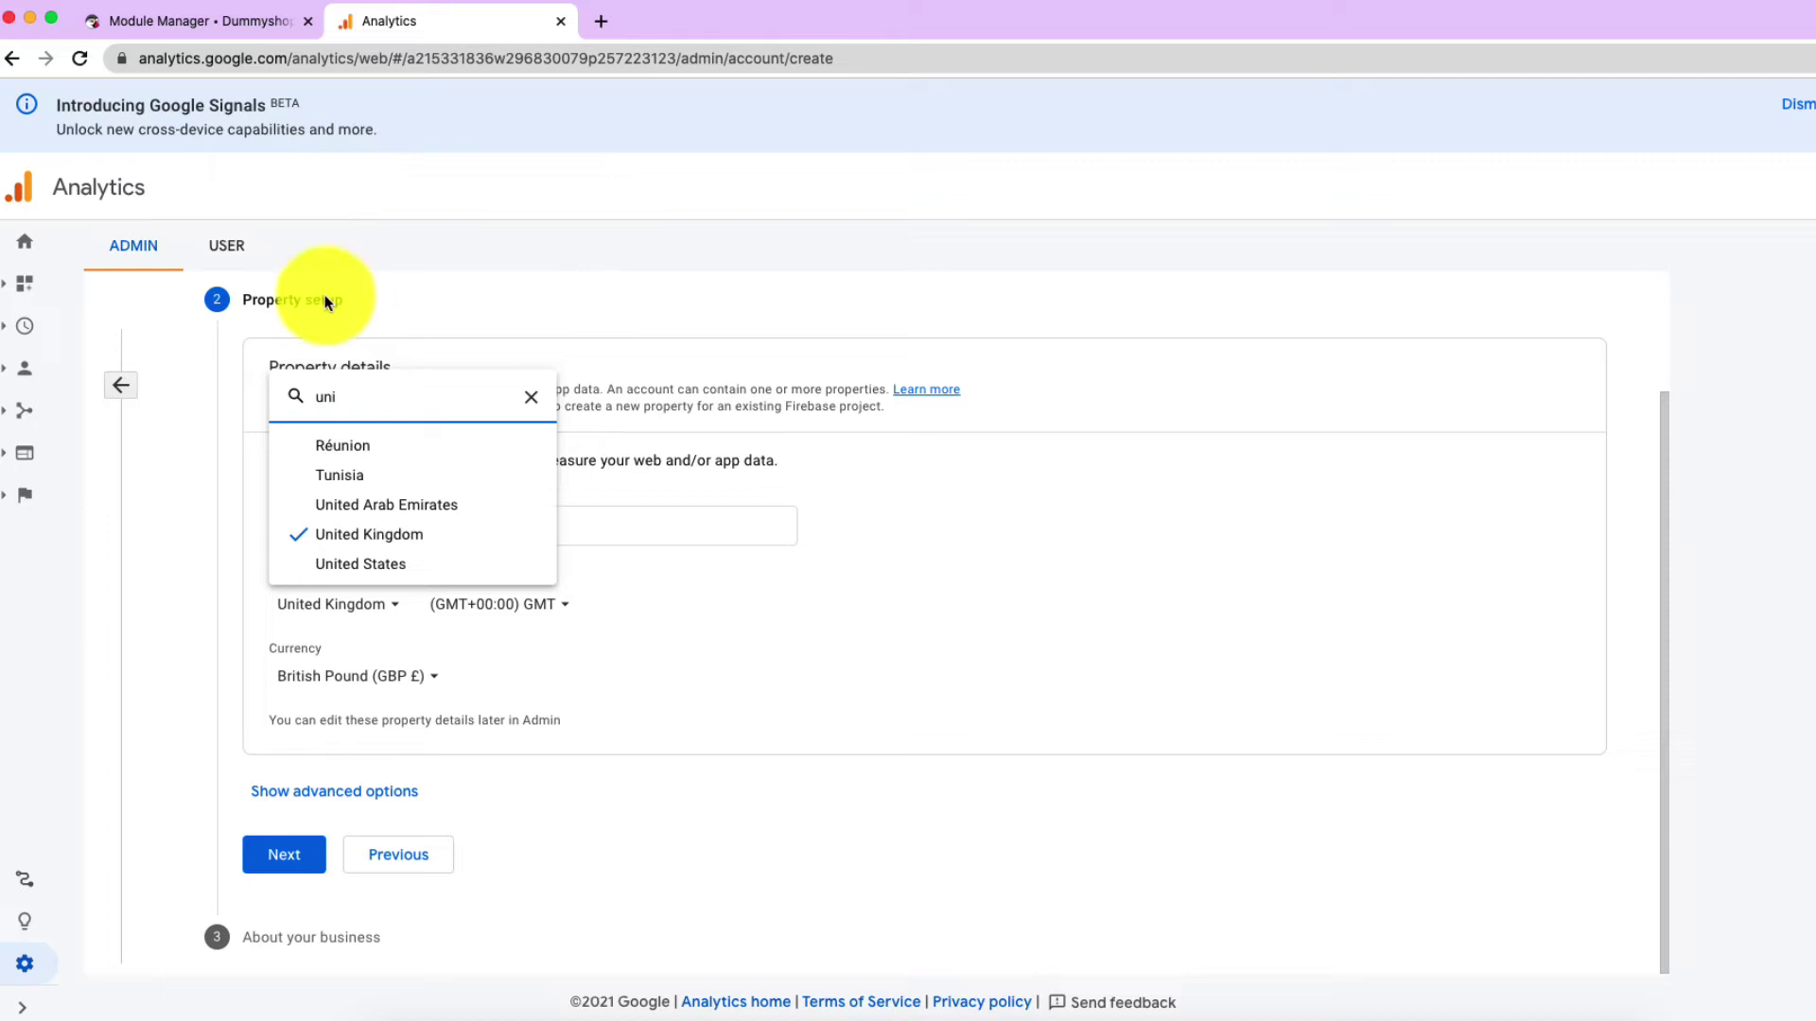
pyautogui.click(371, 563)
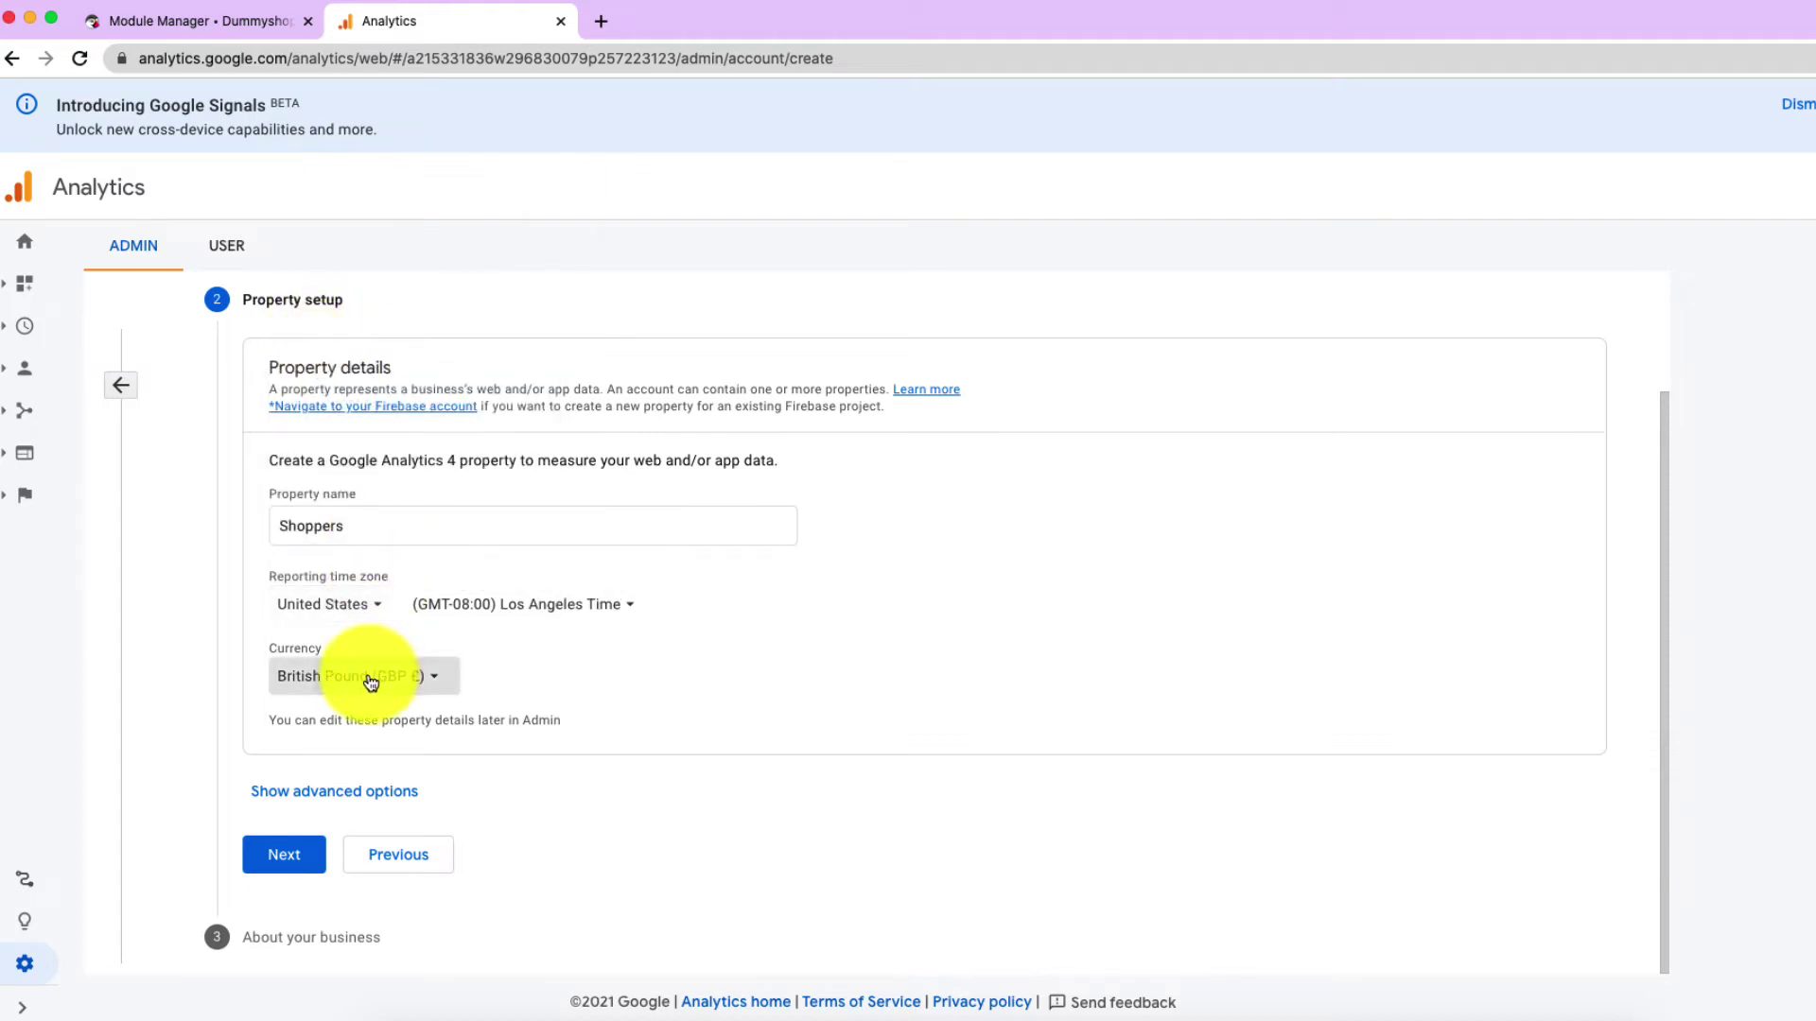
pyautogui.click(366, 677)
pyautogui.click(396, 255)
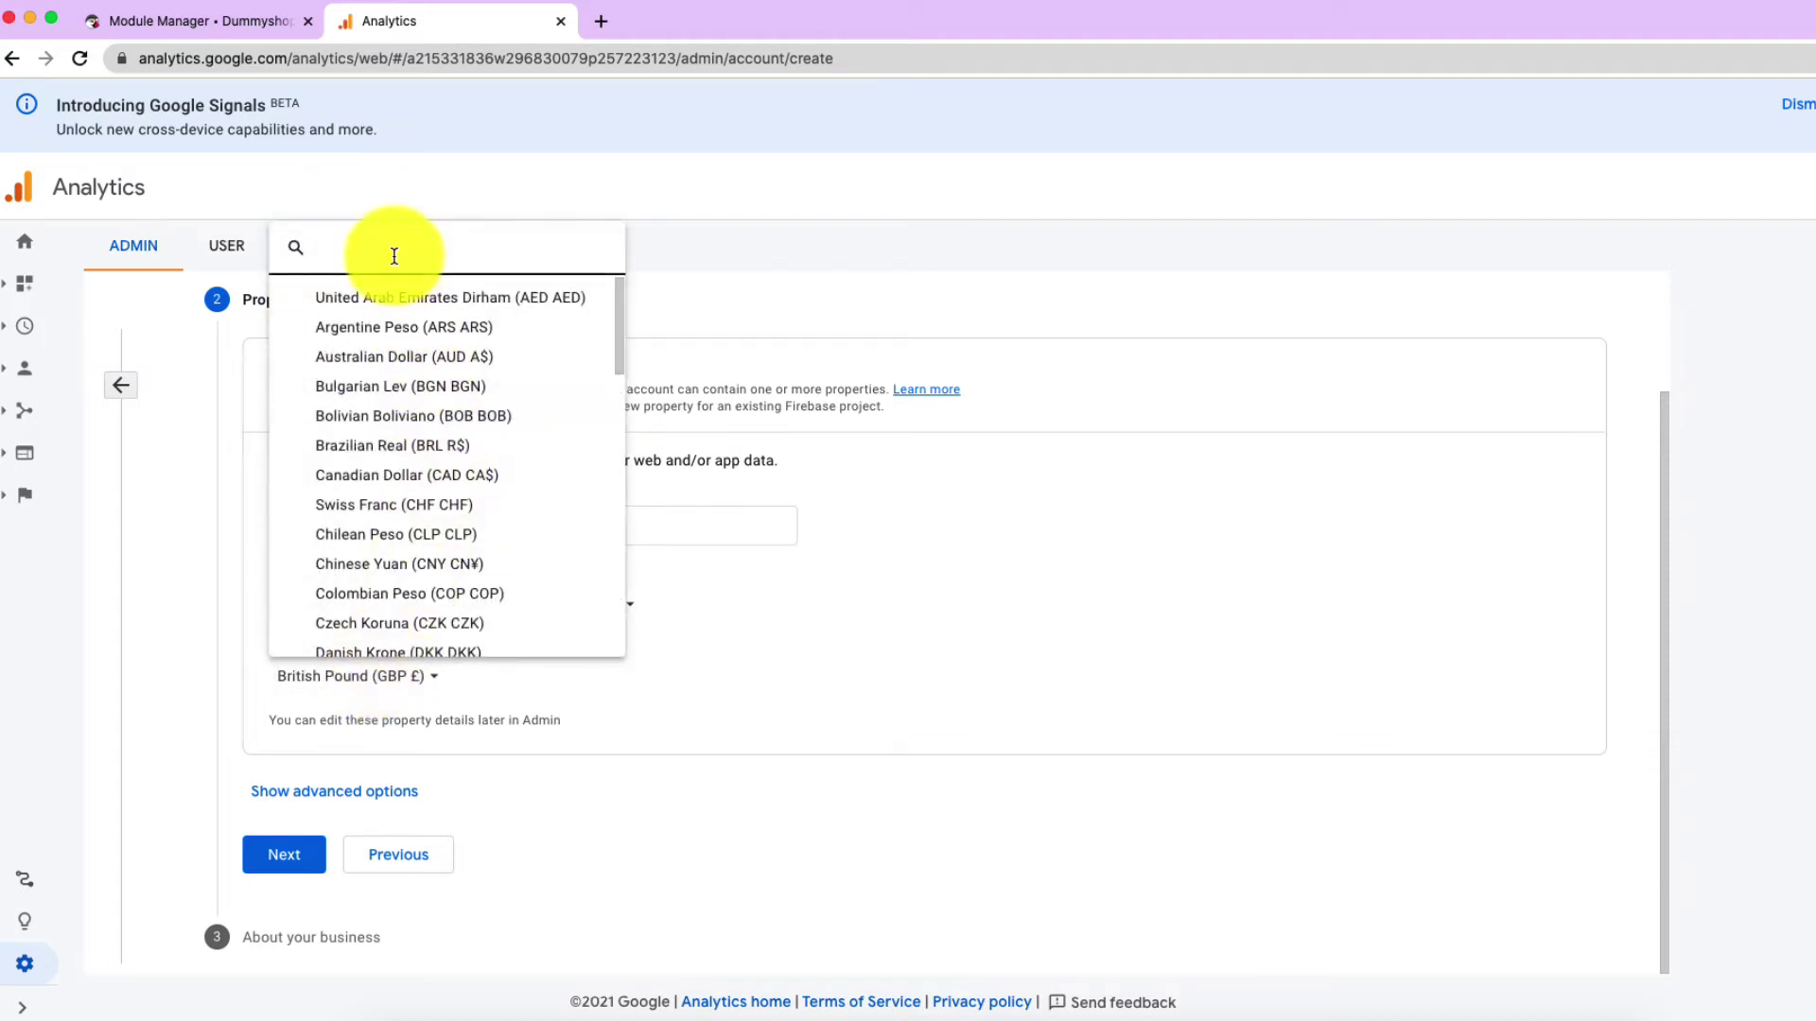
pyautogui.write('u')
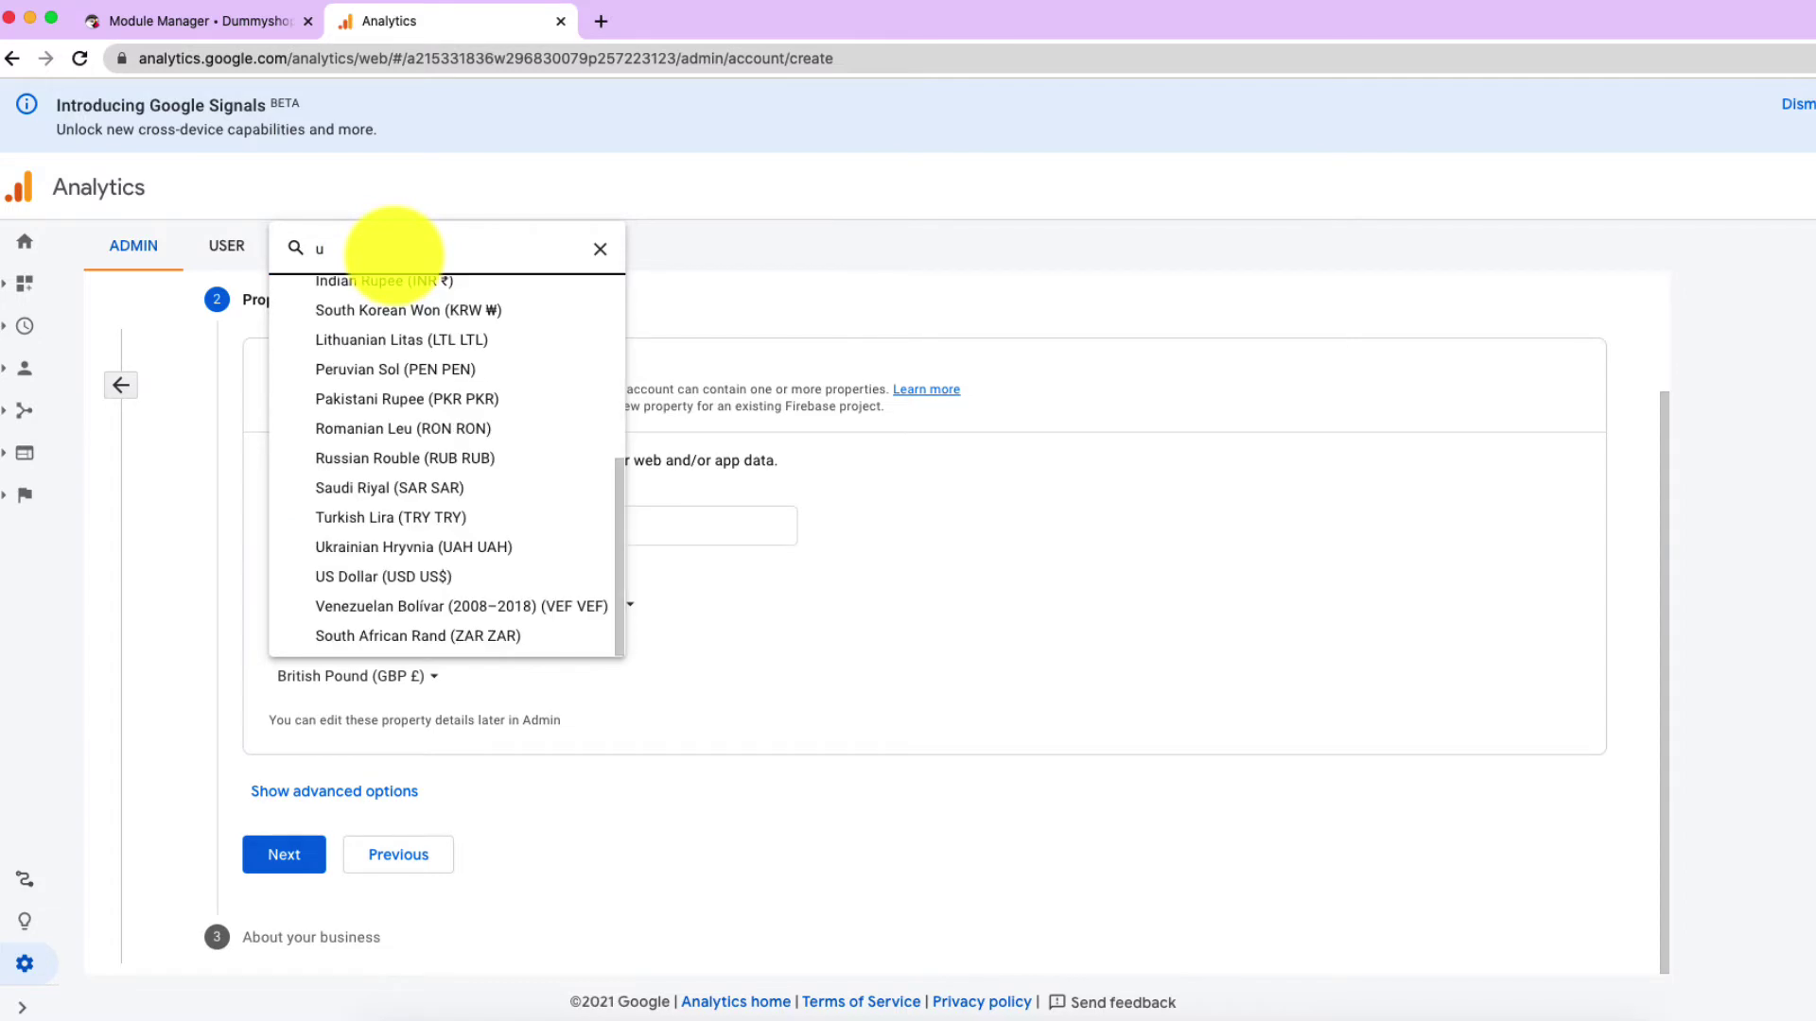
pyautogui.click(392, 576)
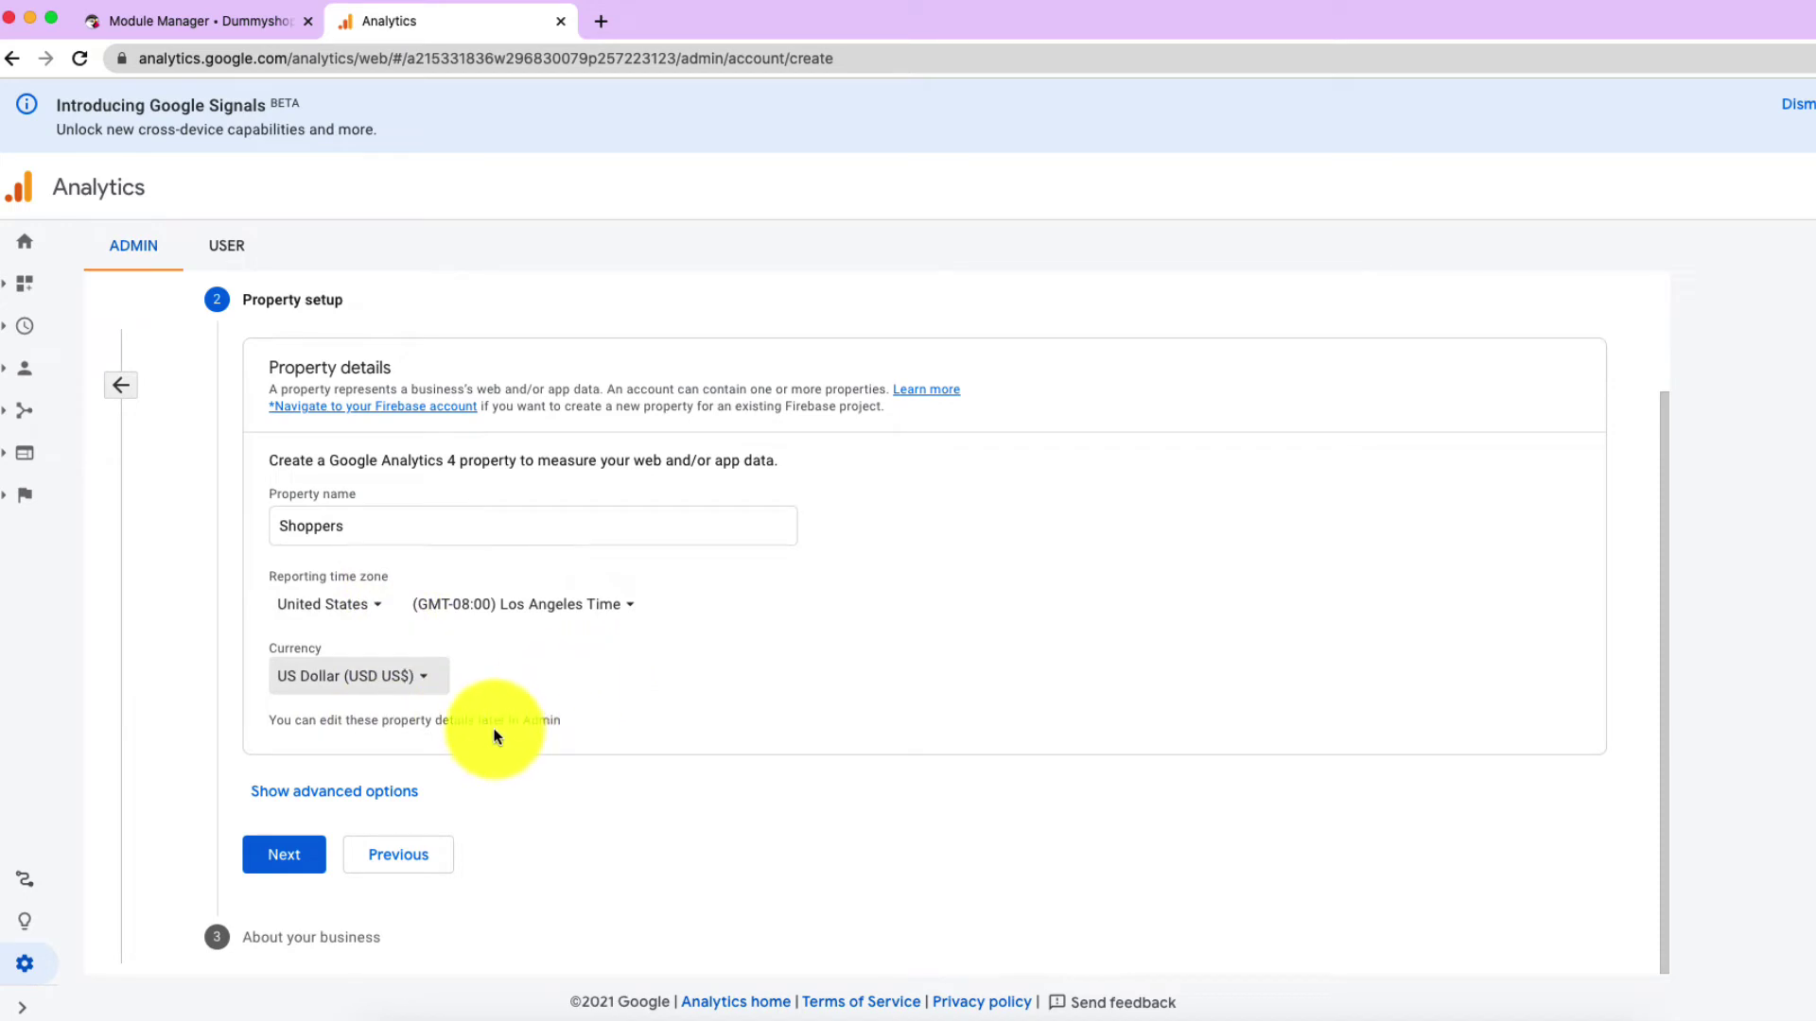
# Step: In advanced options, also create a Universal Analytics property for mywebsite.com
pyautogui.click(356, 807)
pyautogui.scroll(-2, 597, 766)
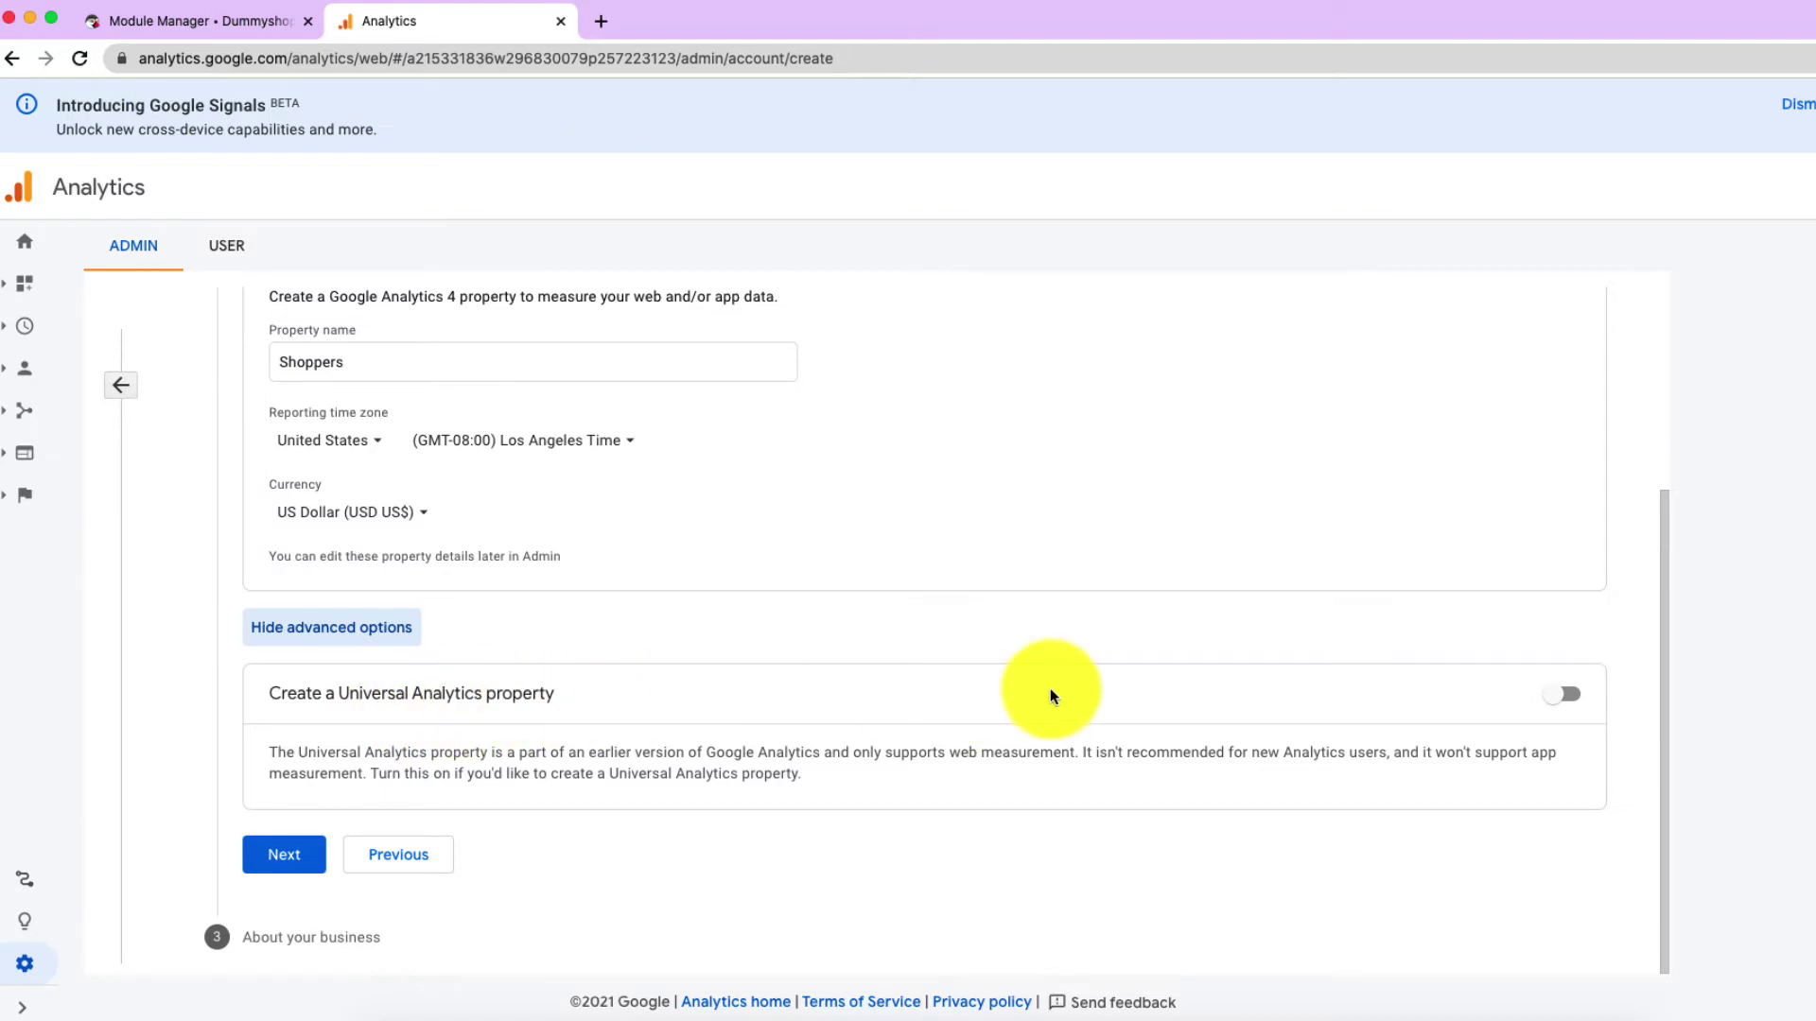
pyautogui.click(1561, 698)
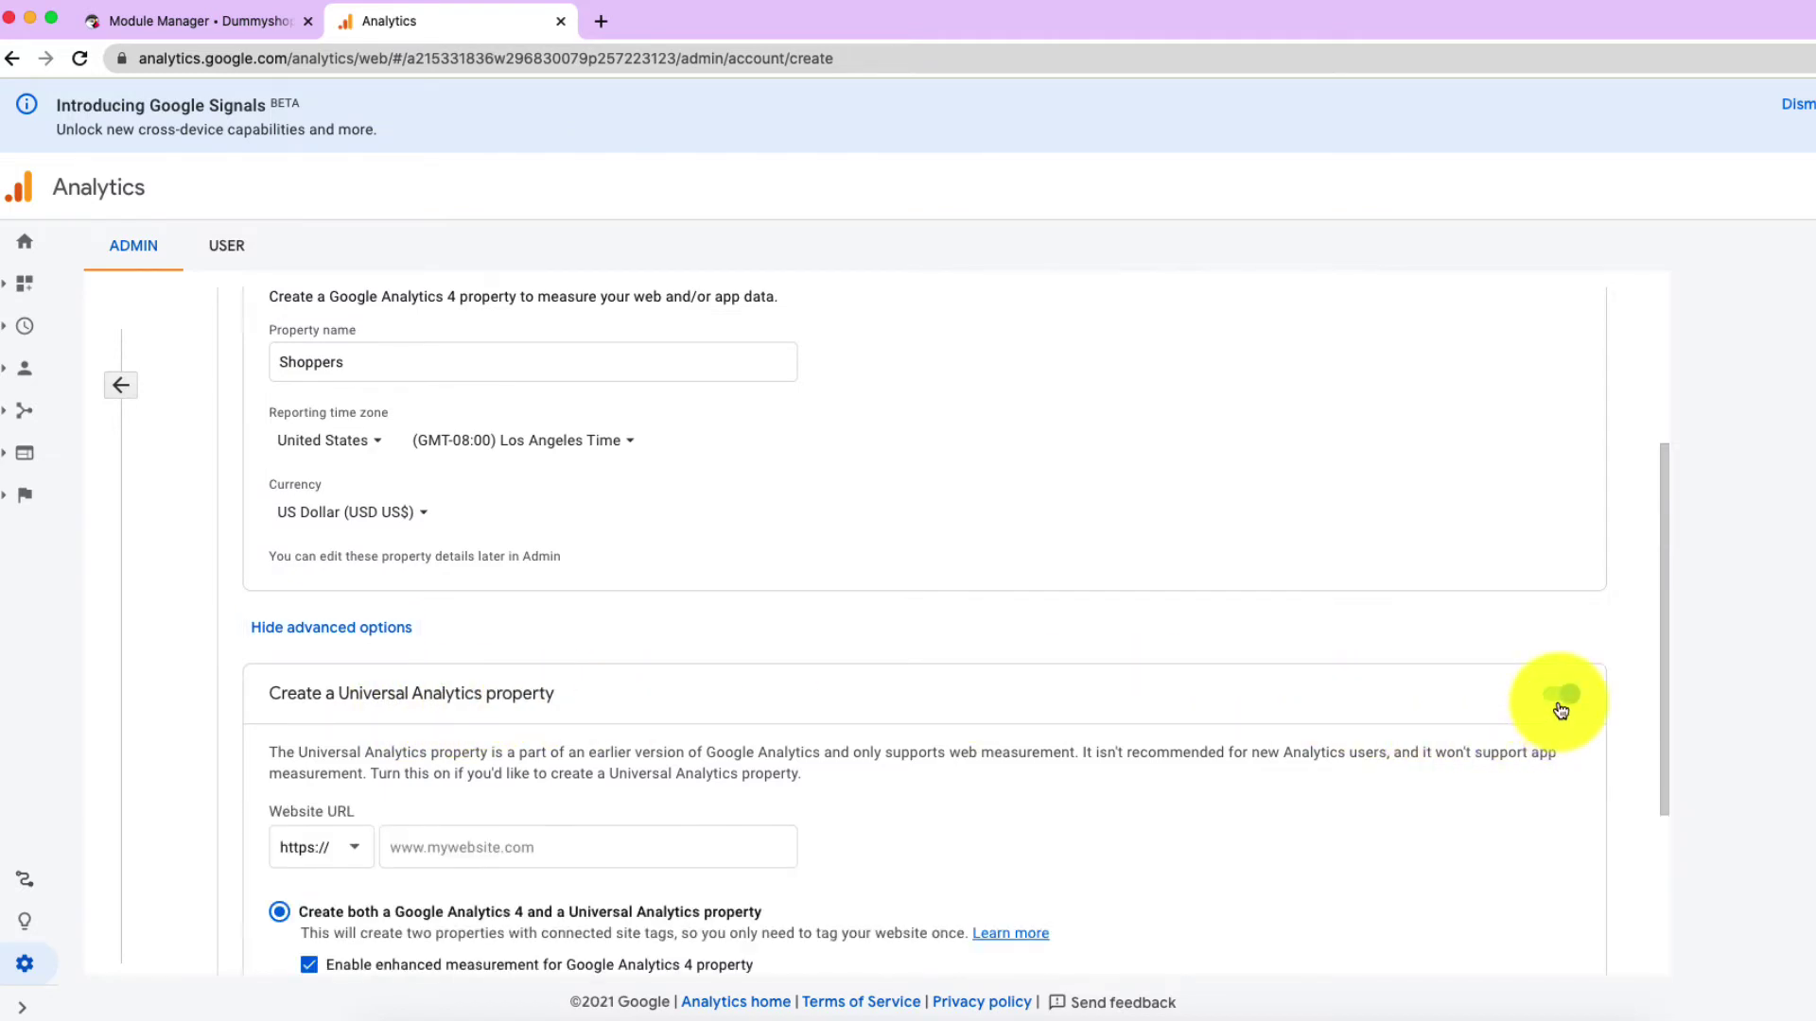
pyautogui.scroll(-2, 978, 758)
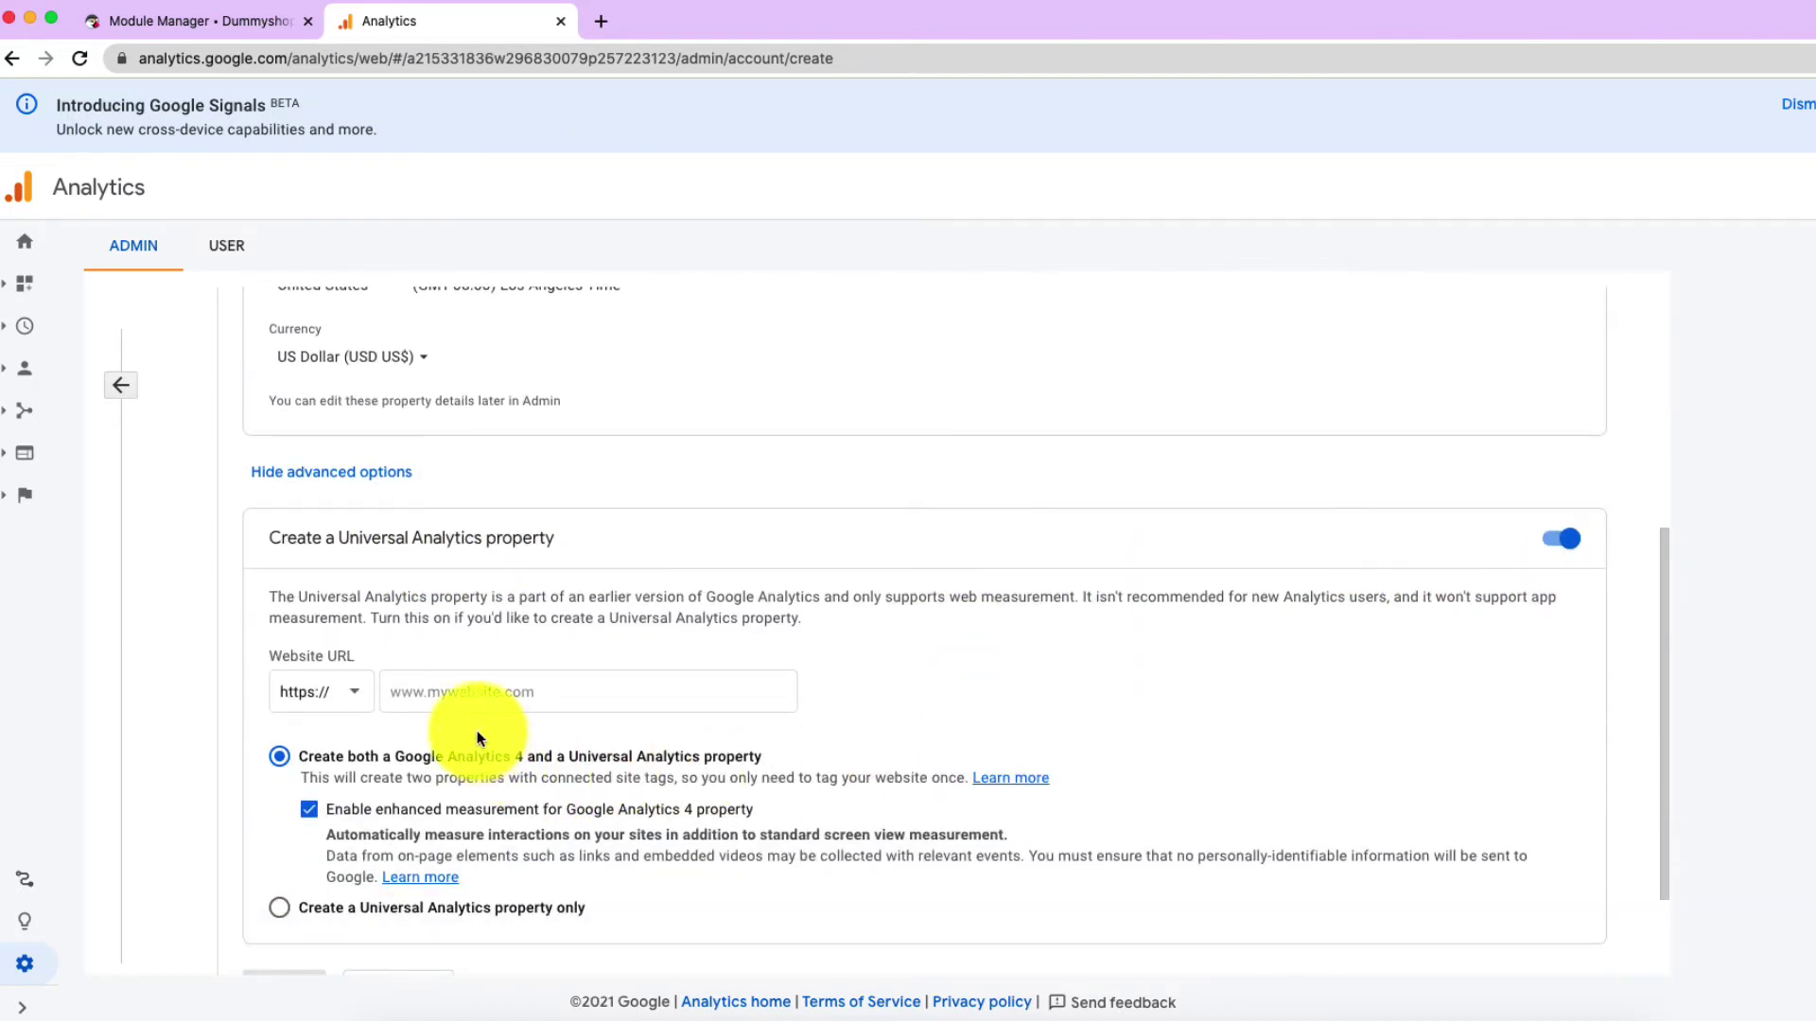
pyautogui.click(442, 692)
pyautogui.write('m')
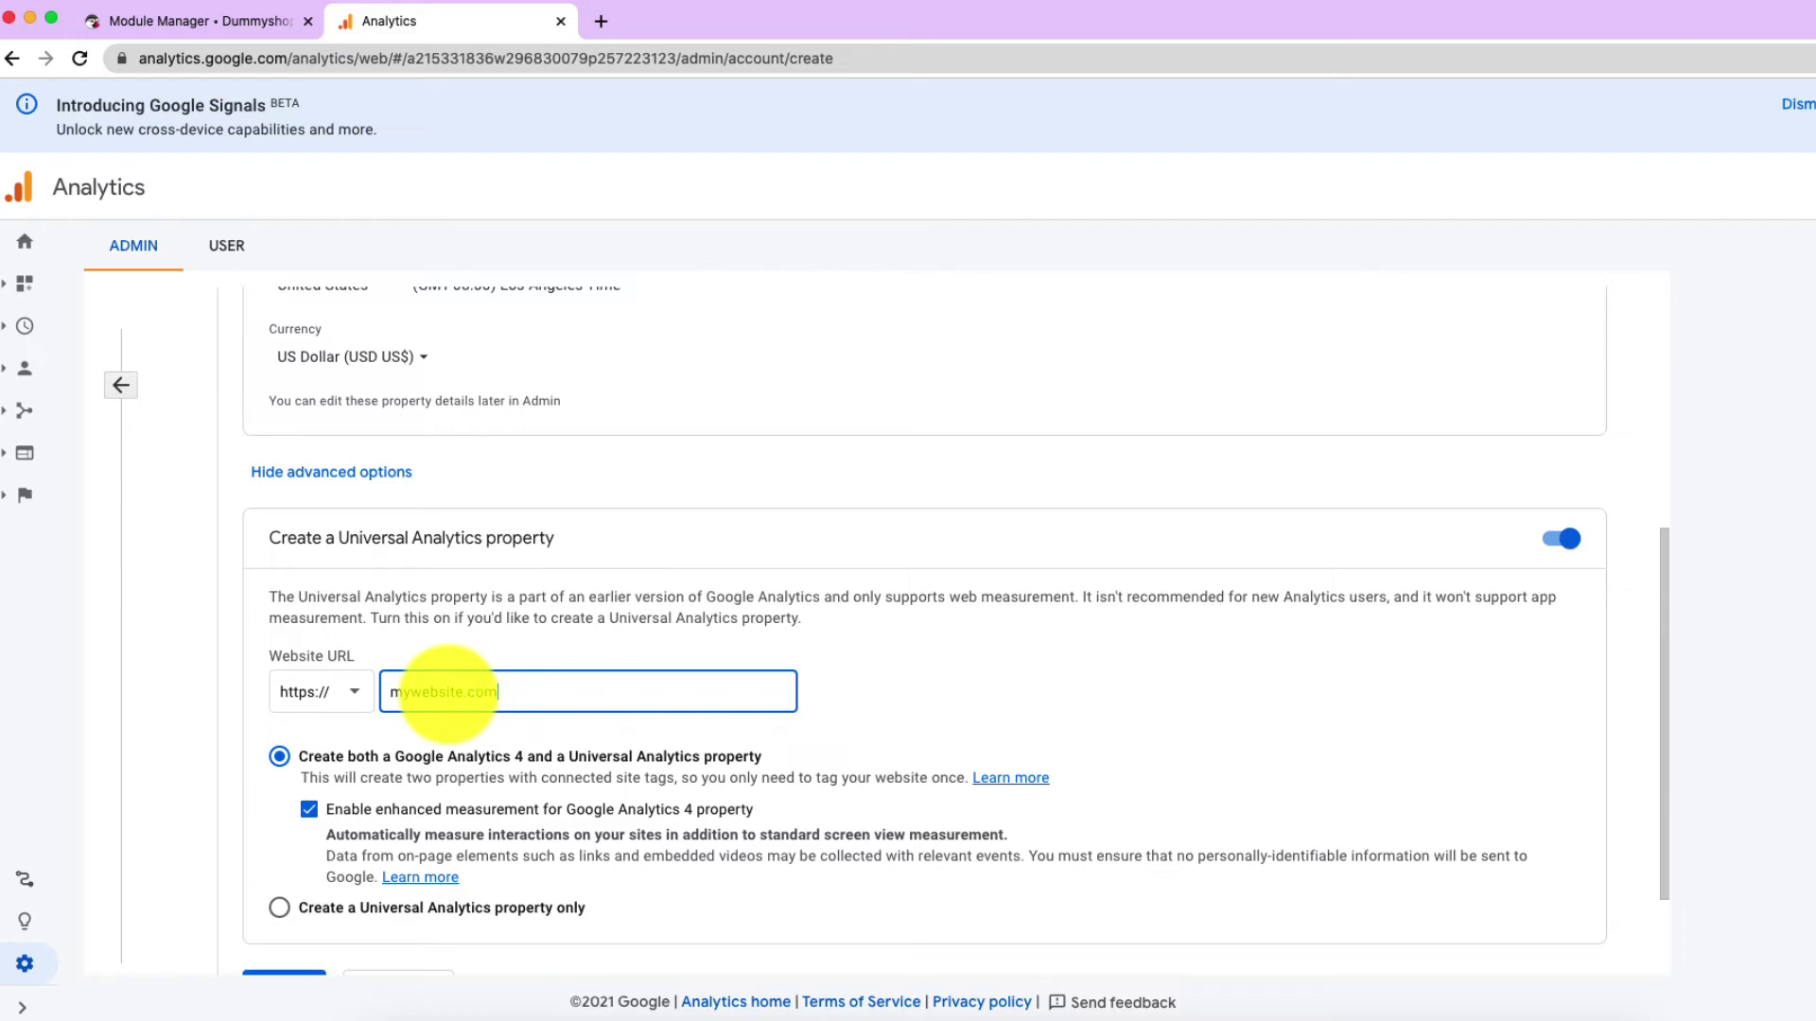
pyautogui.write('ywebsite.com')
pyautogui.scroll(-1, 924, 746)
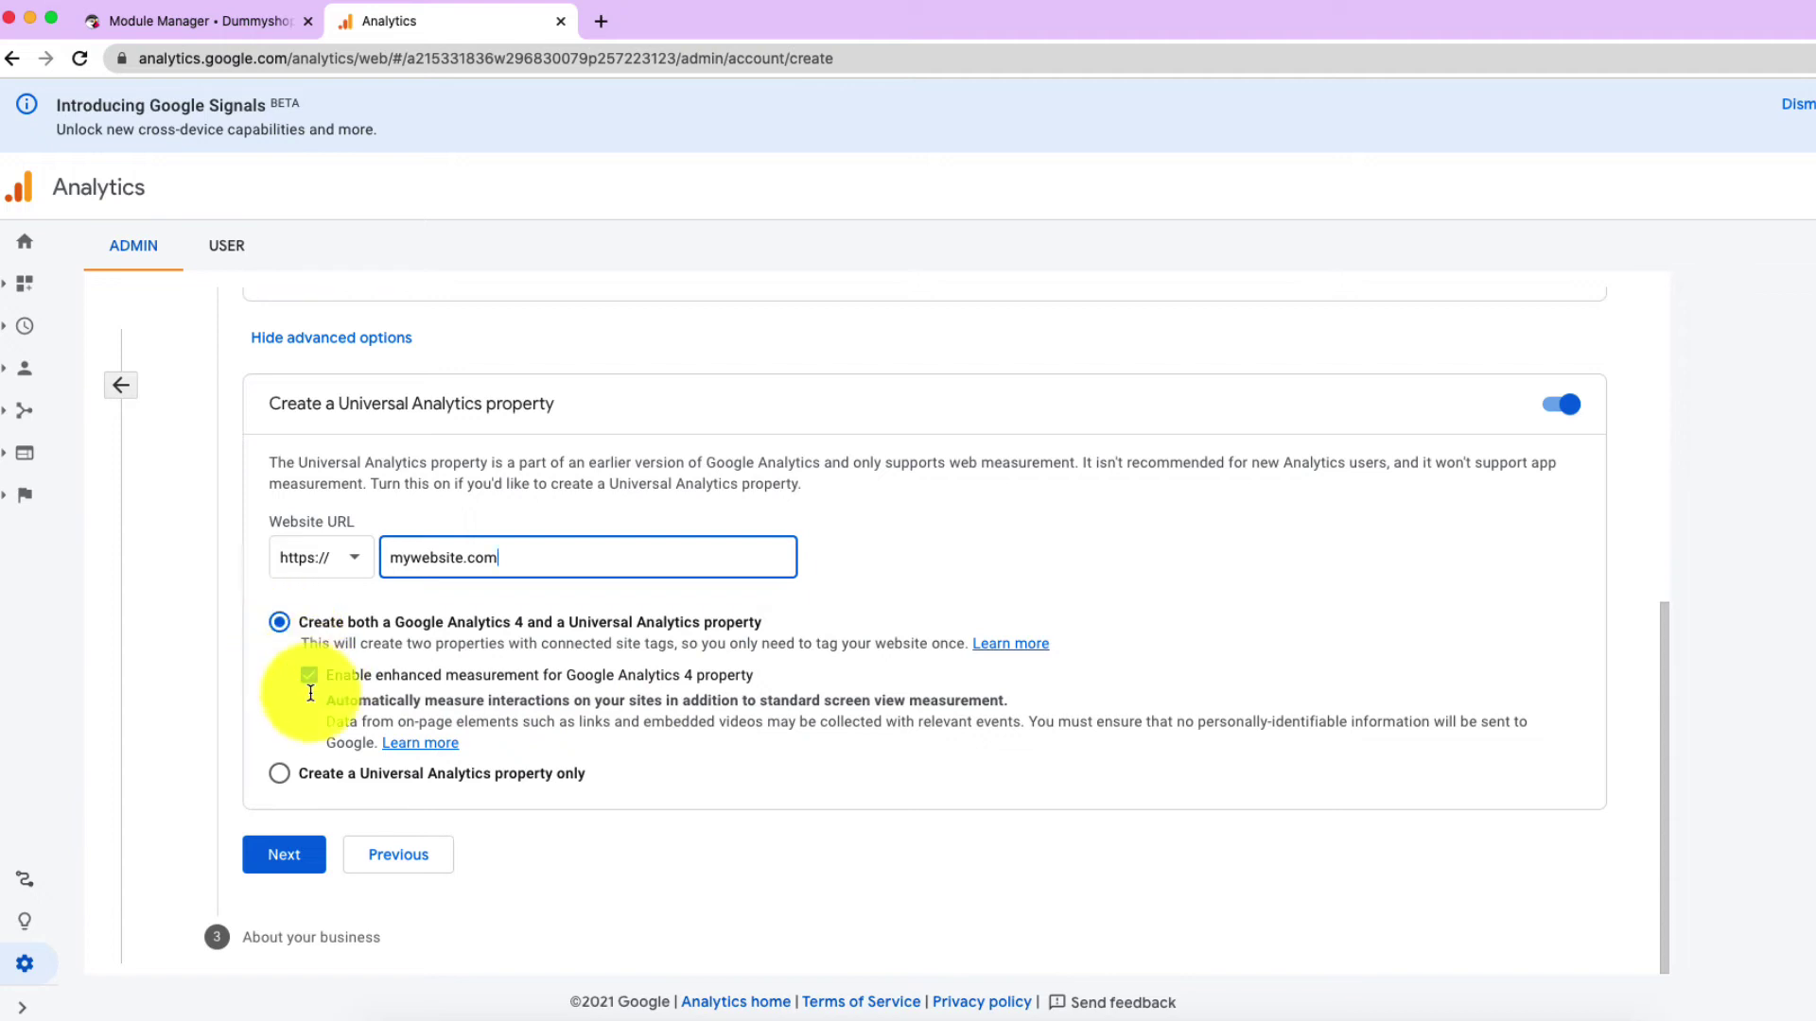
# Step: Set business details to Games industry, Small 1 to 10 employees
pyautogui.click(295, 858)
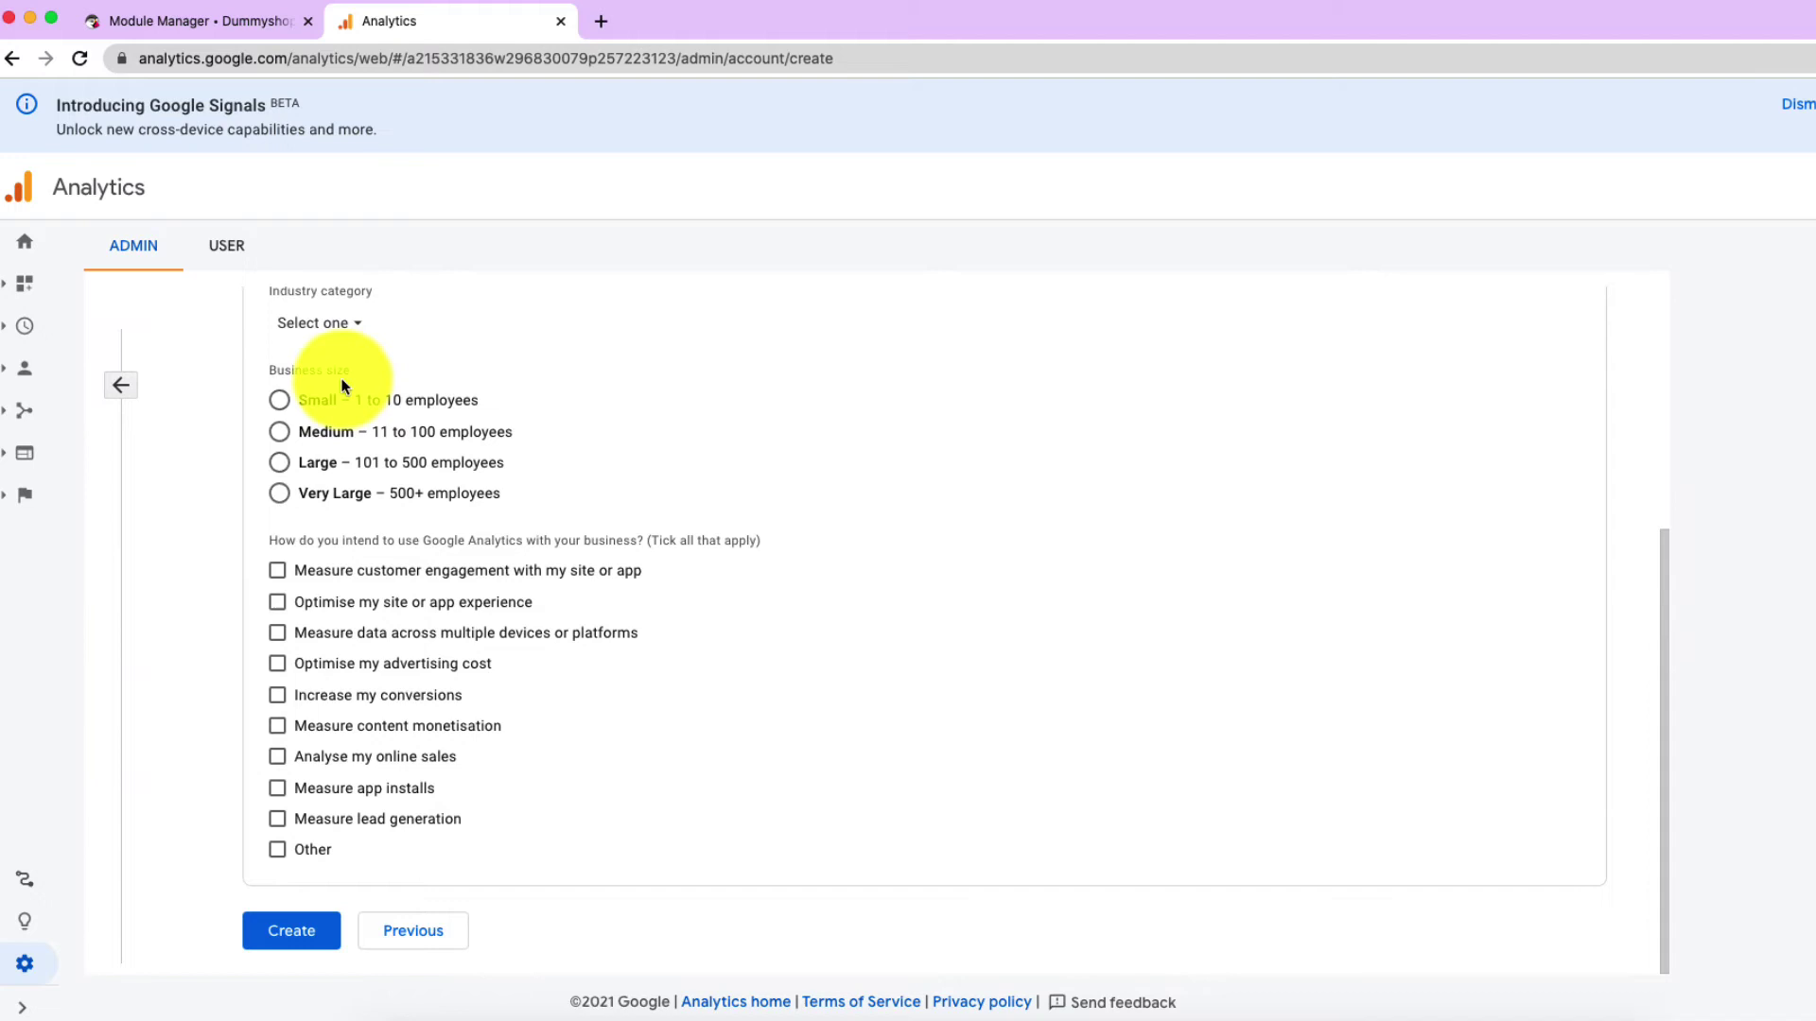
pyautogui.click(333, 332)
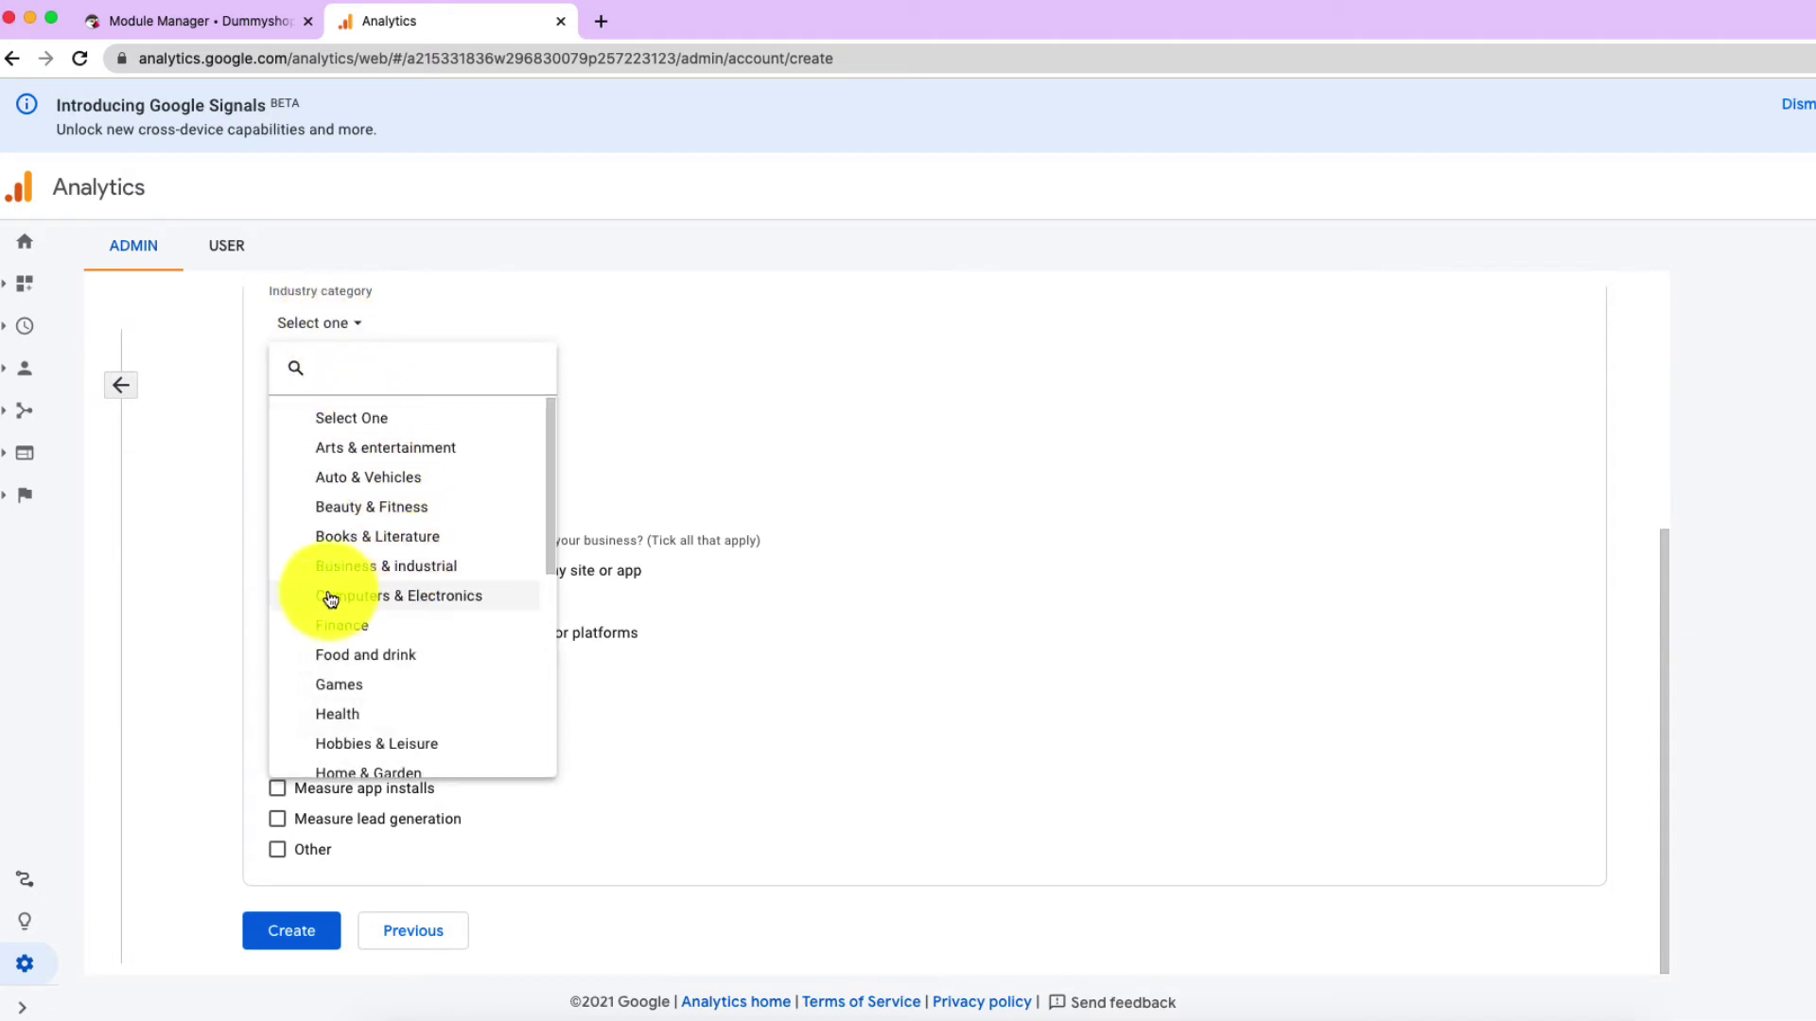
pyautogui.click(356, 684)
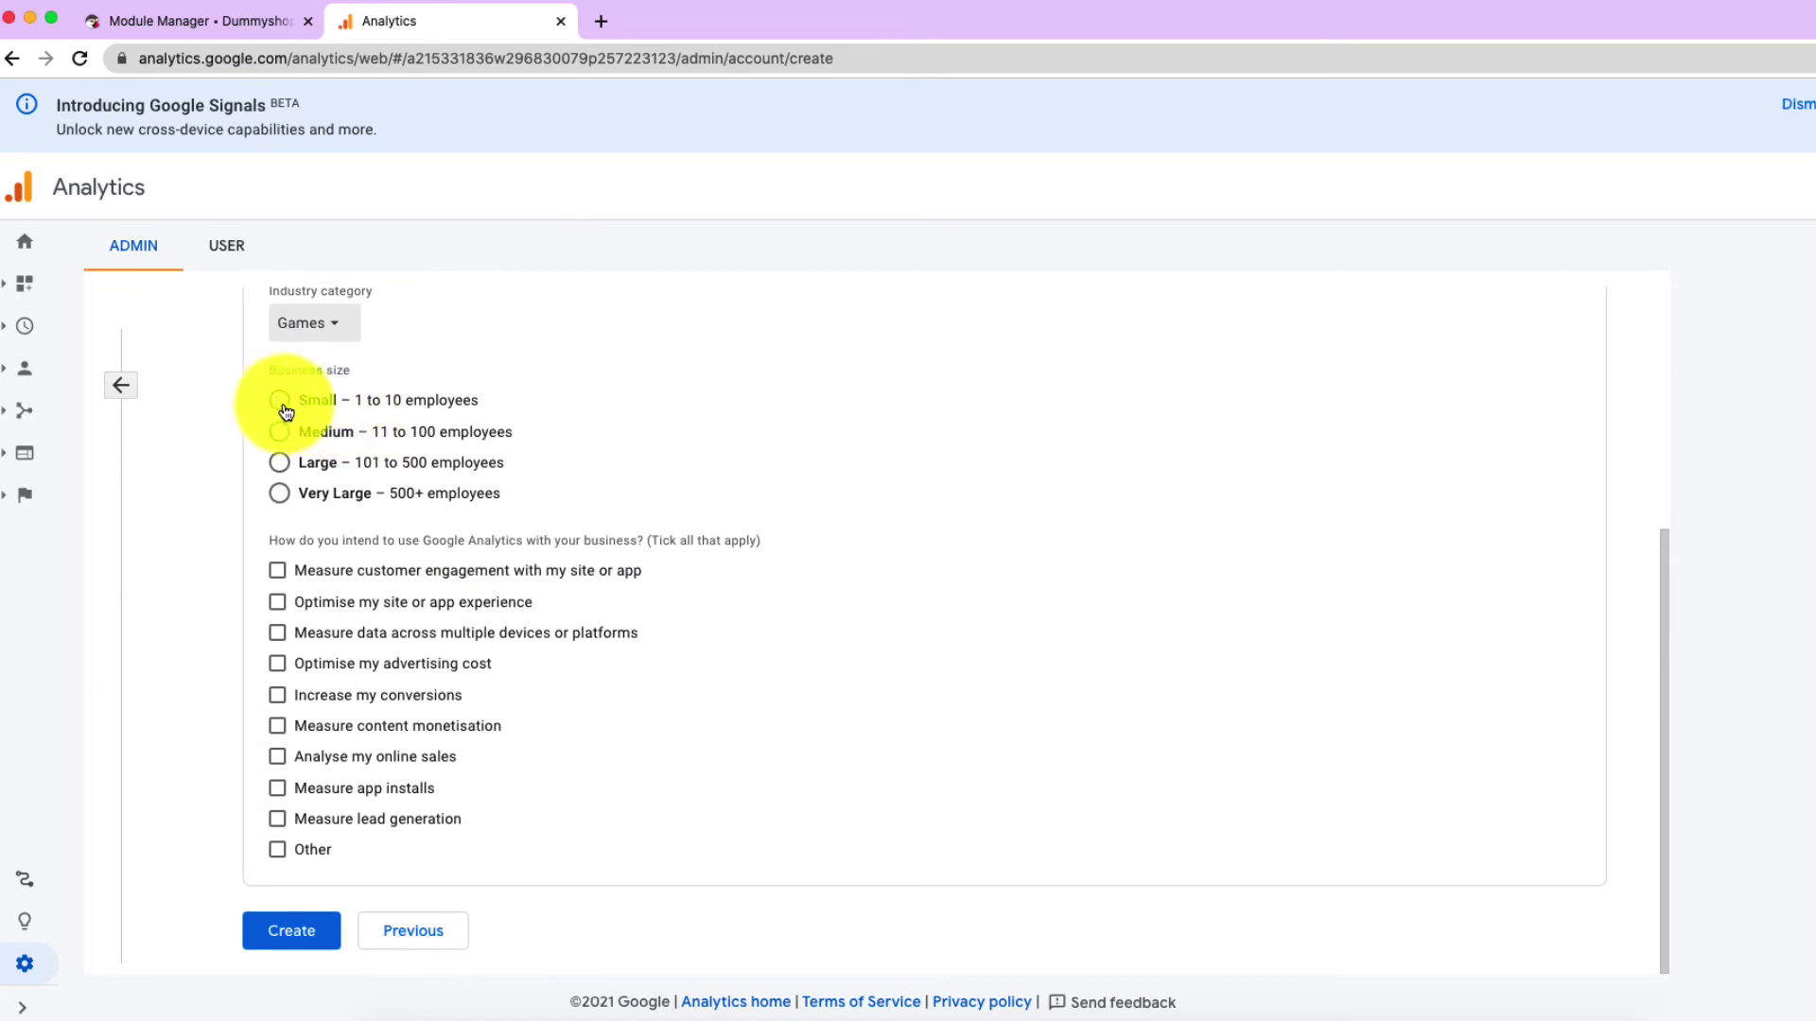
pyautogui.click(280, 401)
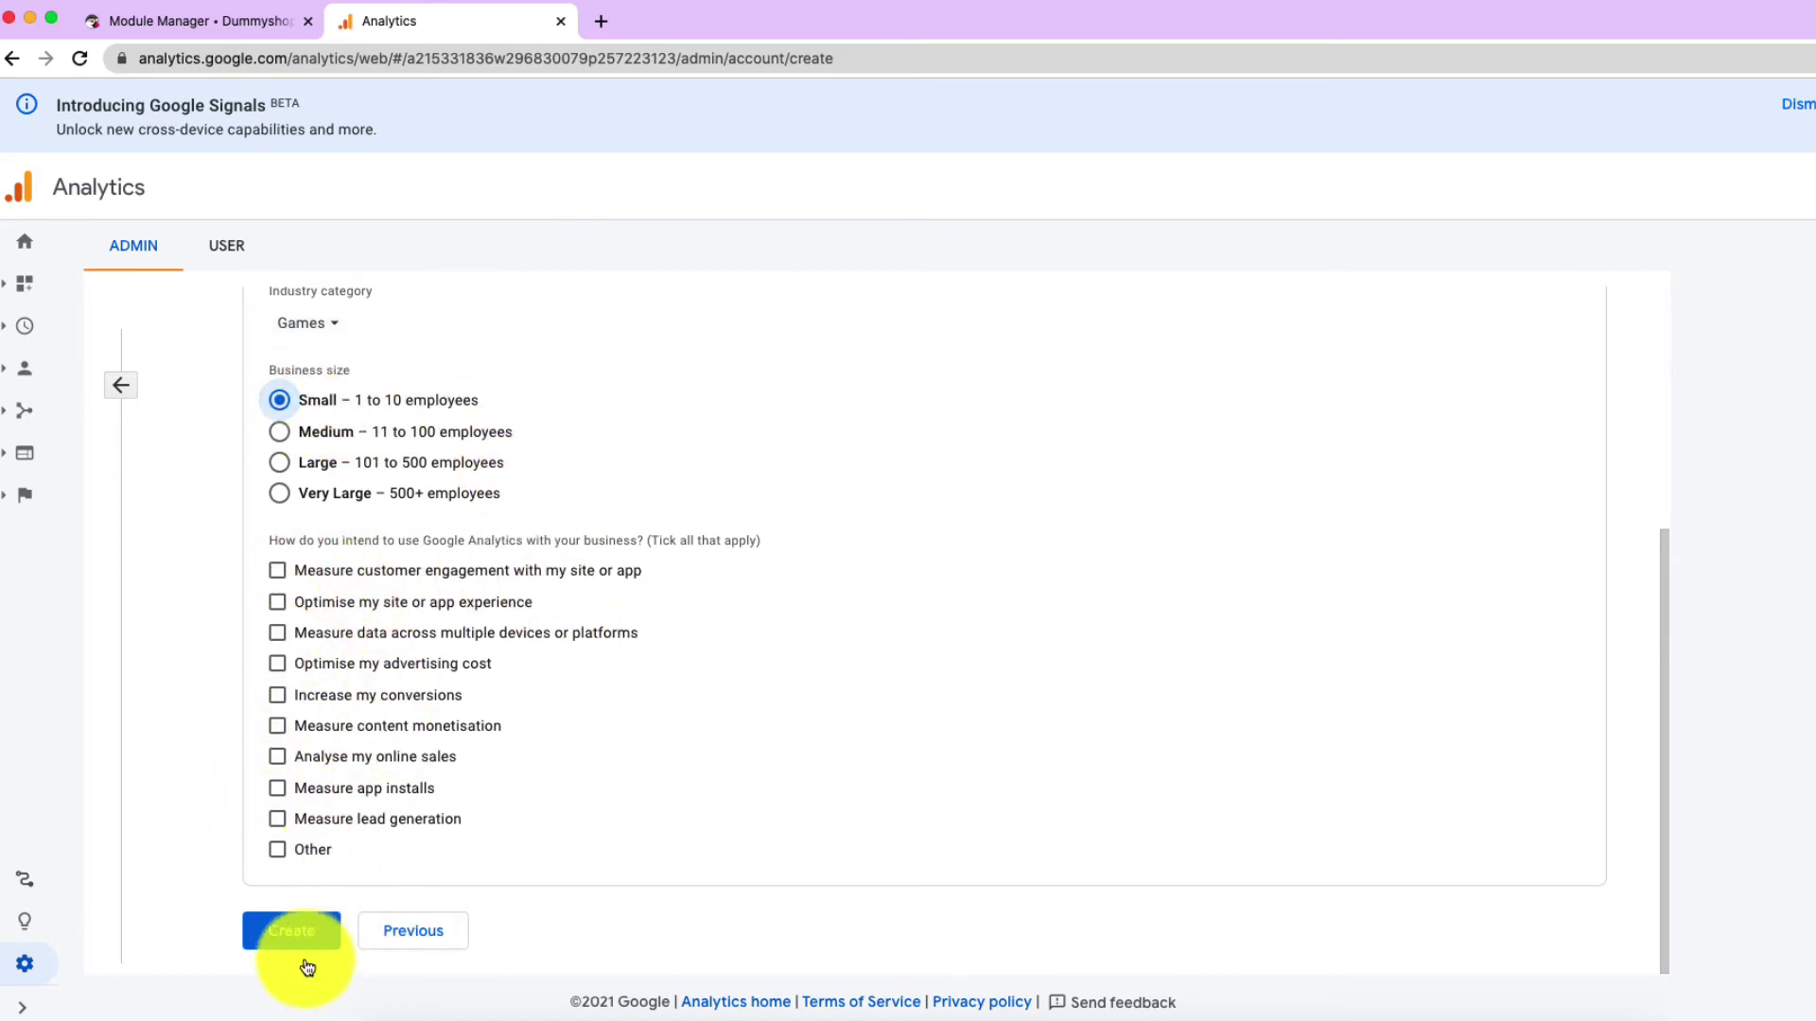
# Step: Accept the GDPR and Measurement Controller terms and create the Shoppers account with its mywebsite.com stream
pyautogui.click(291, 936)
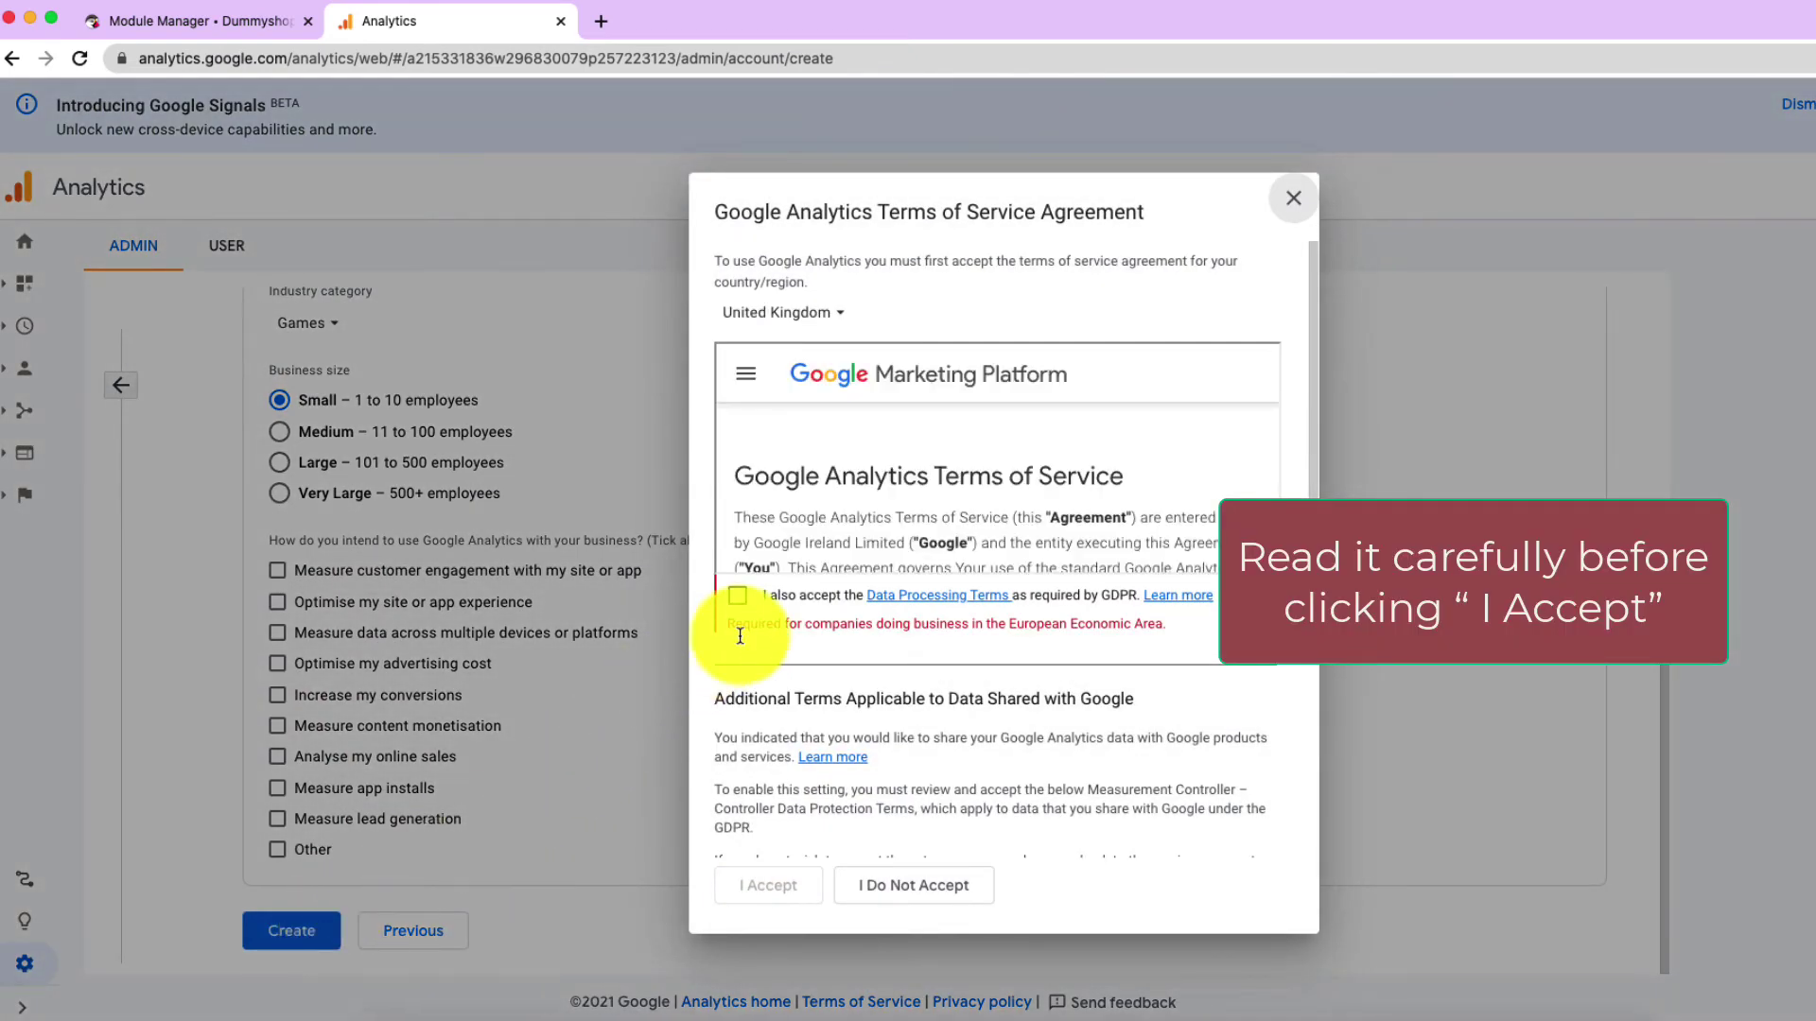
pyautogui.click(738, 598)
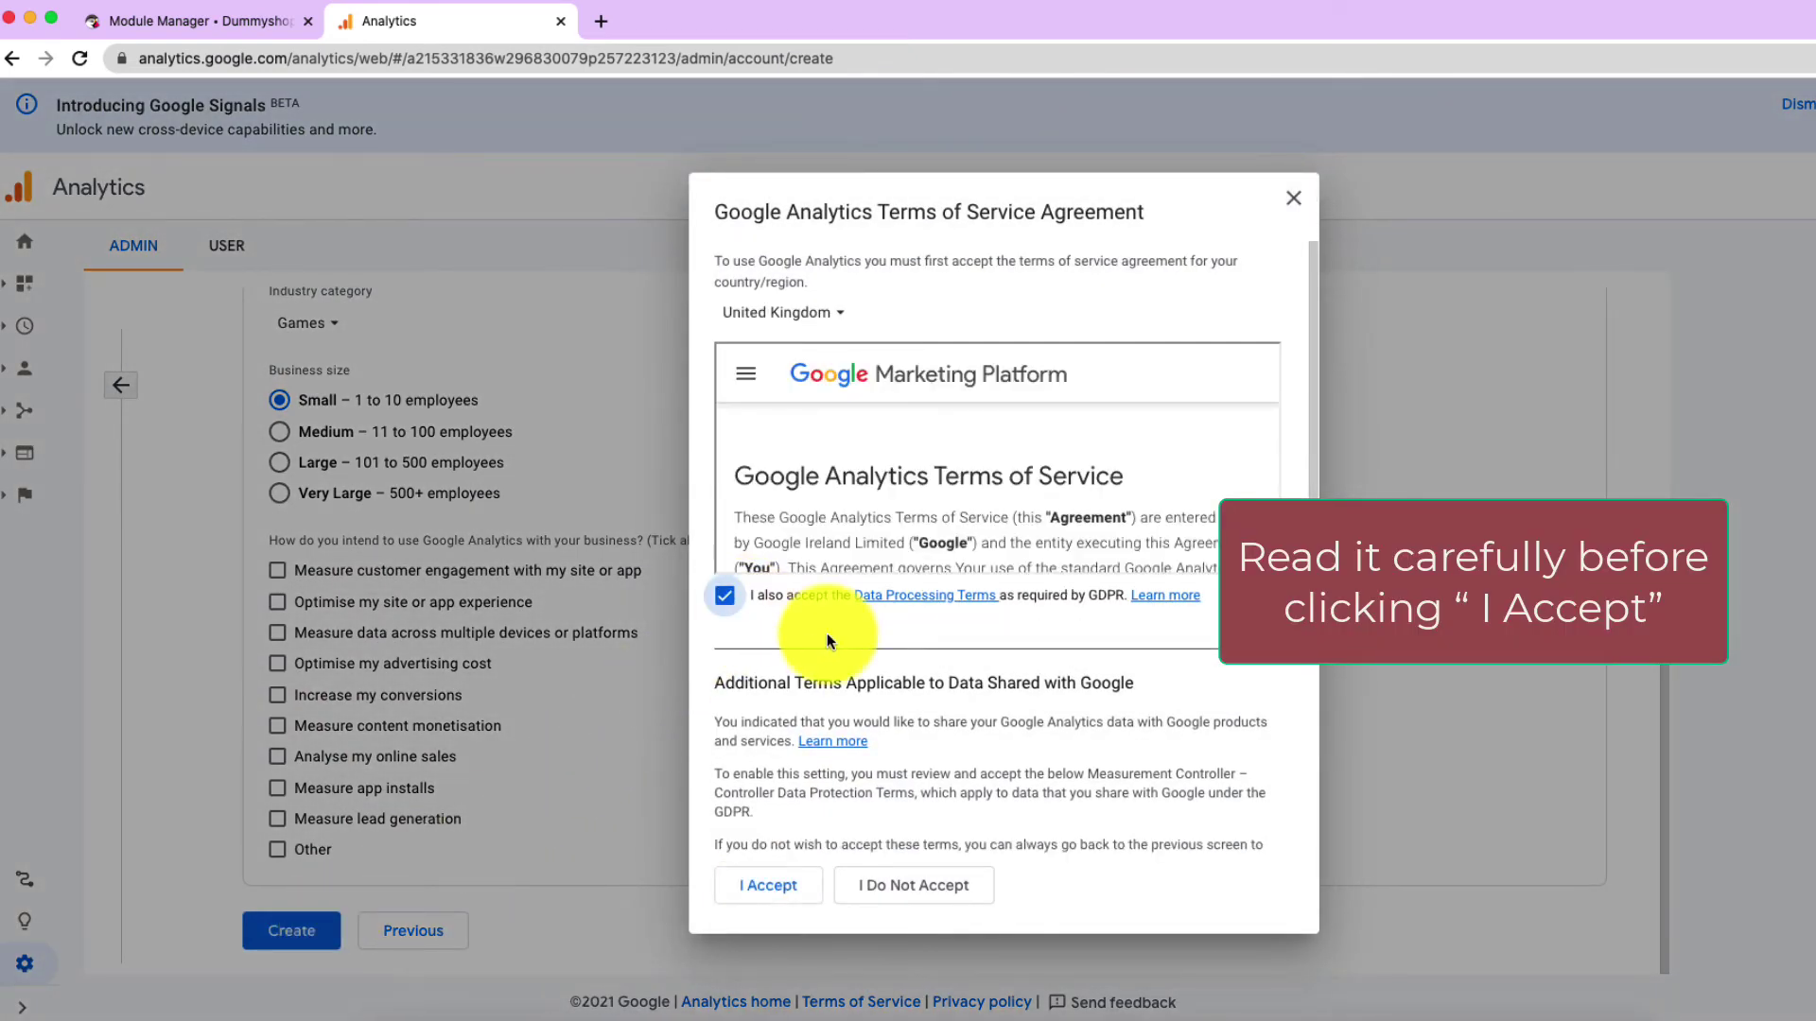
pyautogui.scroll(-3, 935, 761)
pyautogui.click(723, 815)
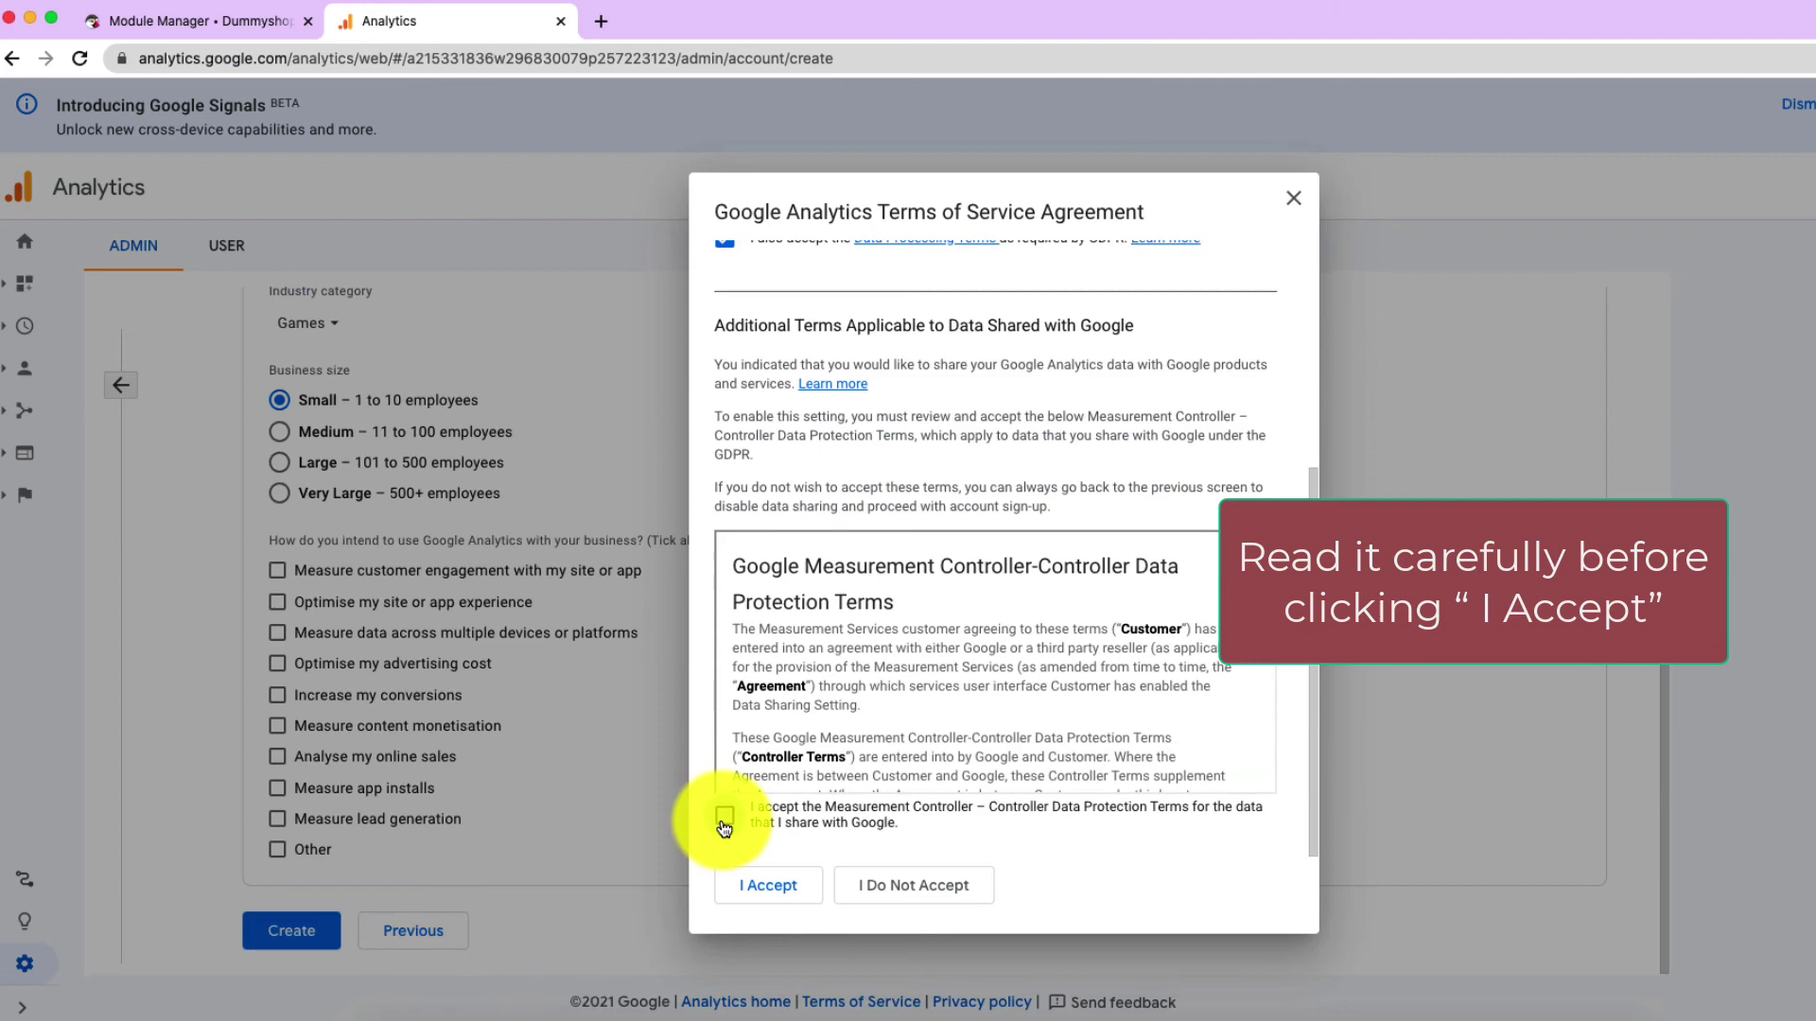
pyautogui.click(766, 888)
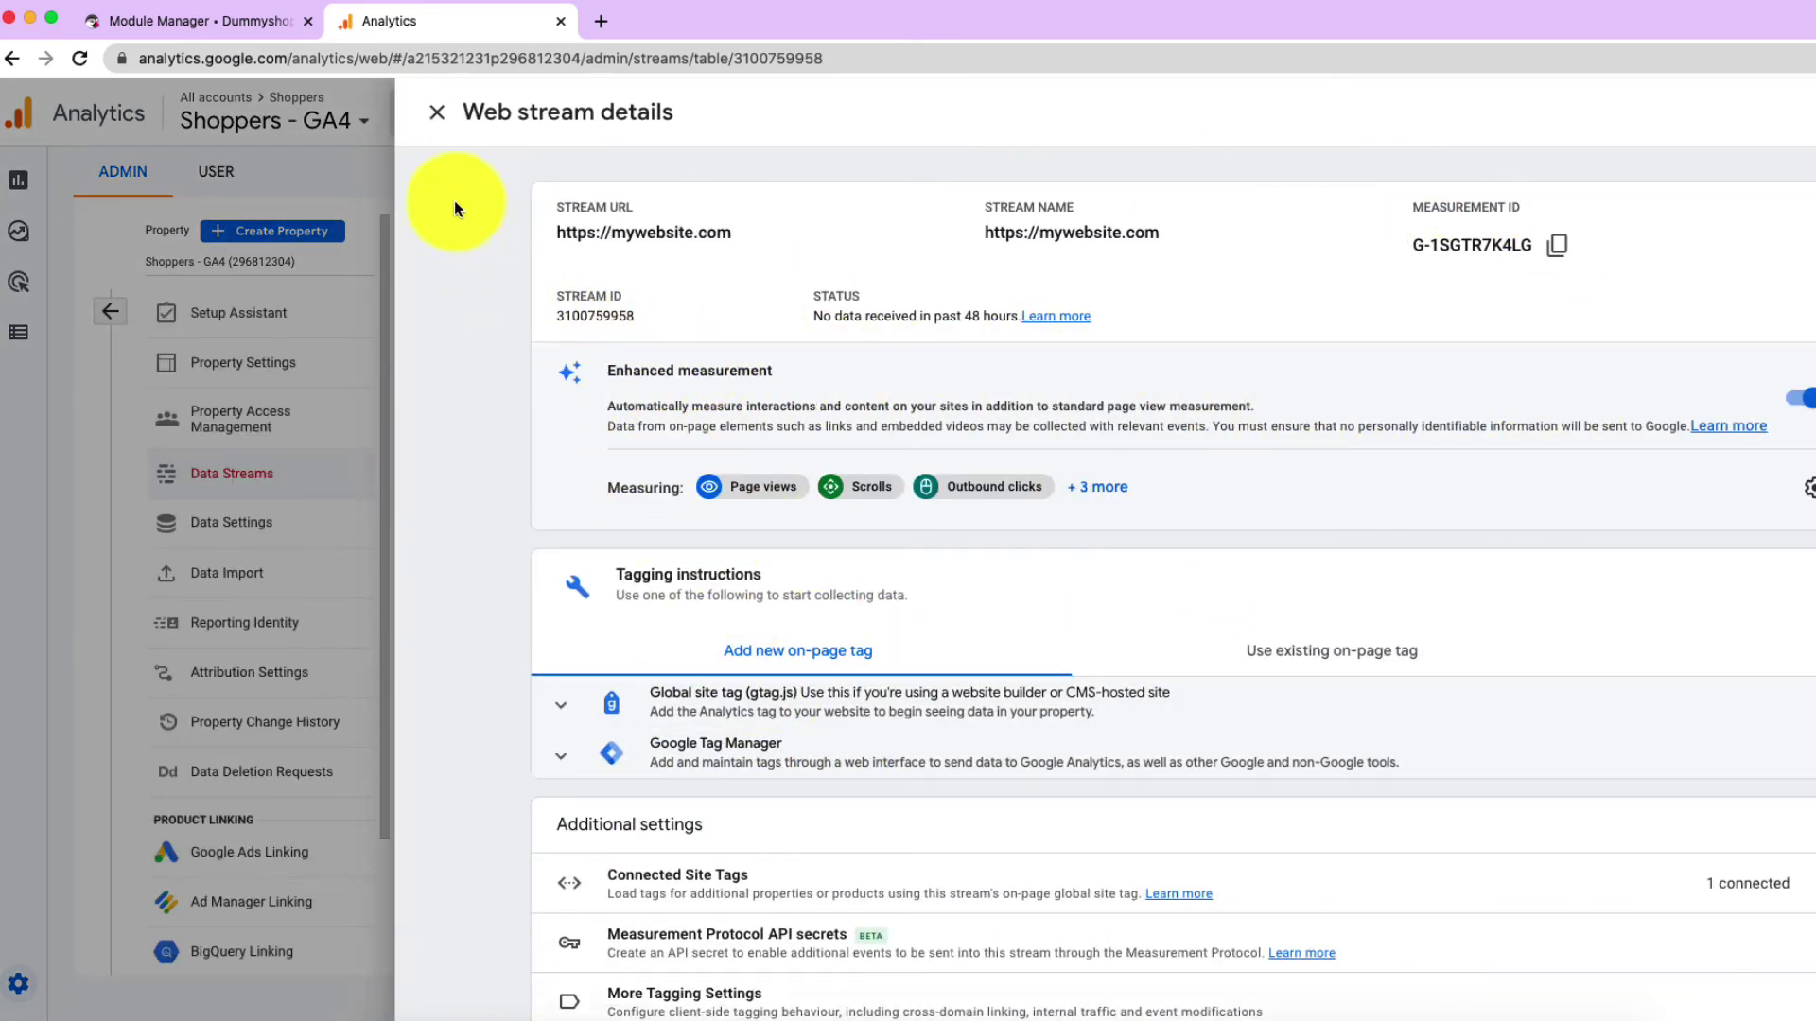
# Step: Leave the web stream details and select the Shoppers (UA-…) property in Admin
pyautogui.click(436, 113)
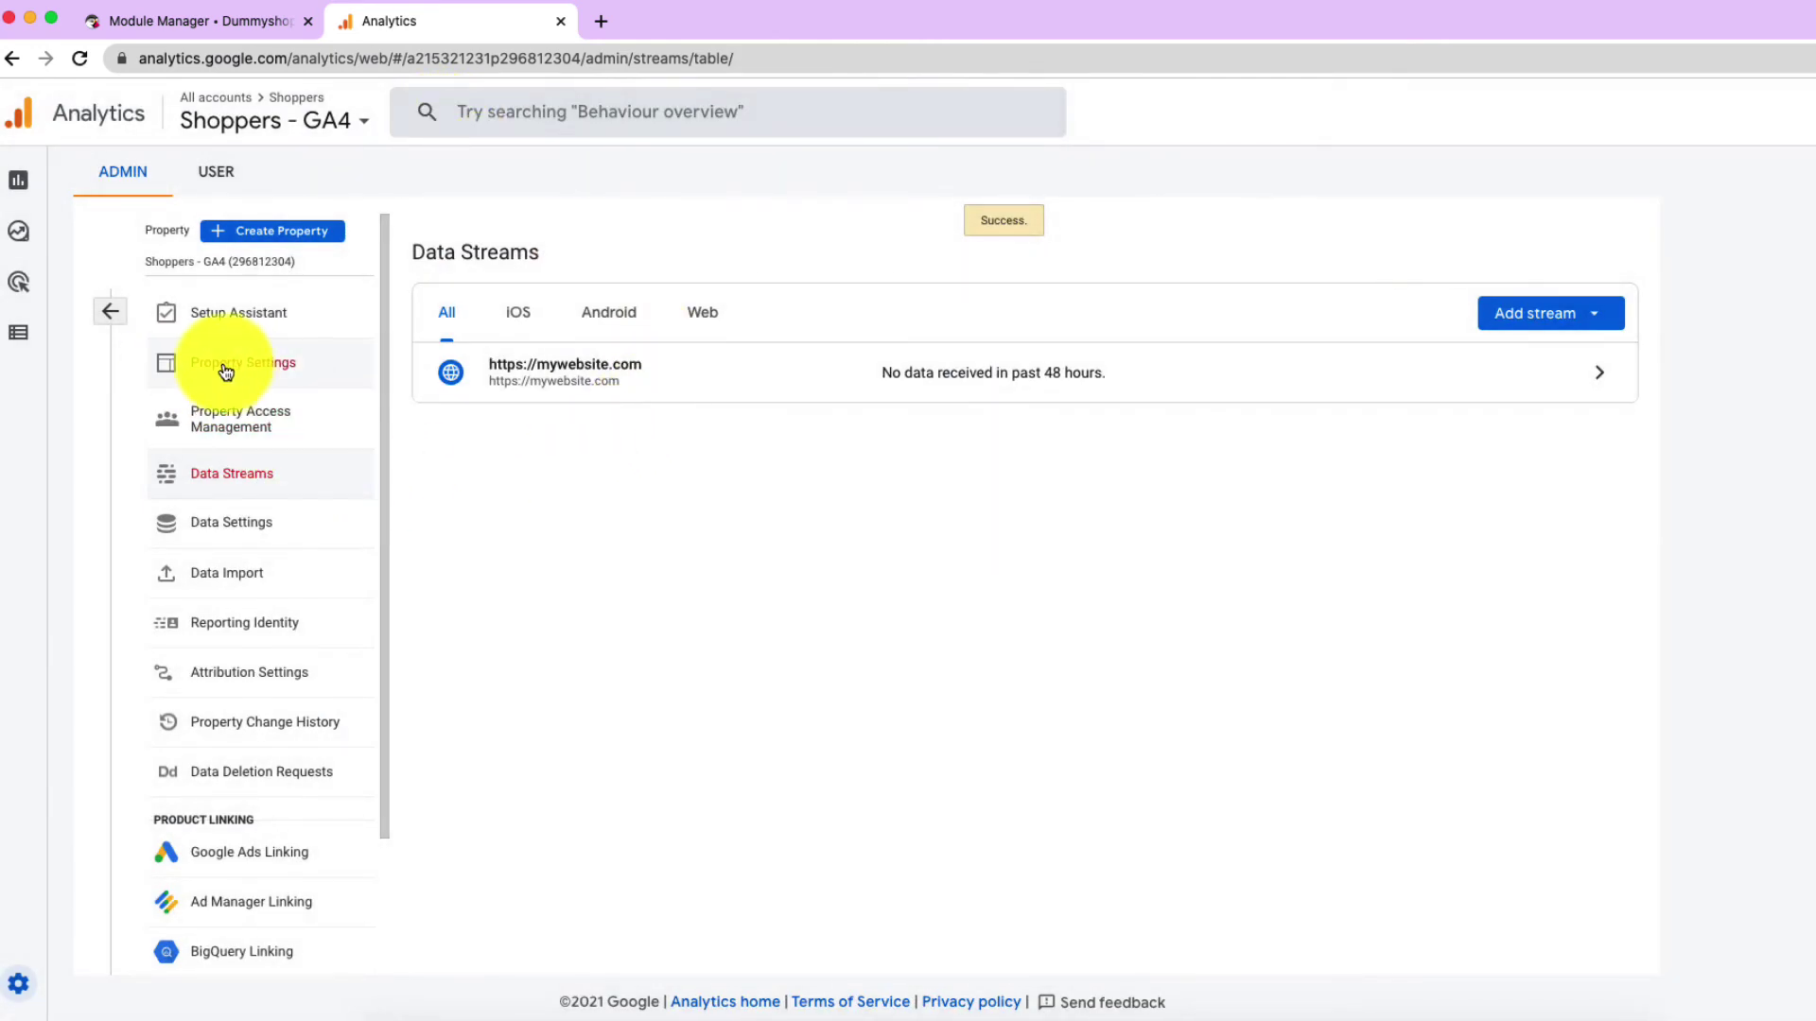
pyautogui.click(114, 311)
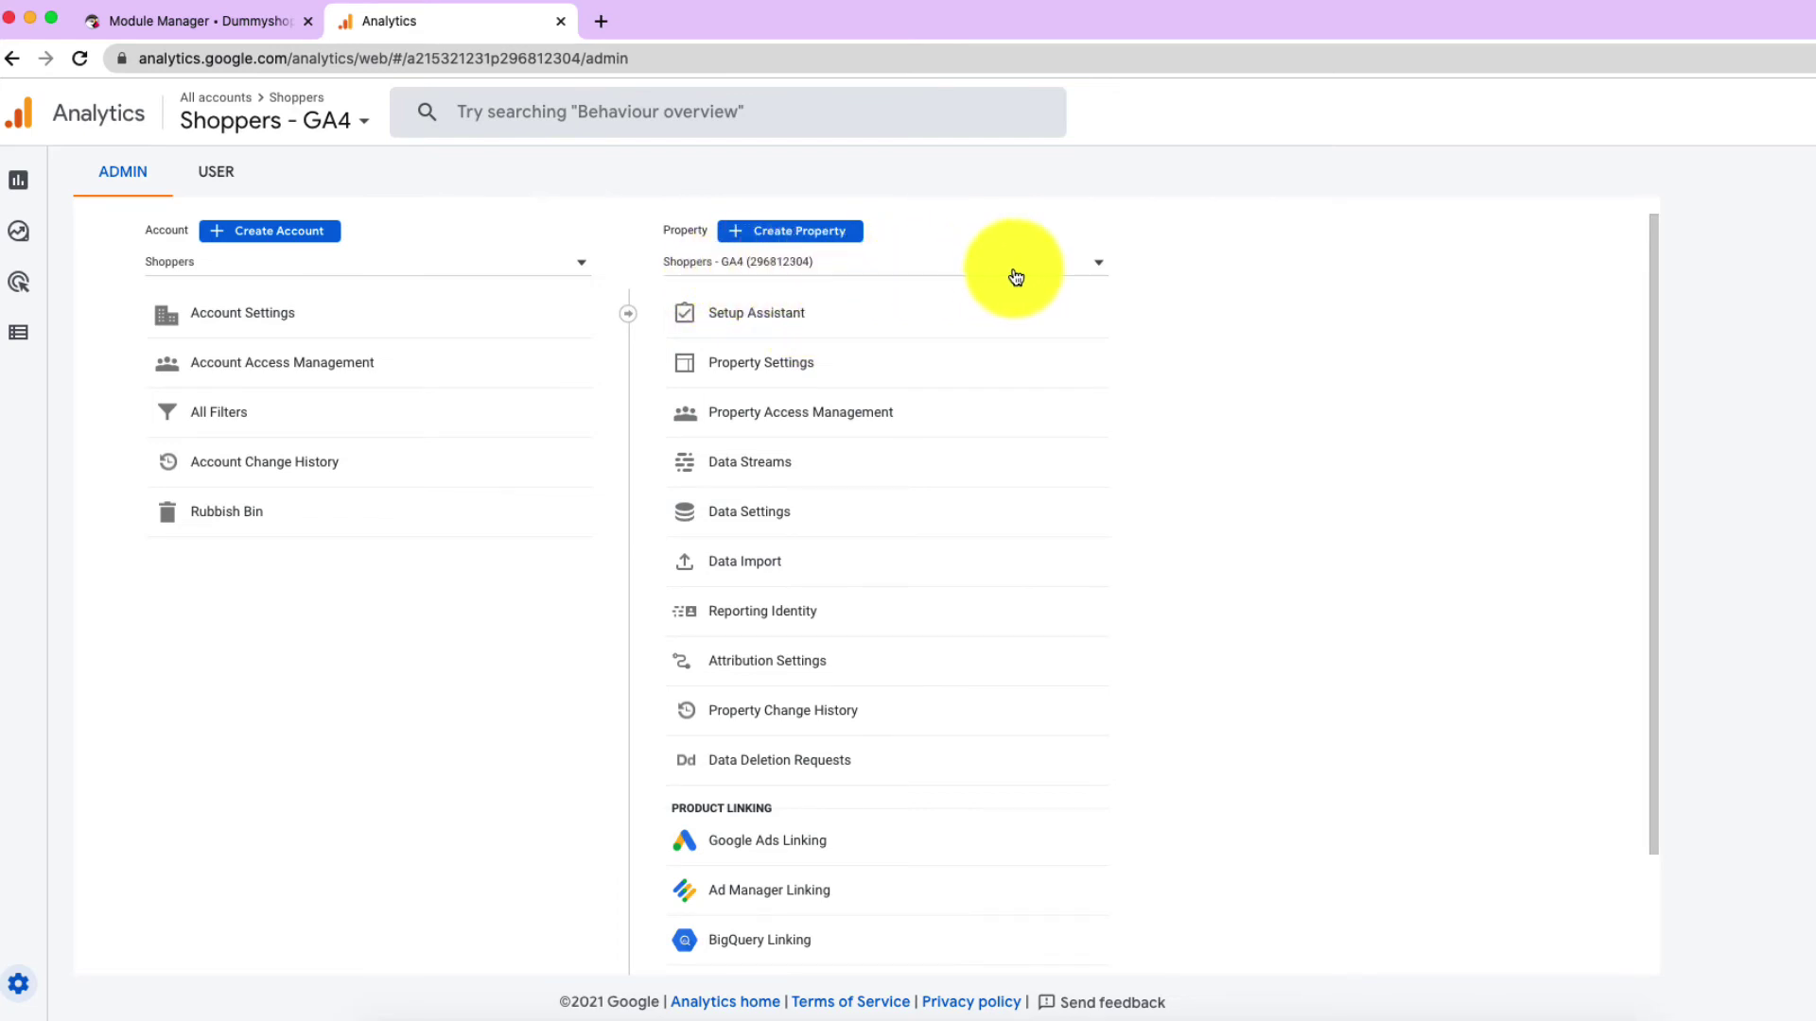
pyautogui.click(1100, 265)
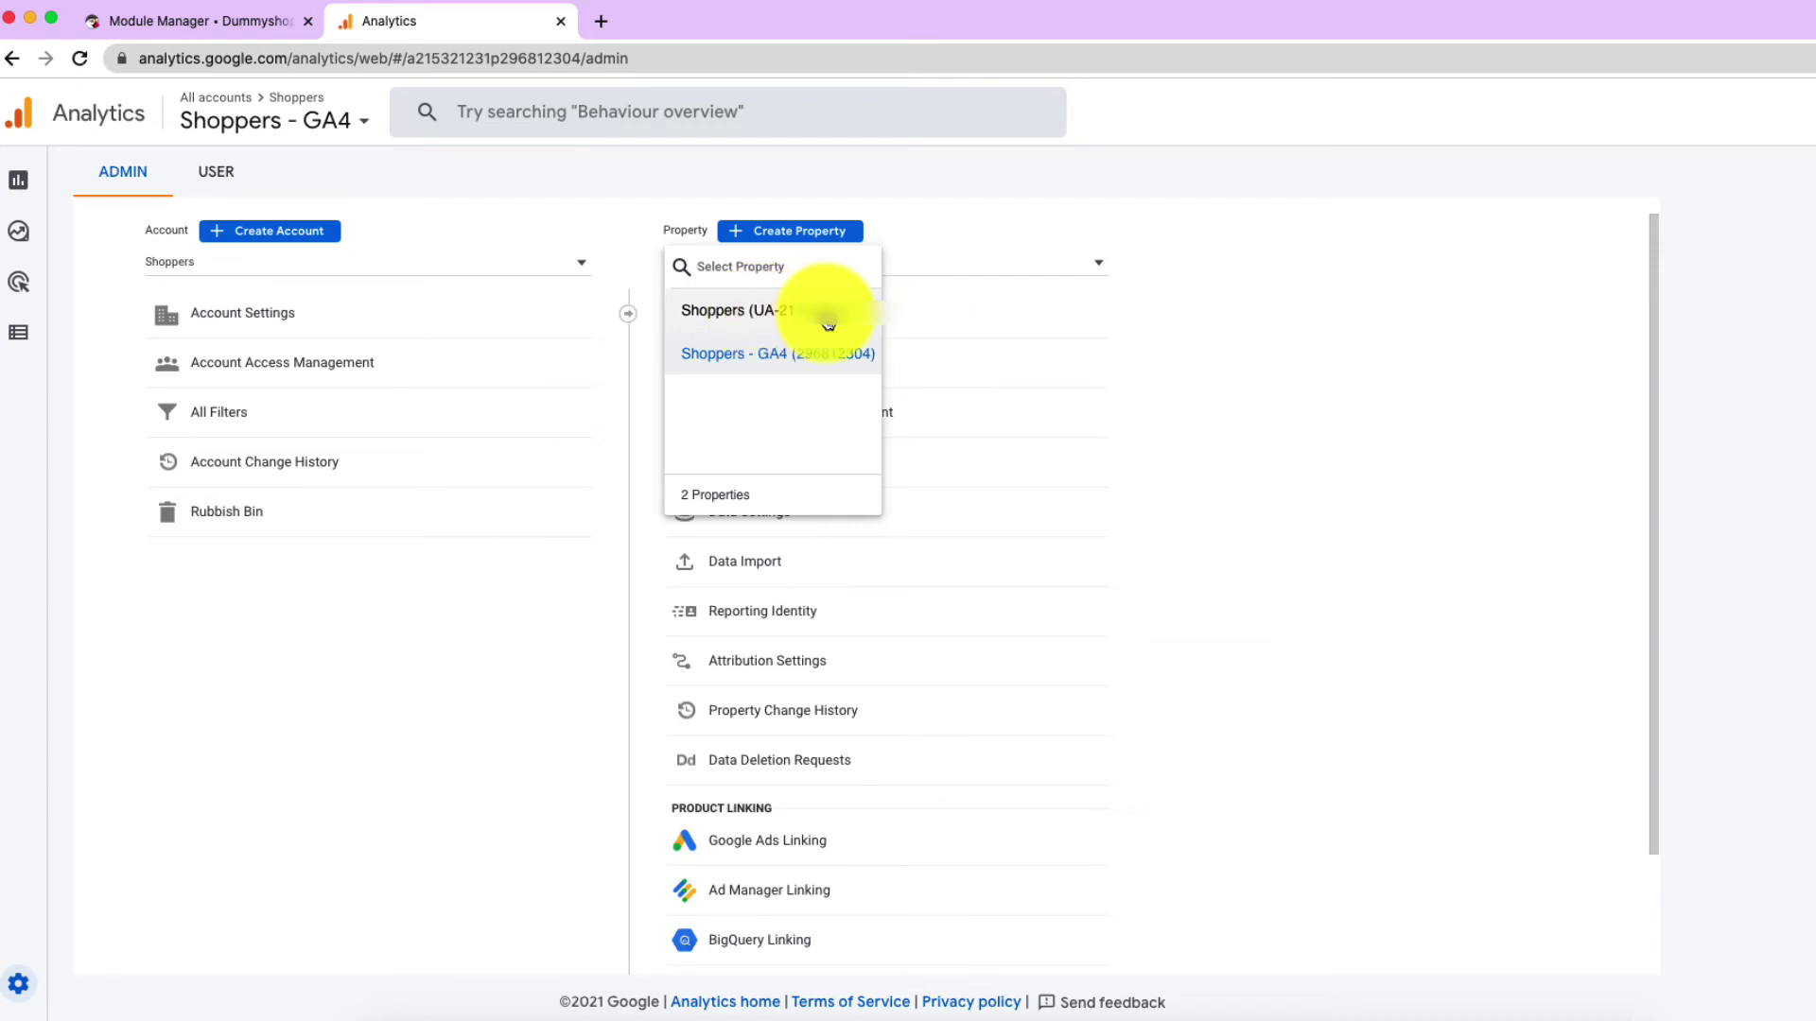
pyautogui.click(782, 316)
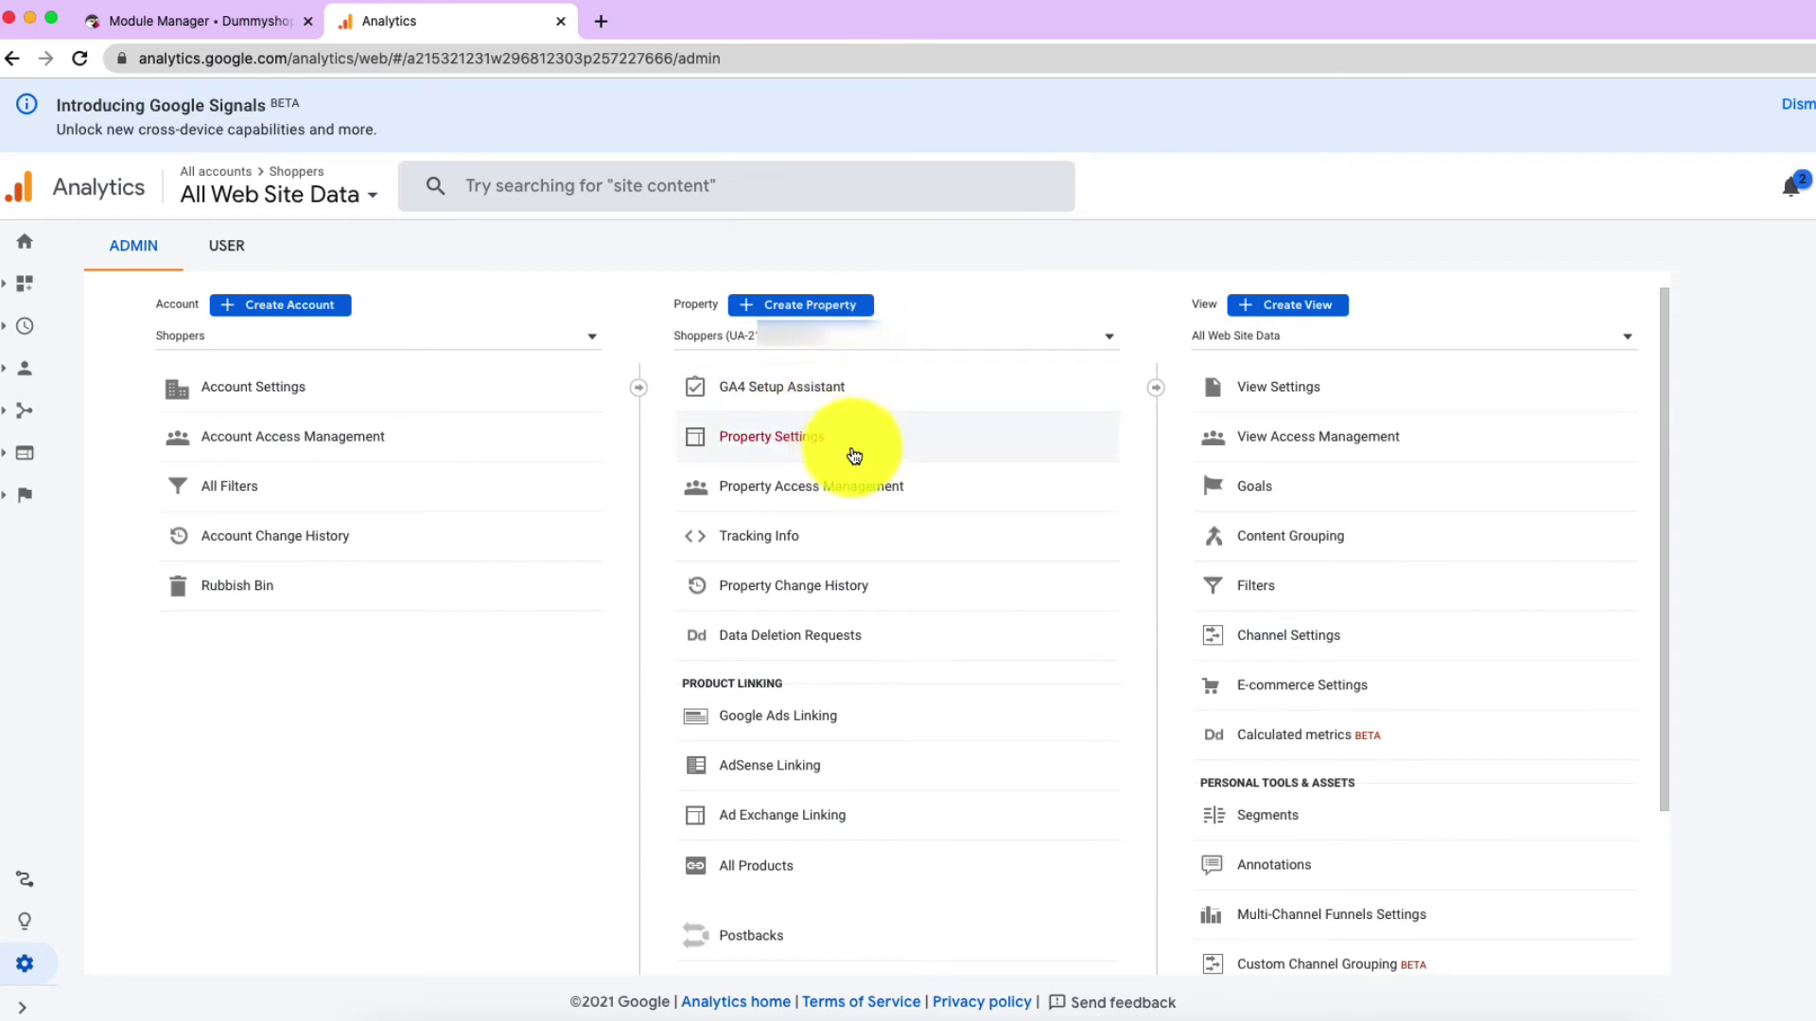
# Step: Copy the Shoppers UA tracking ID from Tracking Info > Tracking Code
pyautogui.click(756, 546)
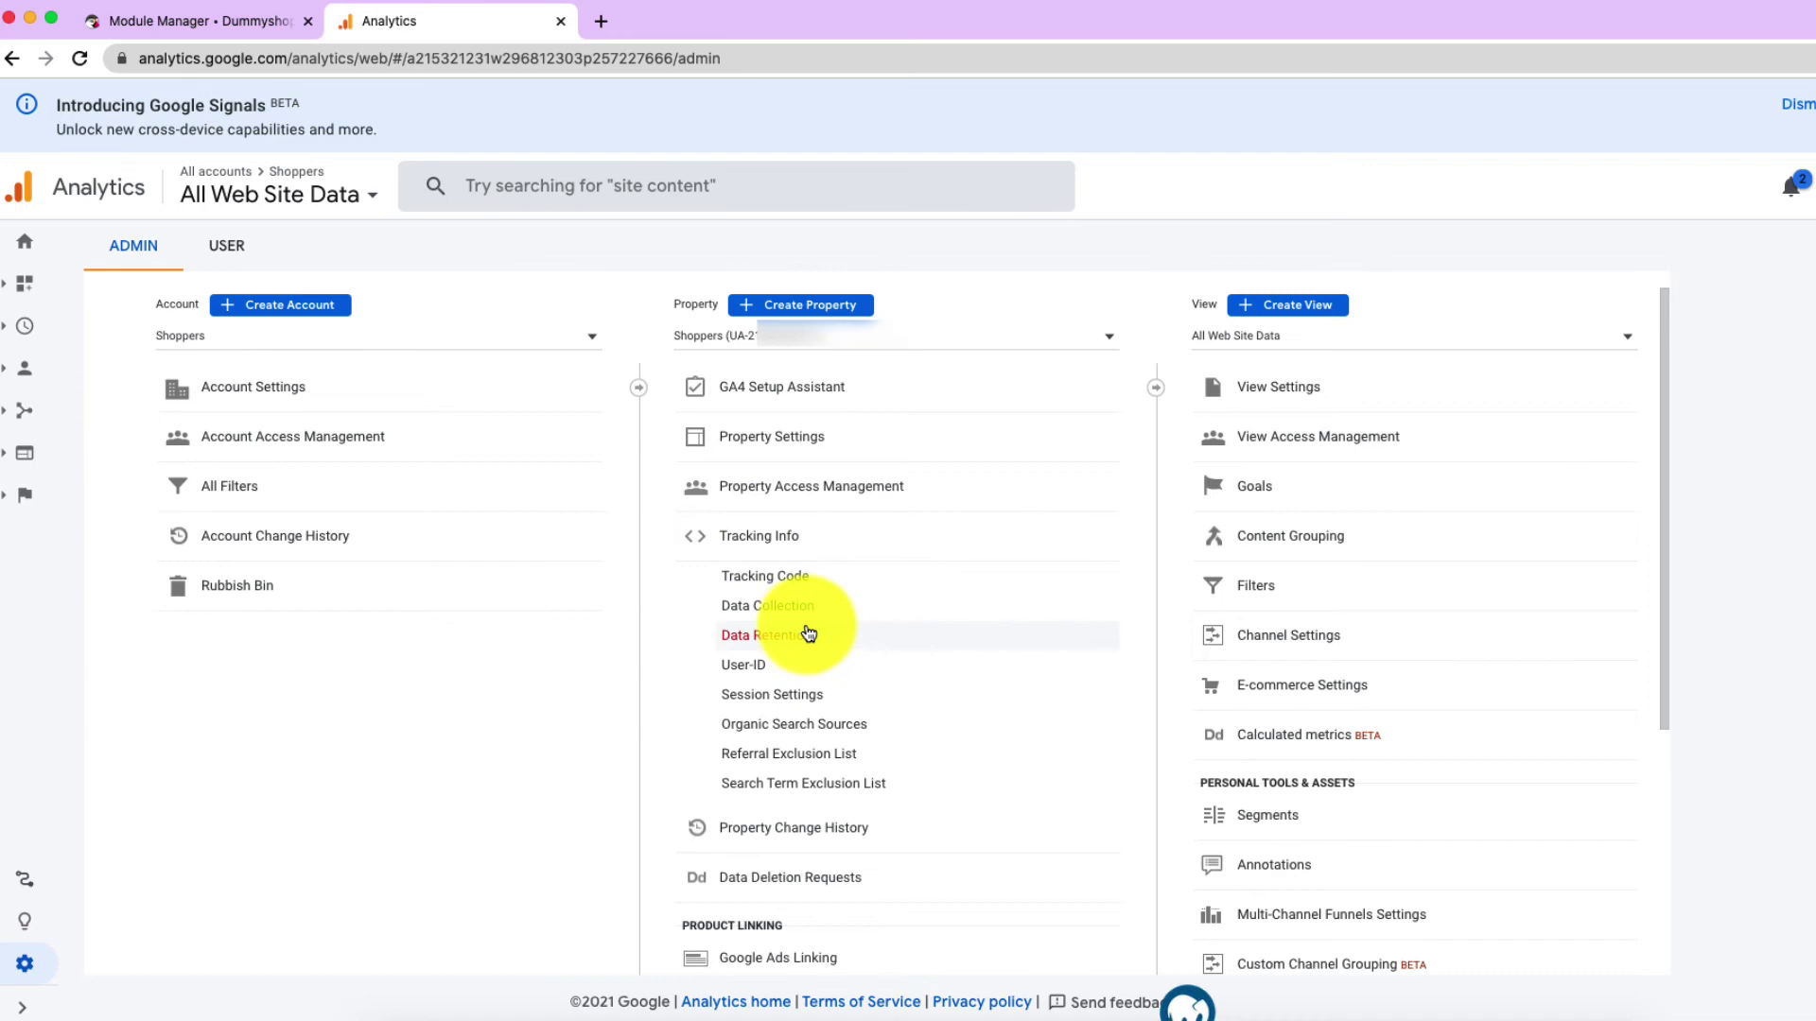
pyautogui.click(803, 582)
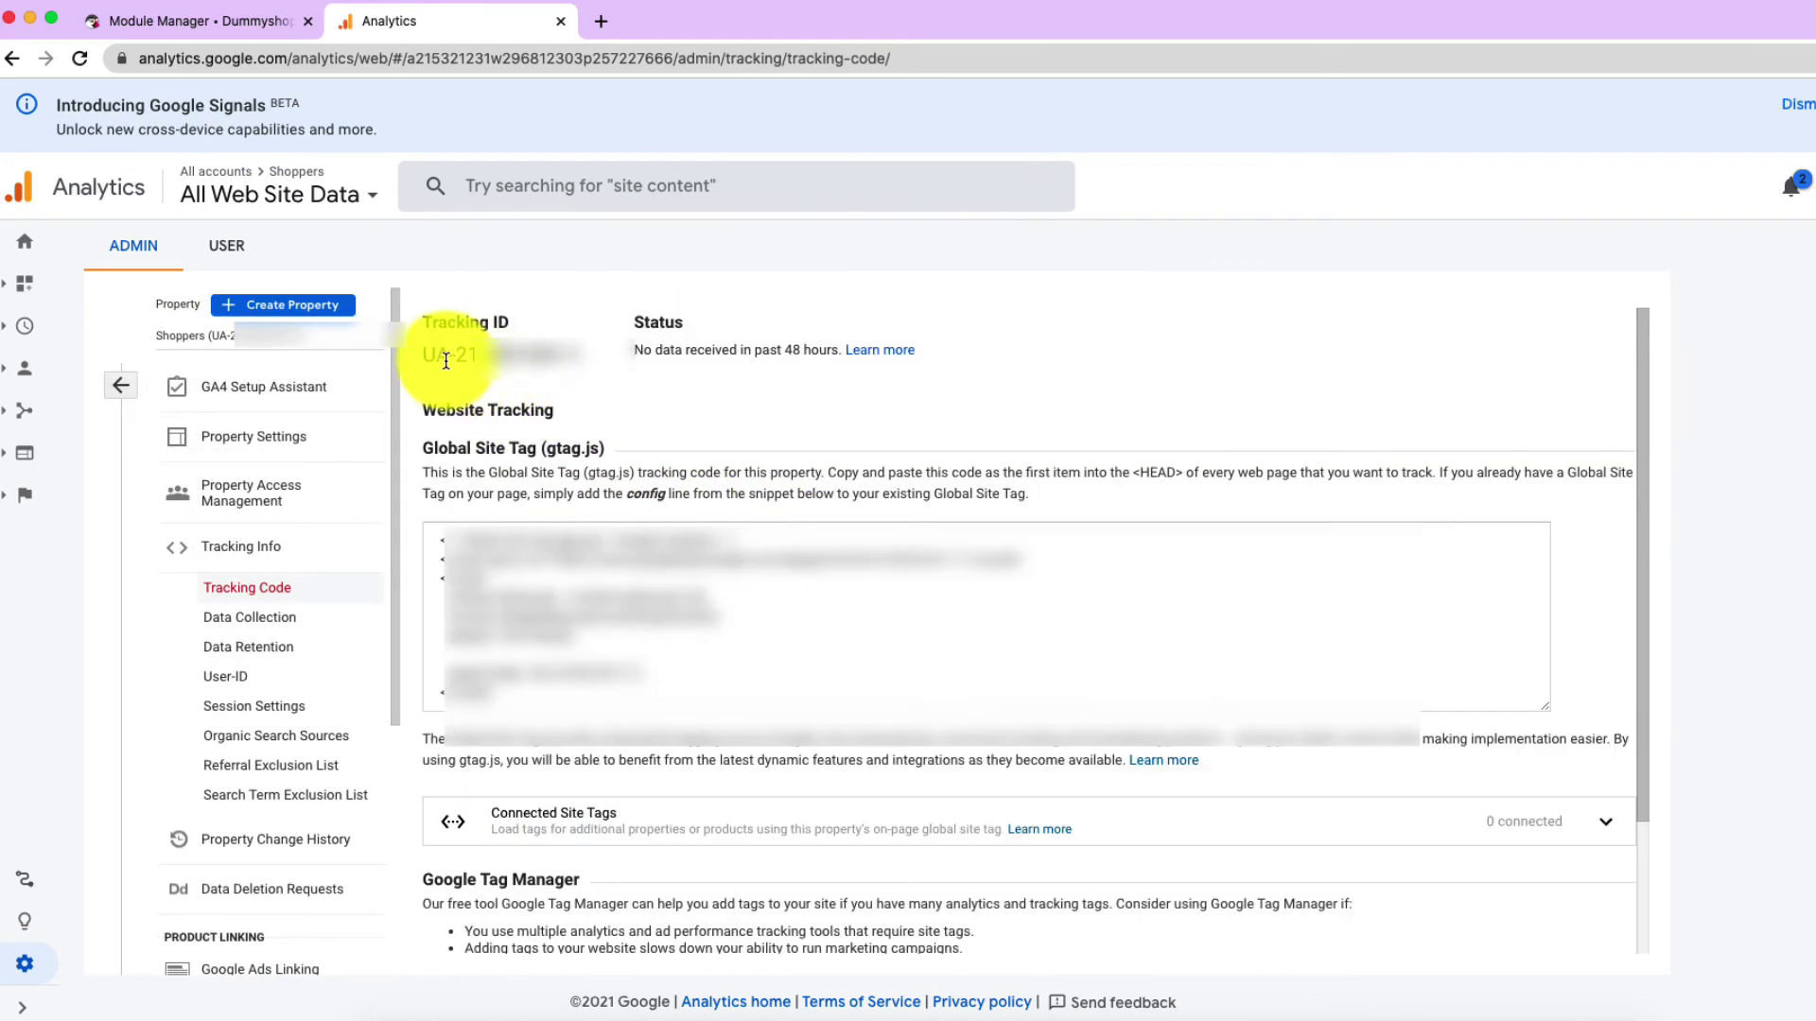
pyautogui.moveTo(427, 355); pyautogui.dragTo(568, 353)
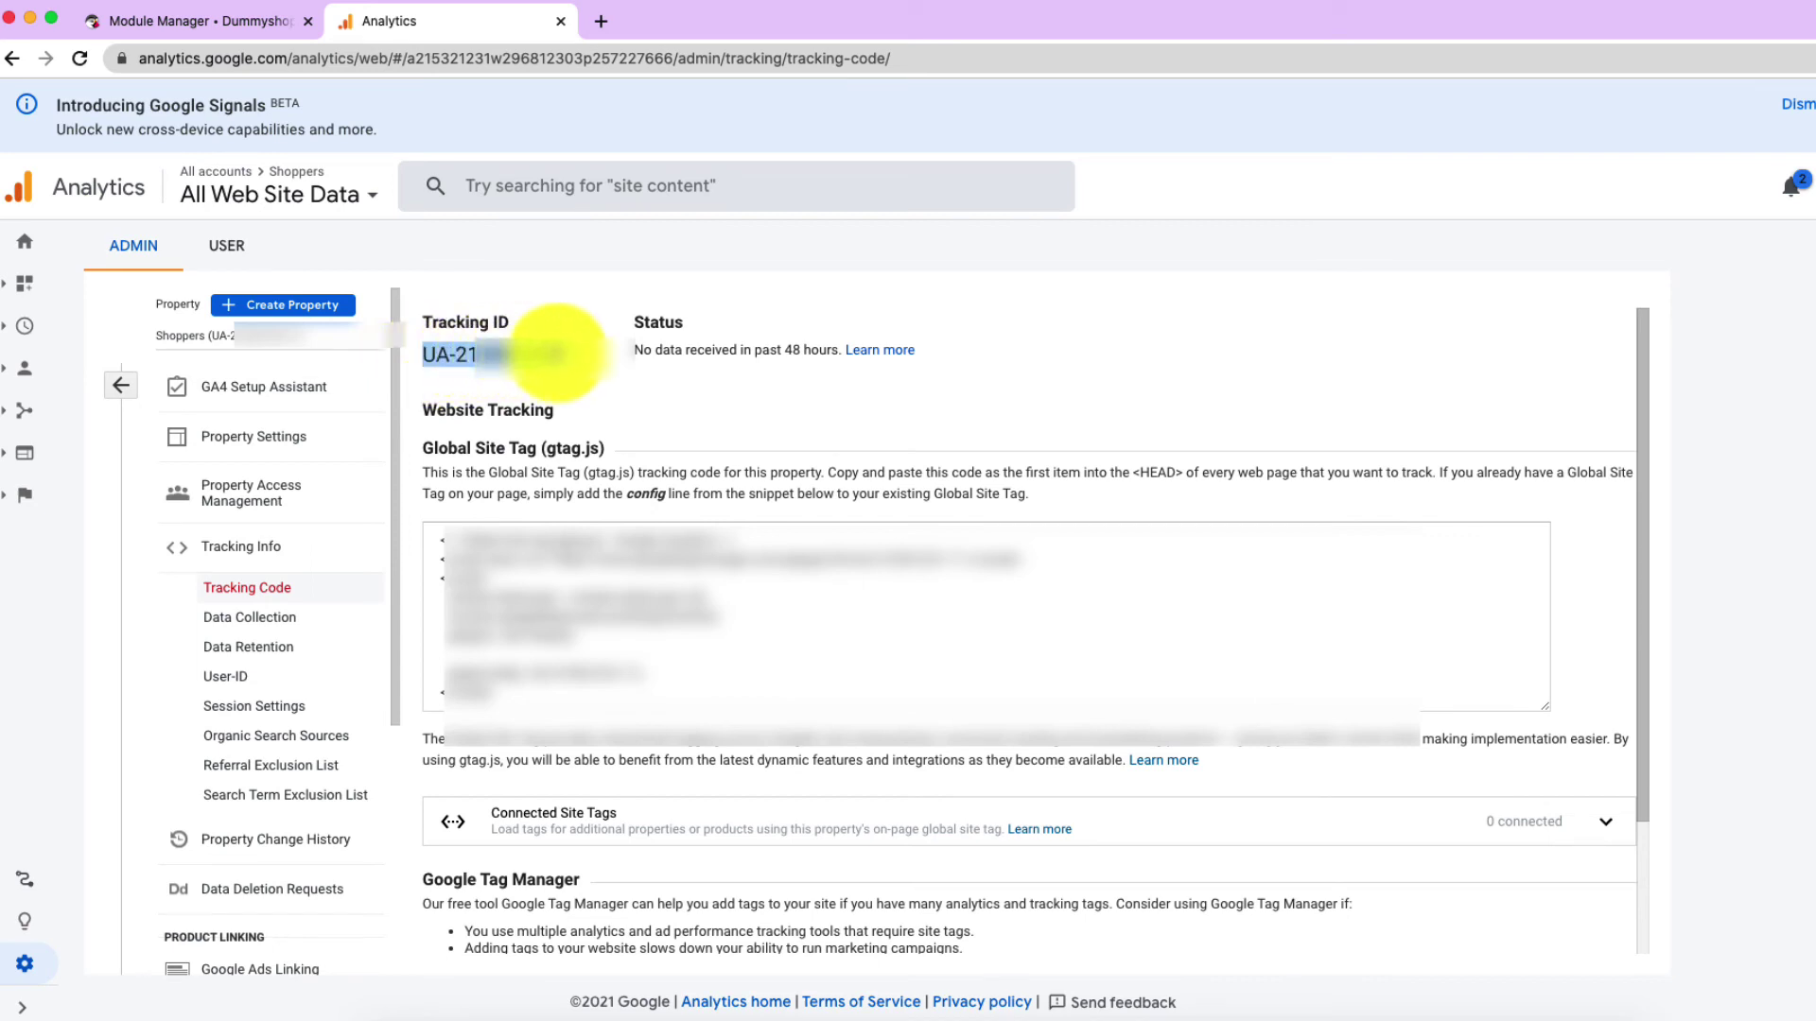
pyautogui.rightClick(539, 357)
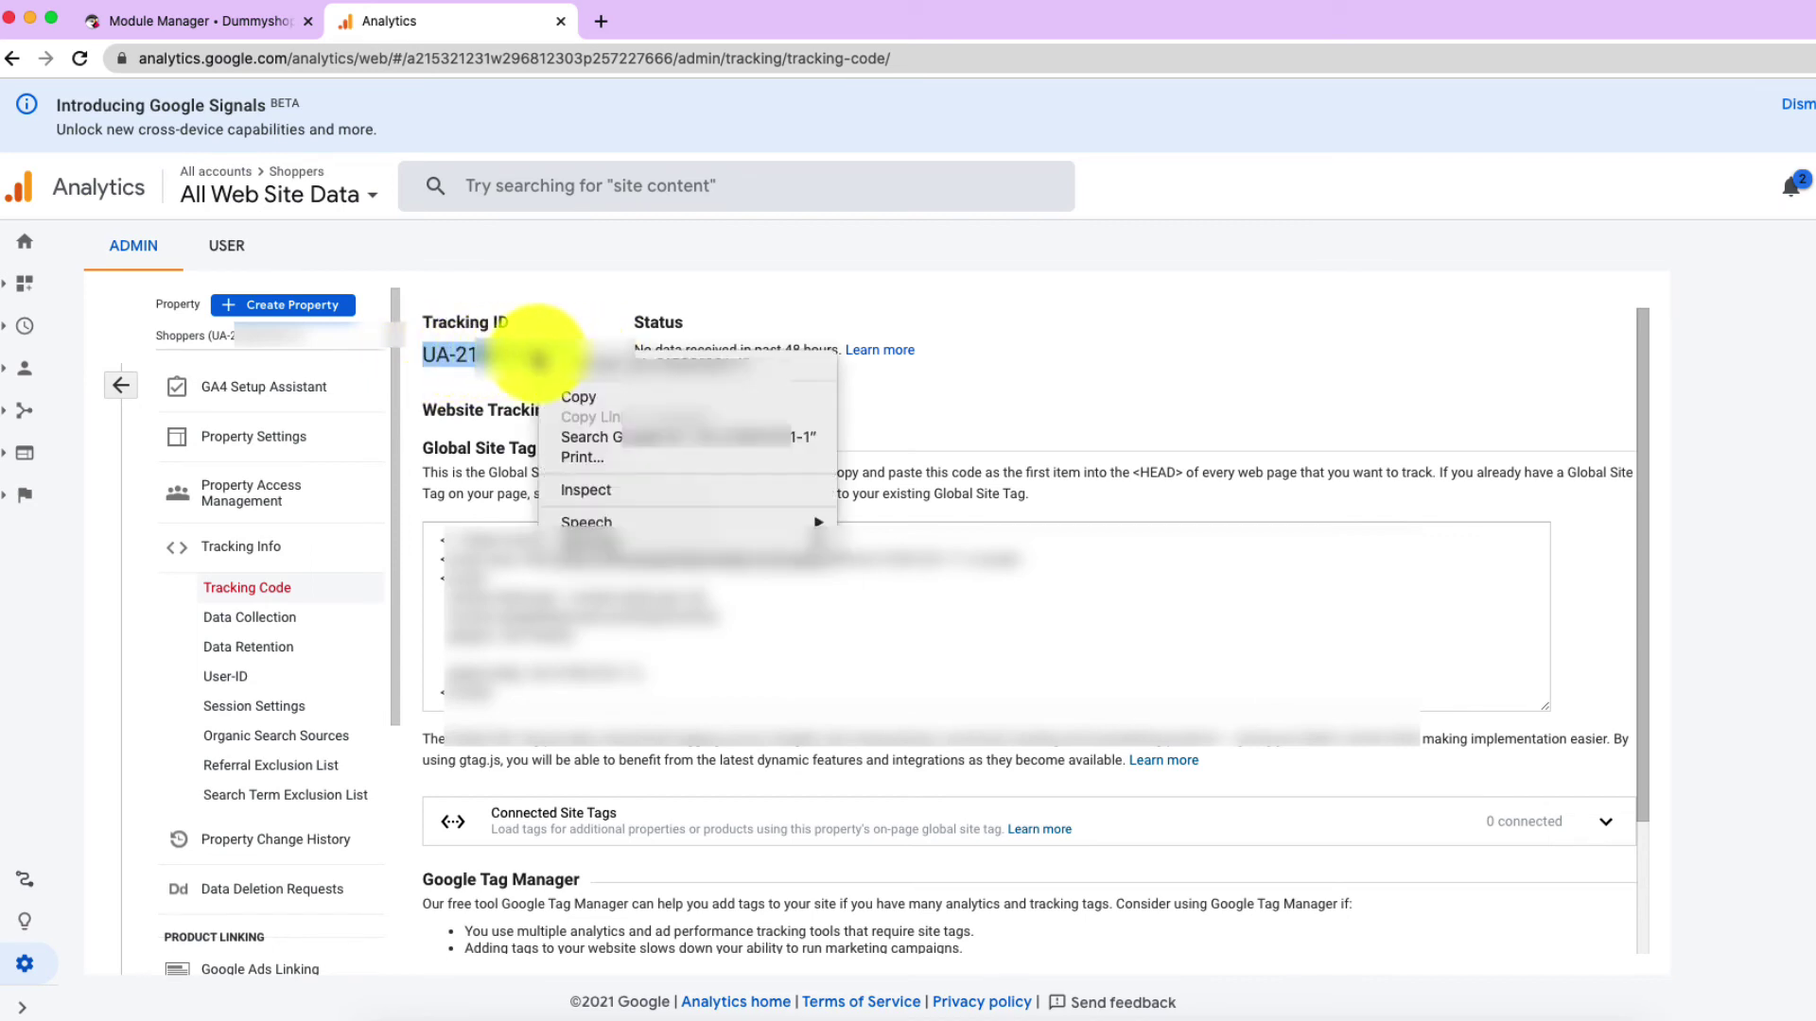
pyautogui.click(582, 399)
# Step: Paste the copied UA ID over the module's existing Google Analytics Tracking ID
pyautogui.click(235, 27)
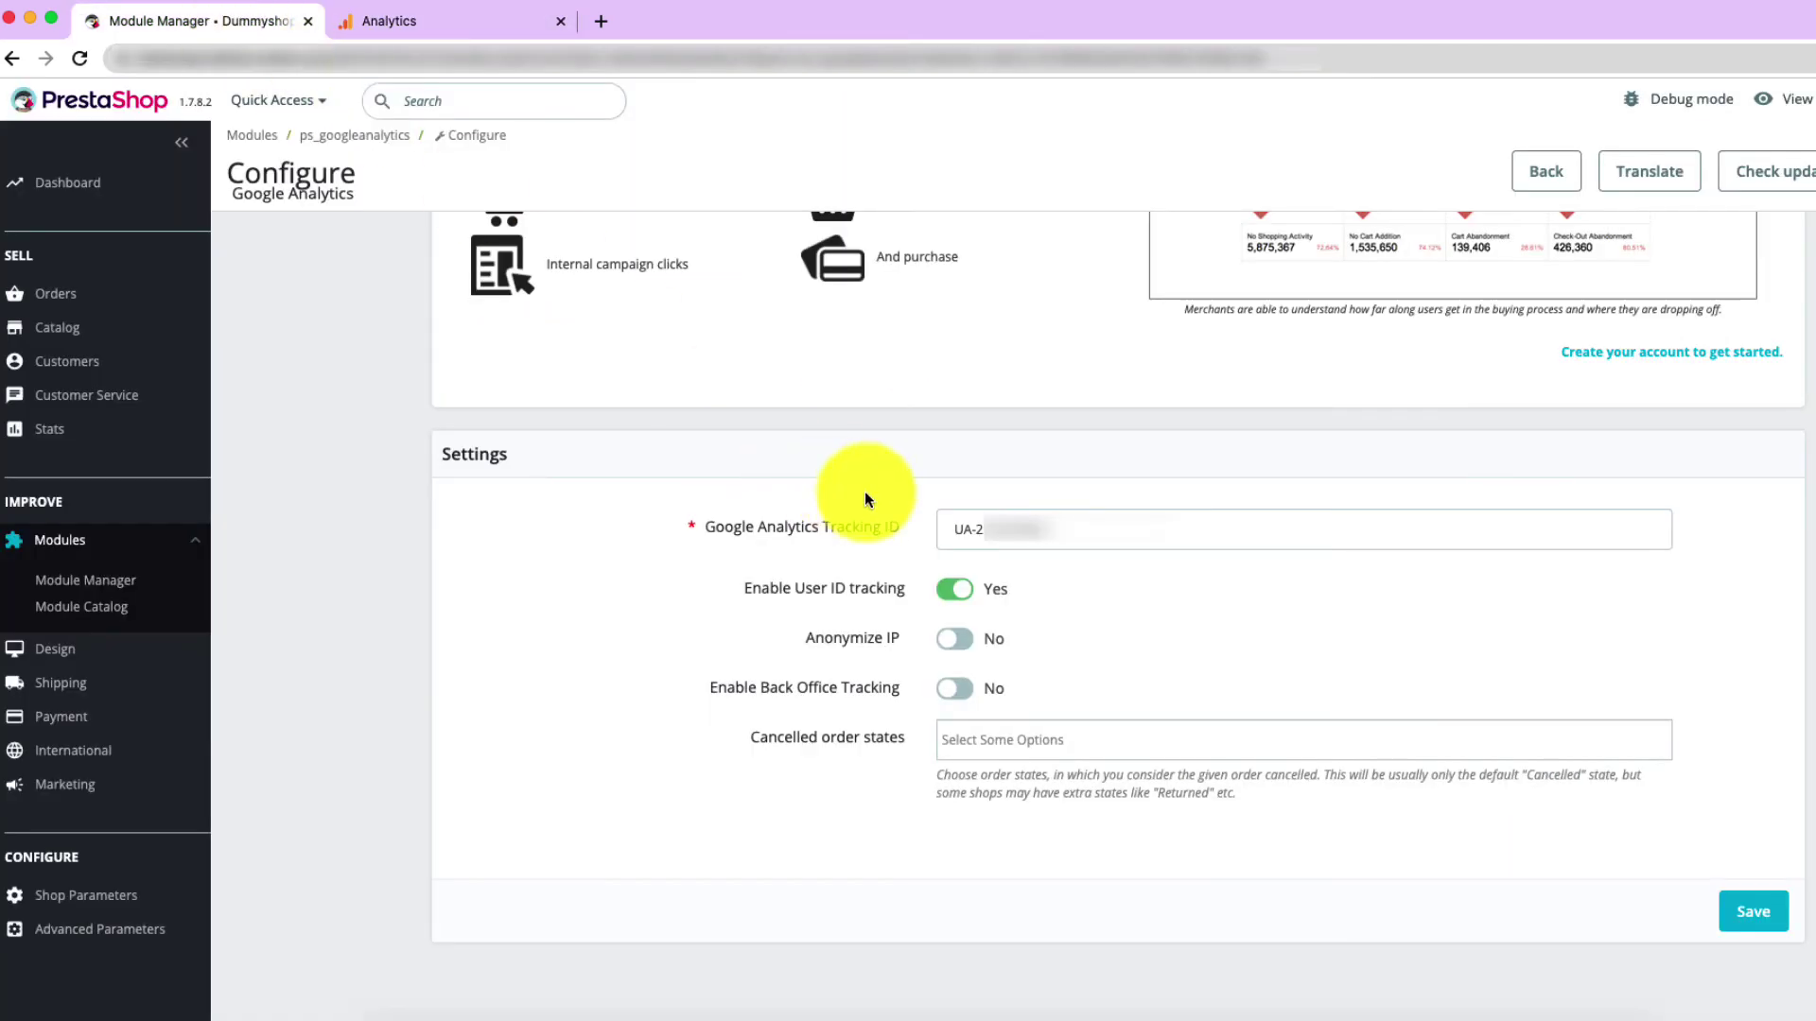
pyautogui.click(1093, 526)
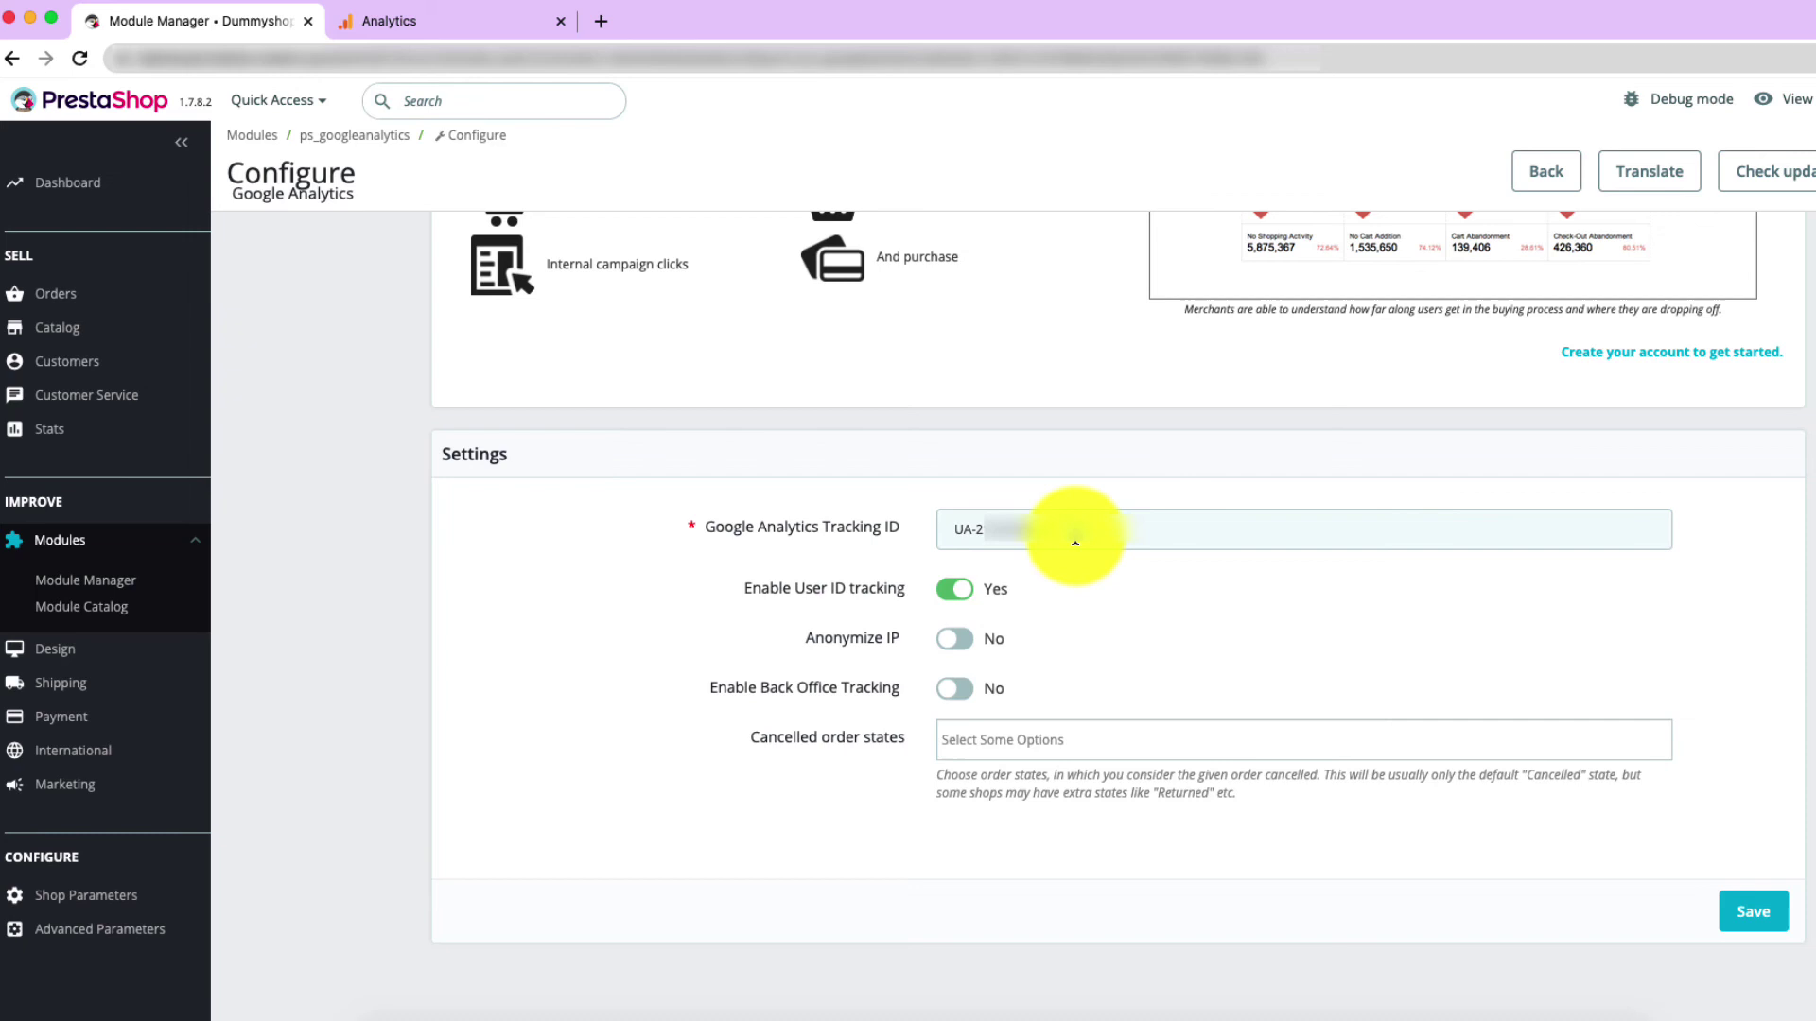
pyautogui.moveTo(1067, 528); pyautogui.dragTo(982, 534)
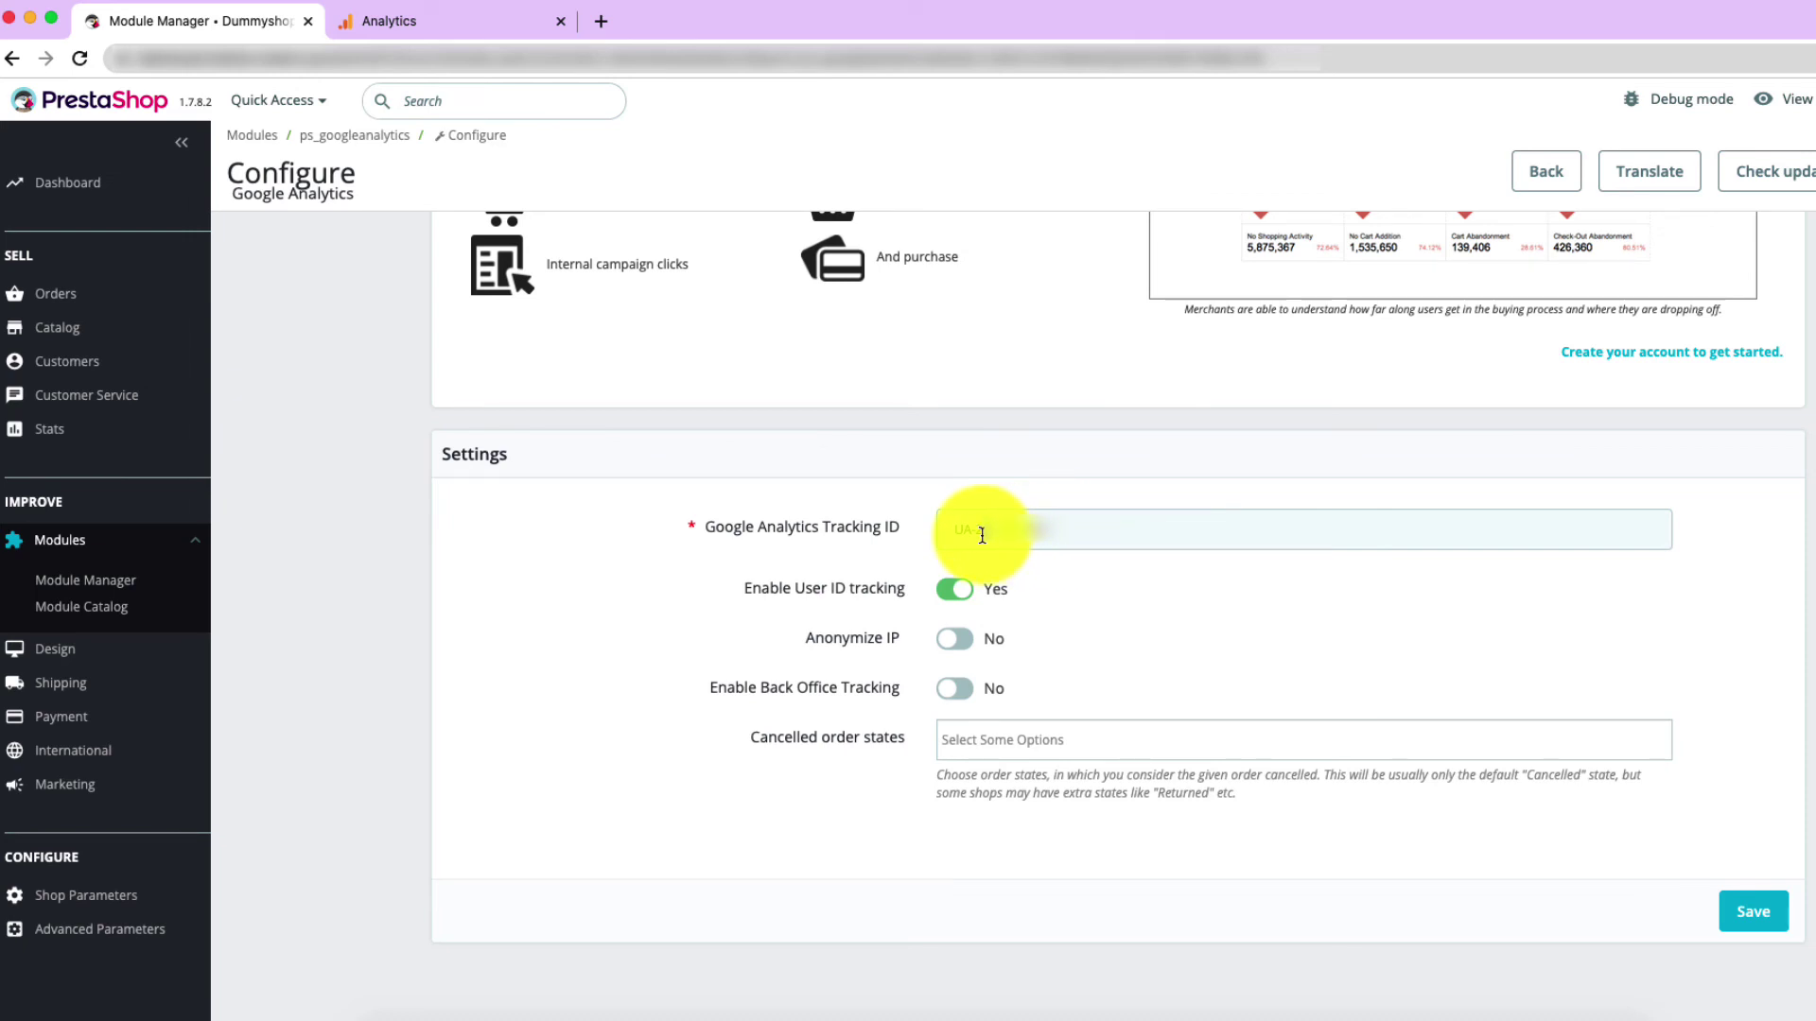
pyautogui.hotkey('ctrl', 'v')
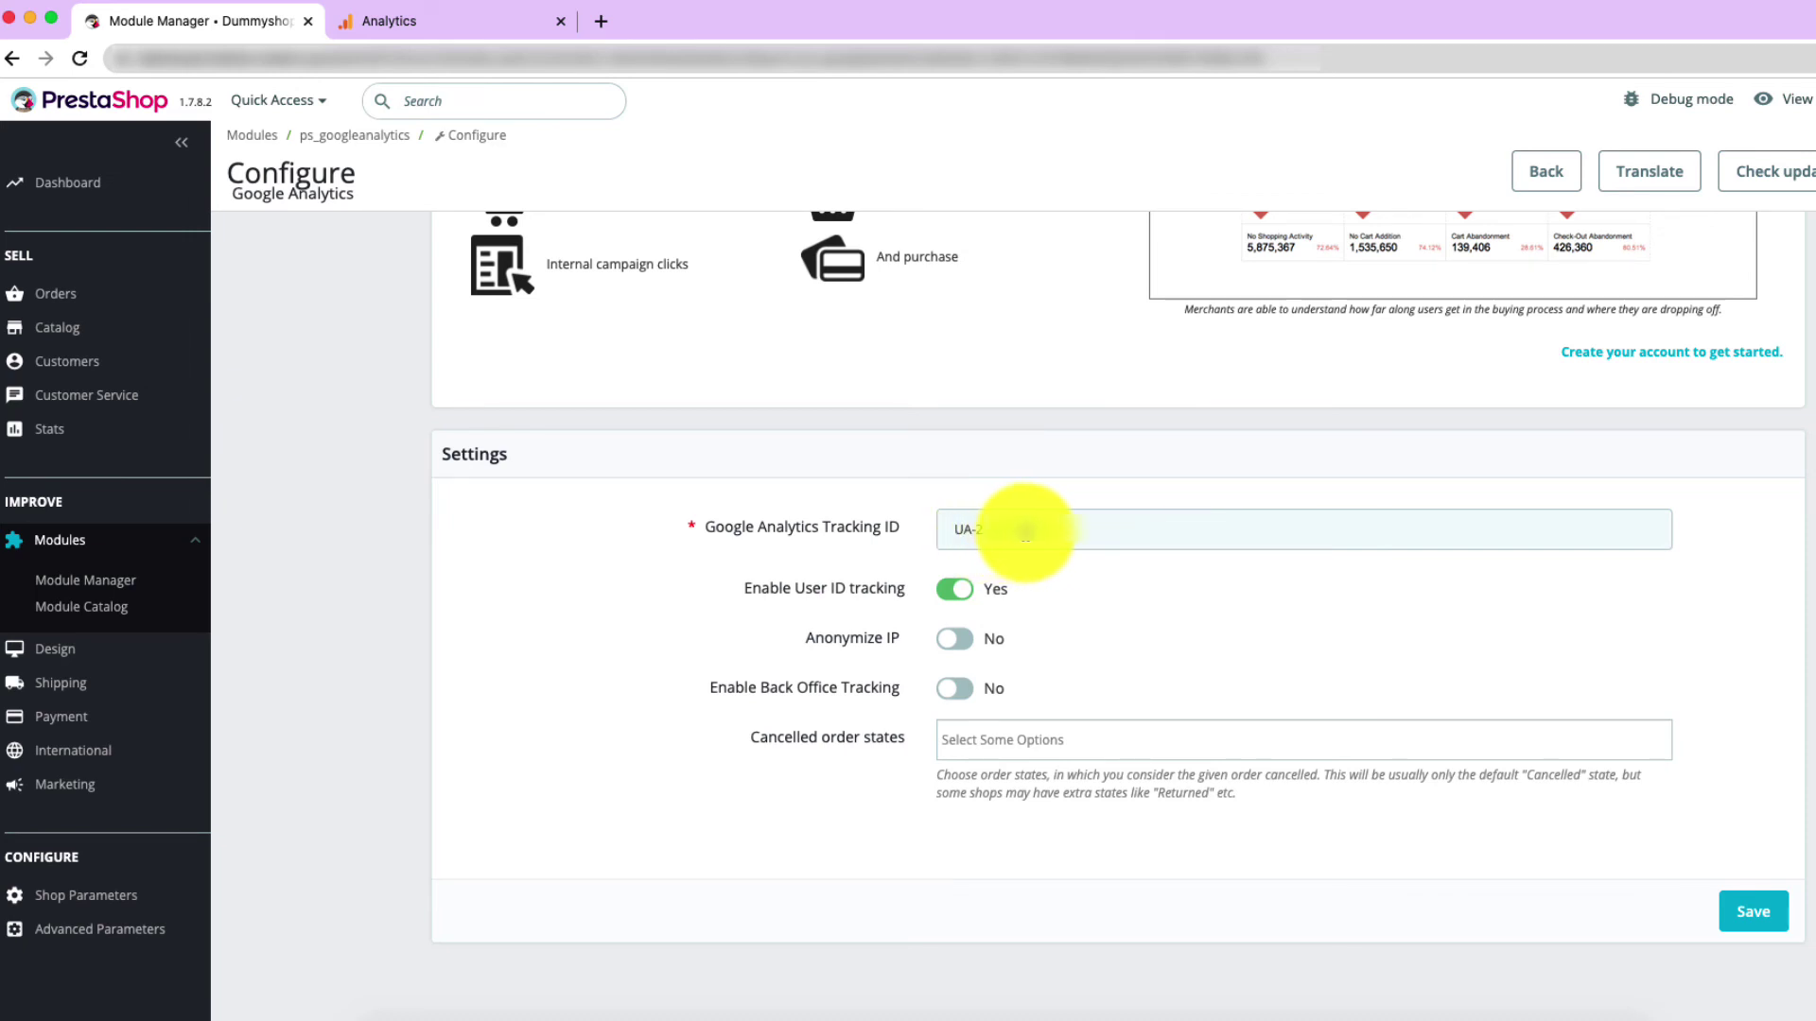
pyautogui.moveTo(1020, 531); pyautogui.dragTo(1002, 530)
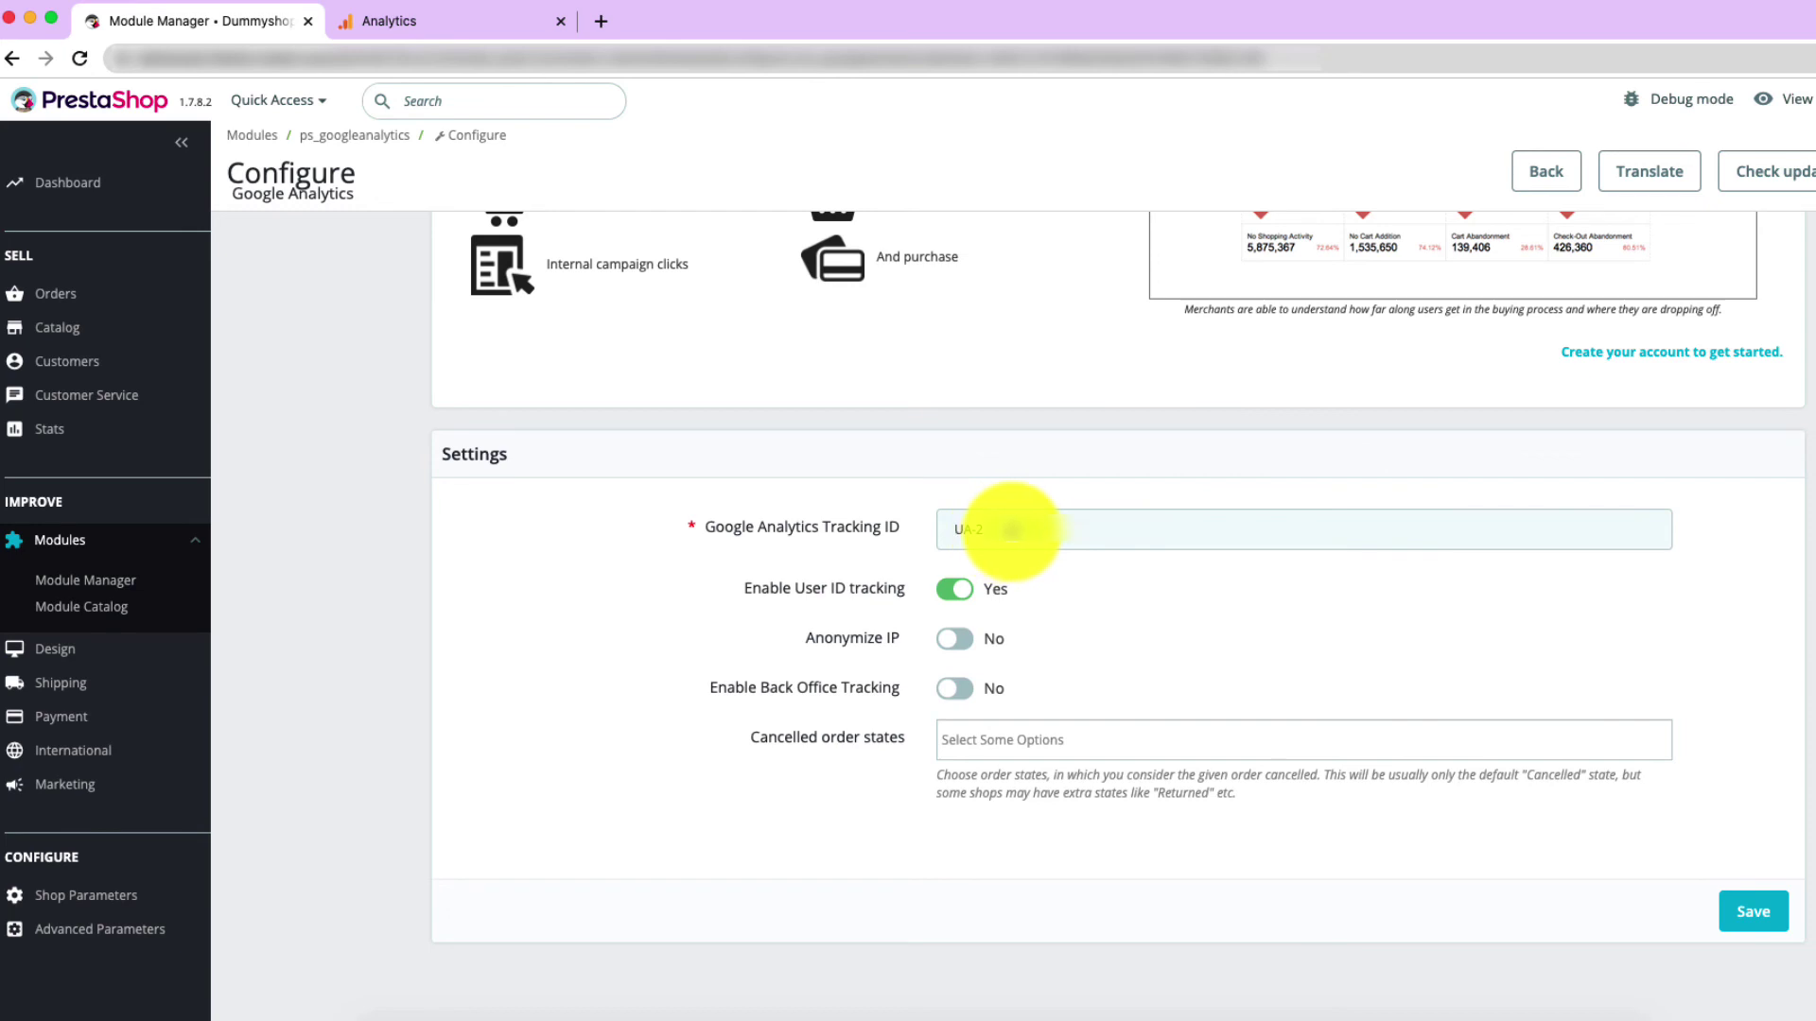
pyautogui.press('super+l')
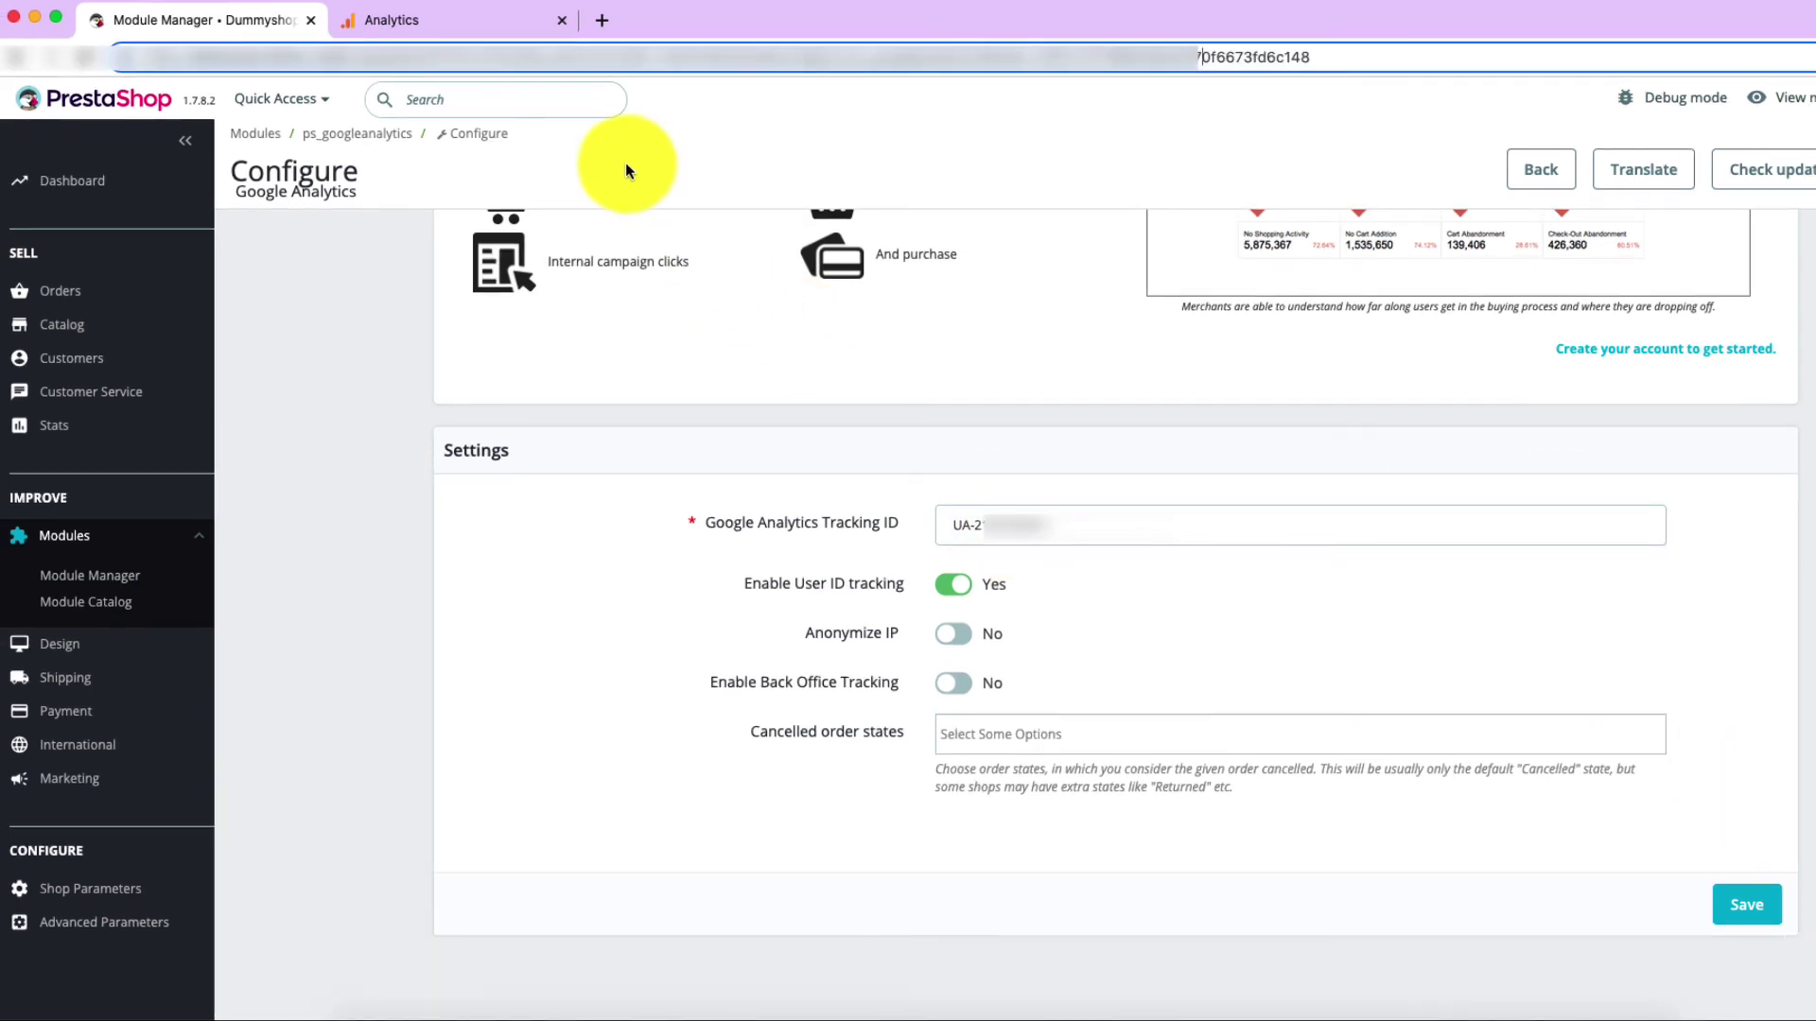
# Step: View the Real-time Overview report showing one active desktop user on /en/
pyautogui.click(465, 19)
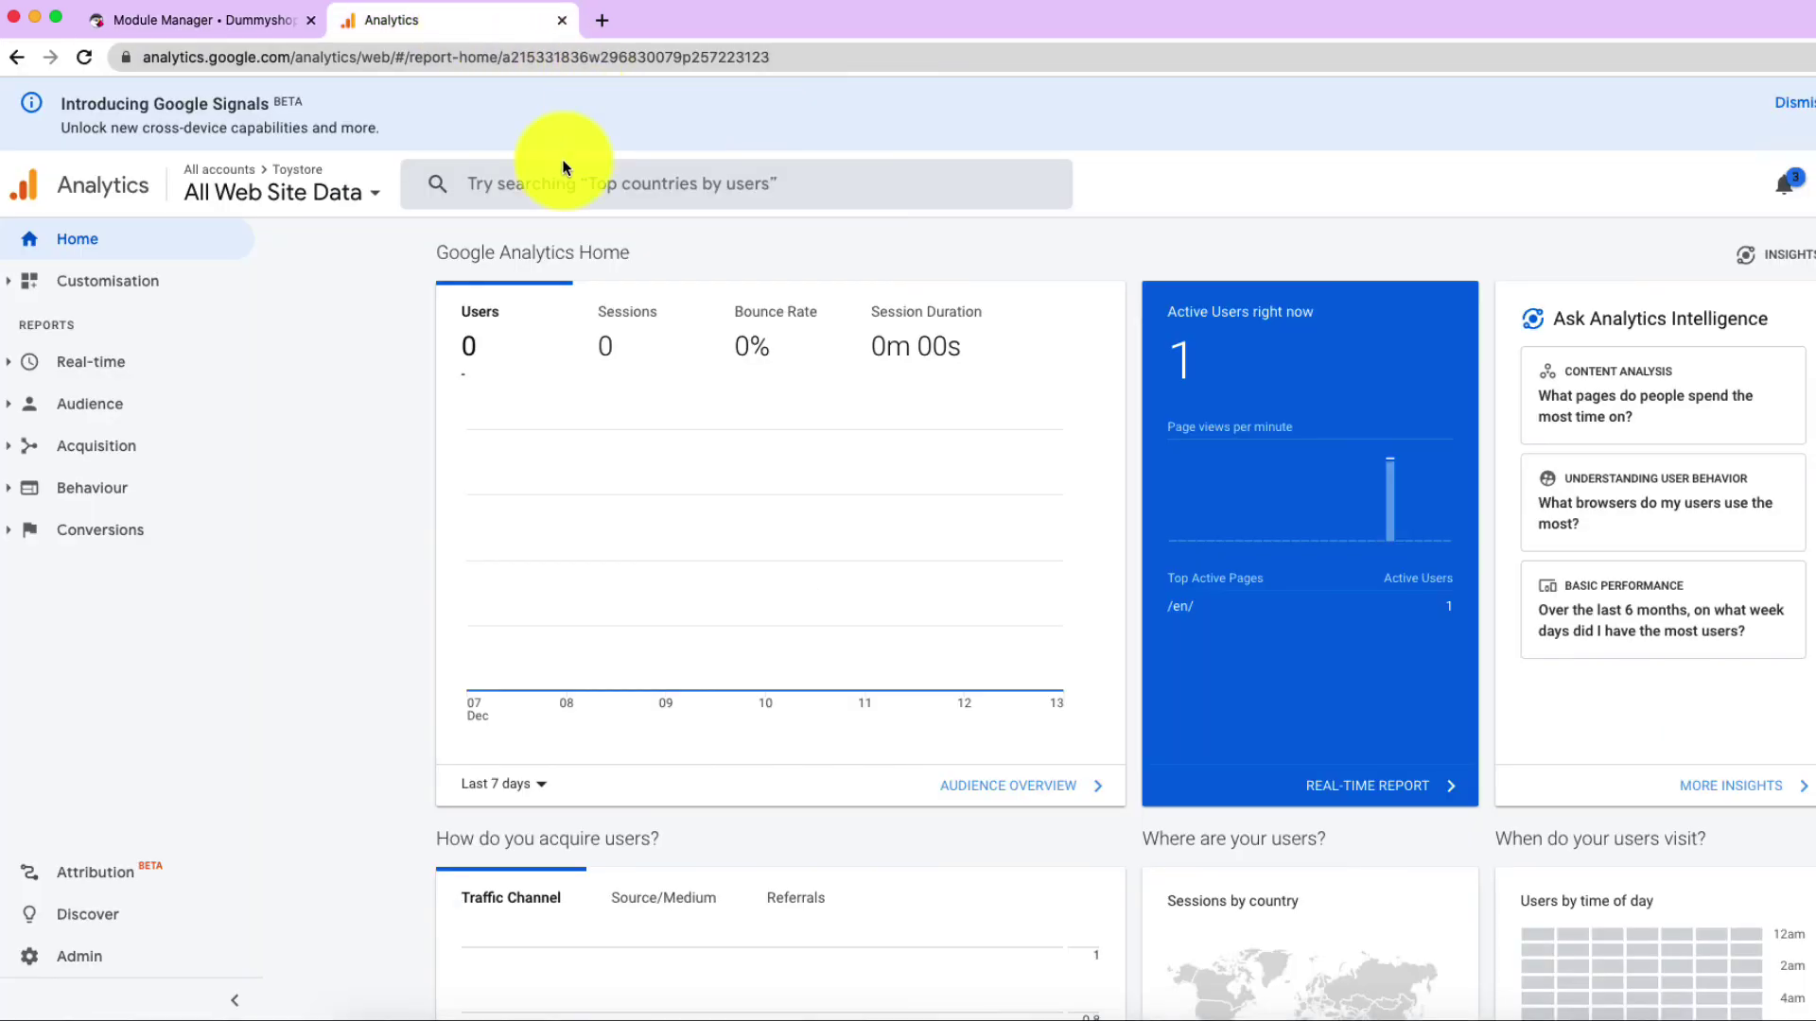
pyautogui.click(83, 366)
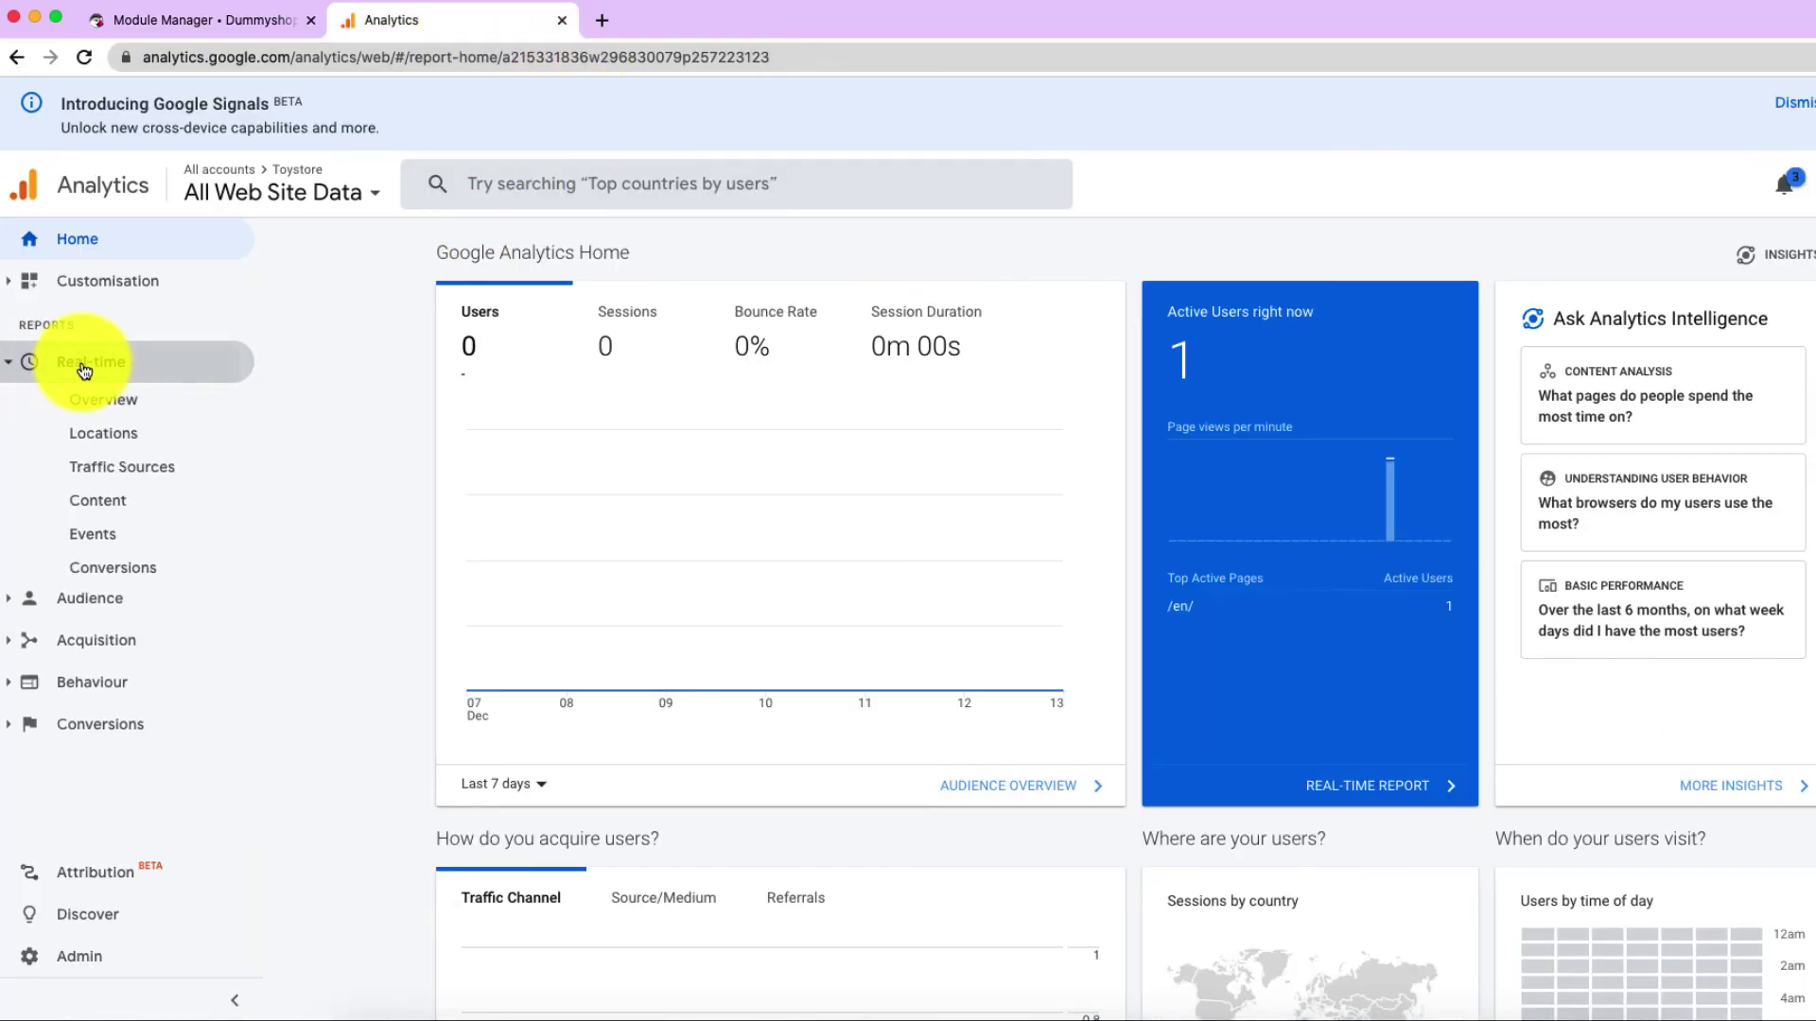
pyautogui.click(134, 406)
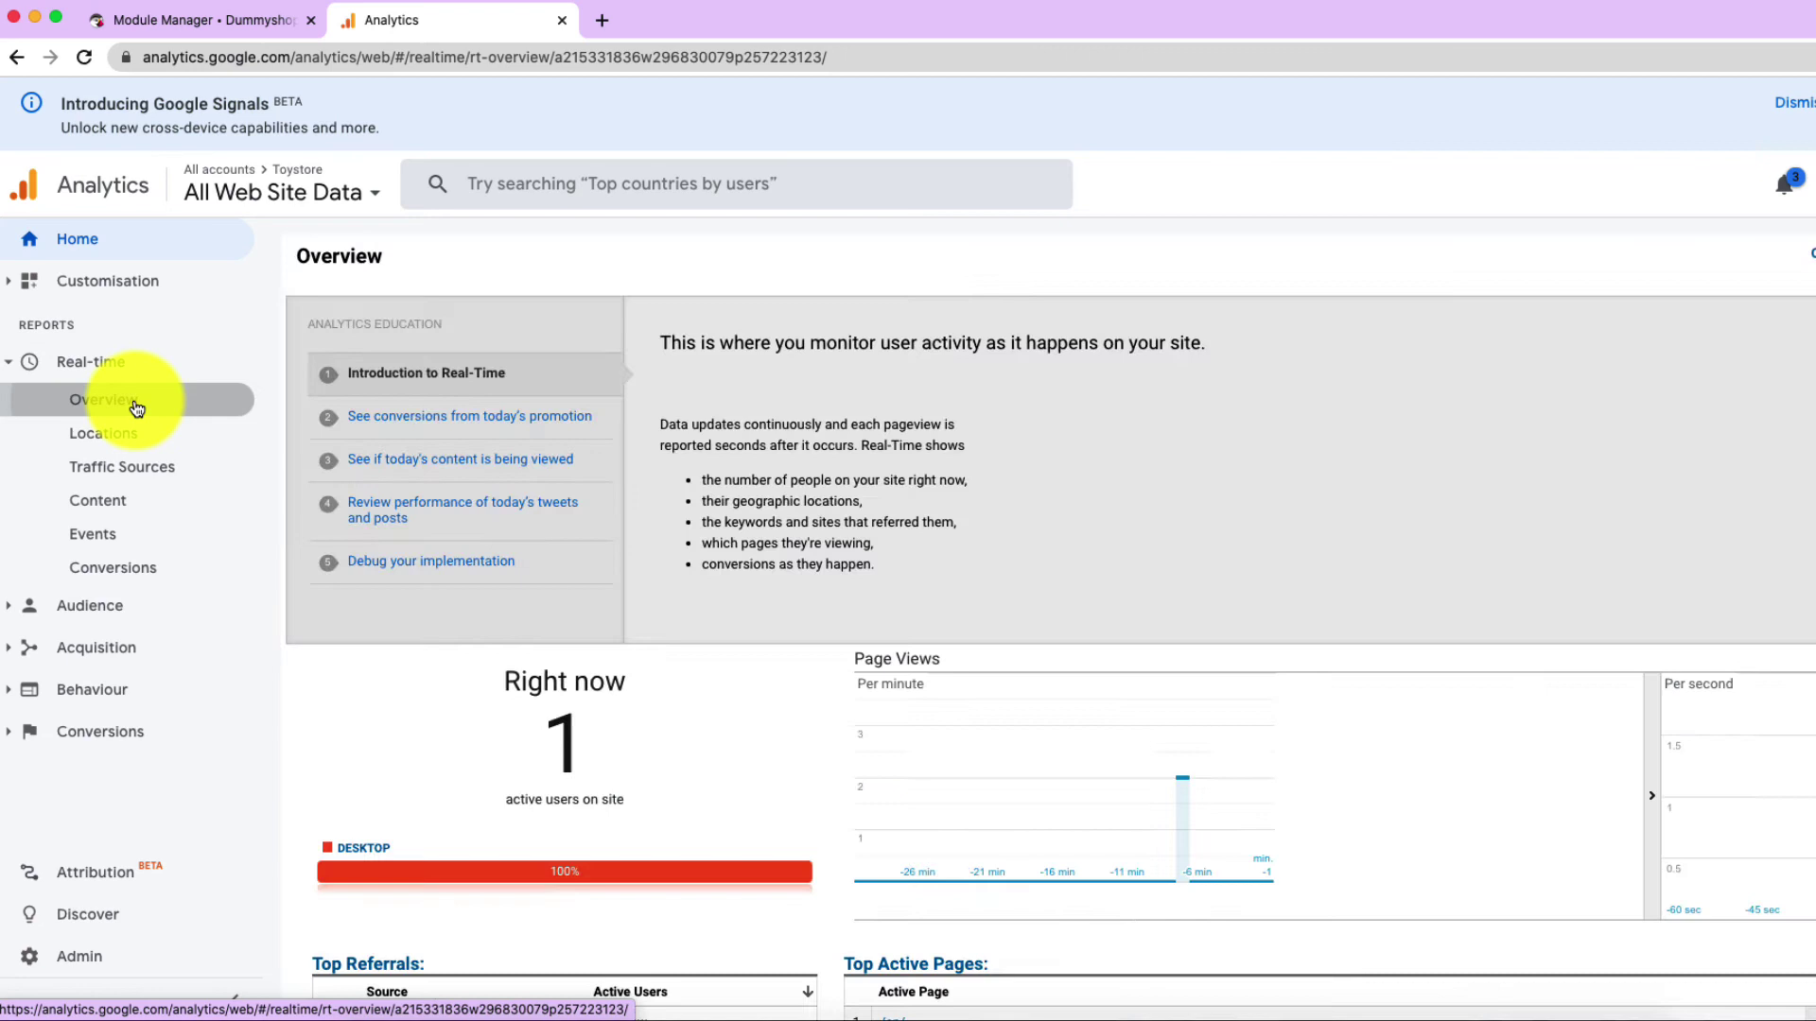
pyautogui.scroll(-3, 631, 658)
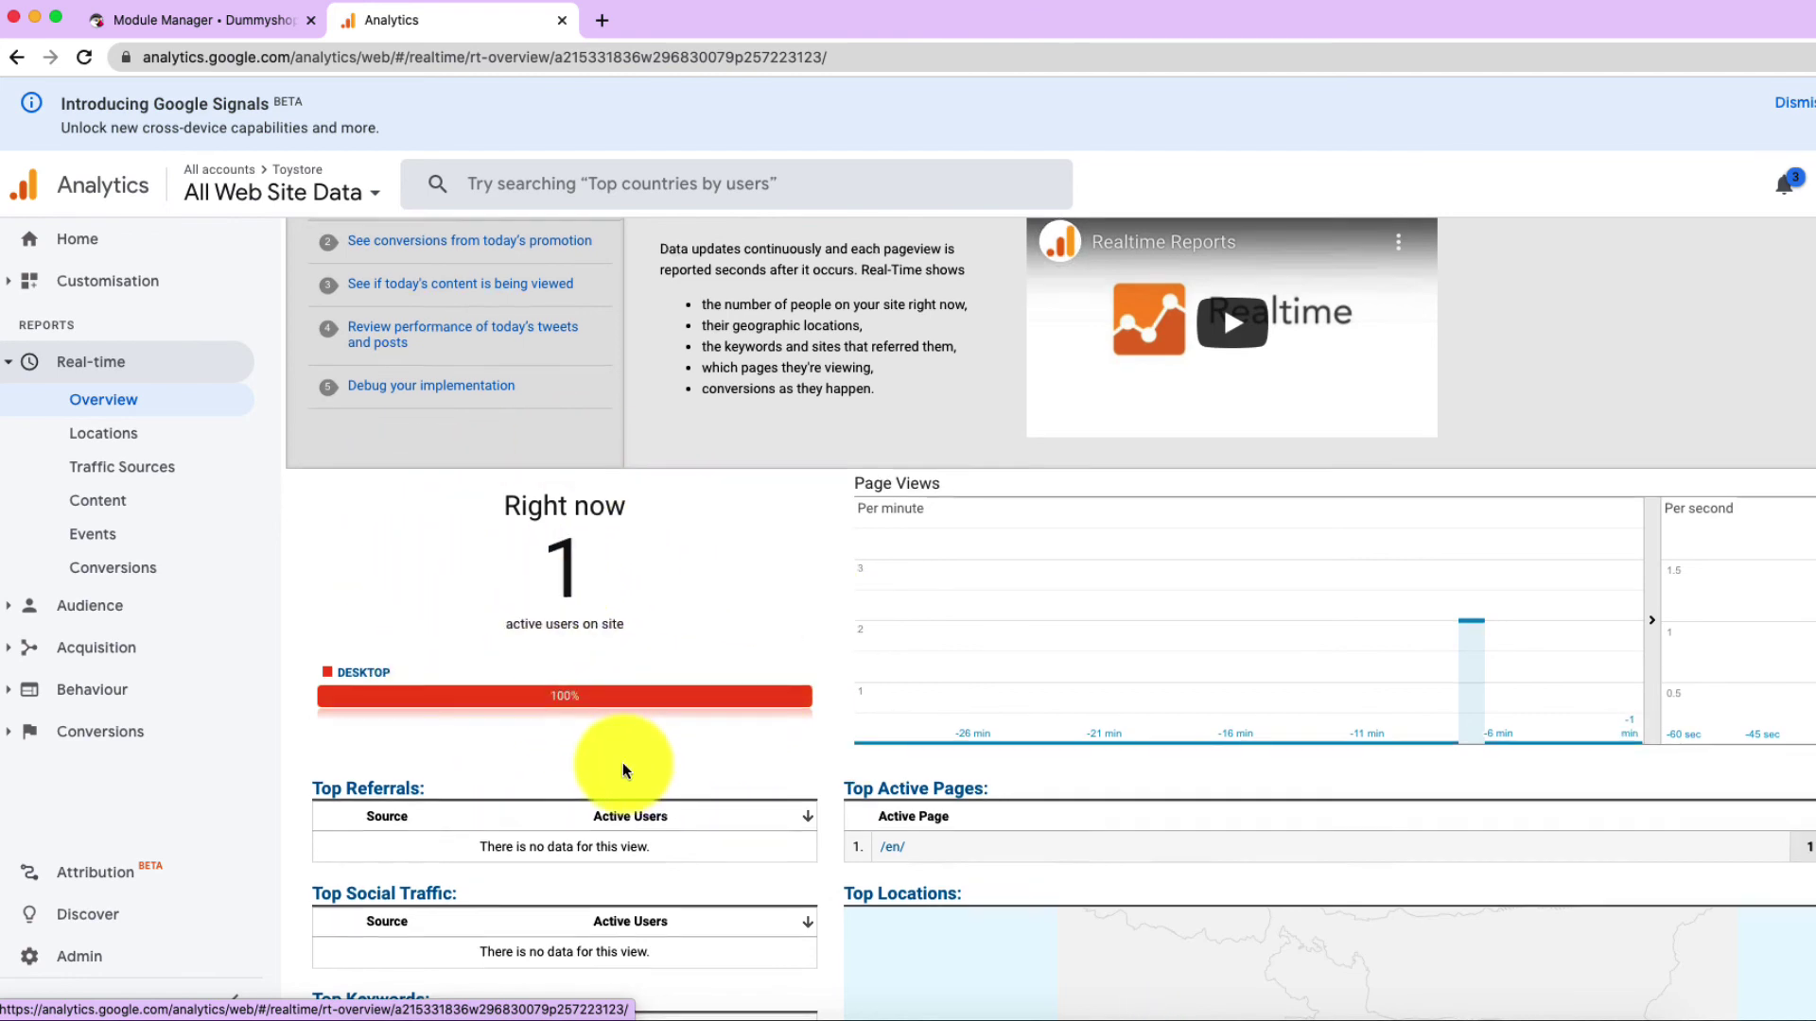
pyautogui.scroll(2, 623, 762)
pyautogui.scroll(-4, 626, 762)
pyautogui.scroll(-3, 577, 745)
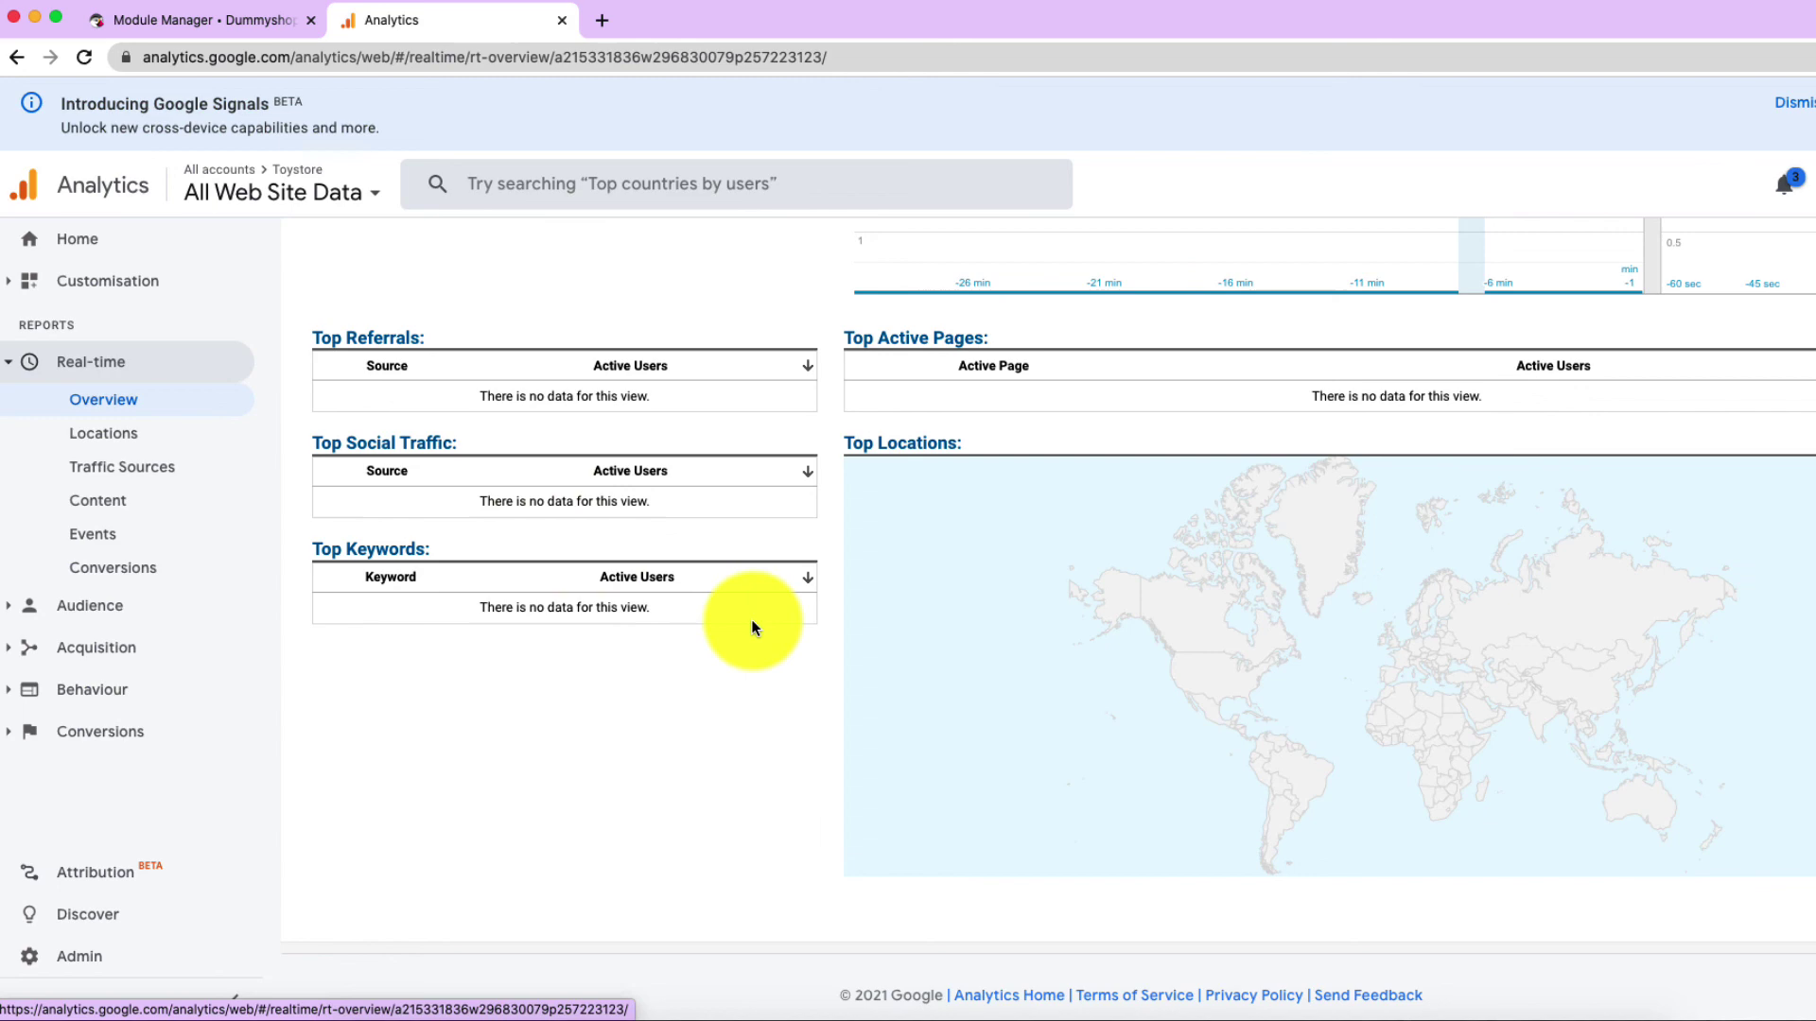
pyautogui.scroll(3, 648, 649)
pyautogui.scroll(4, 649, 654)
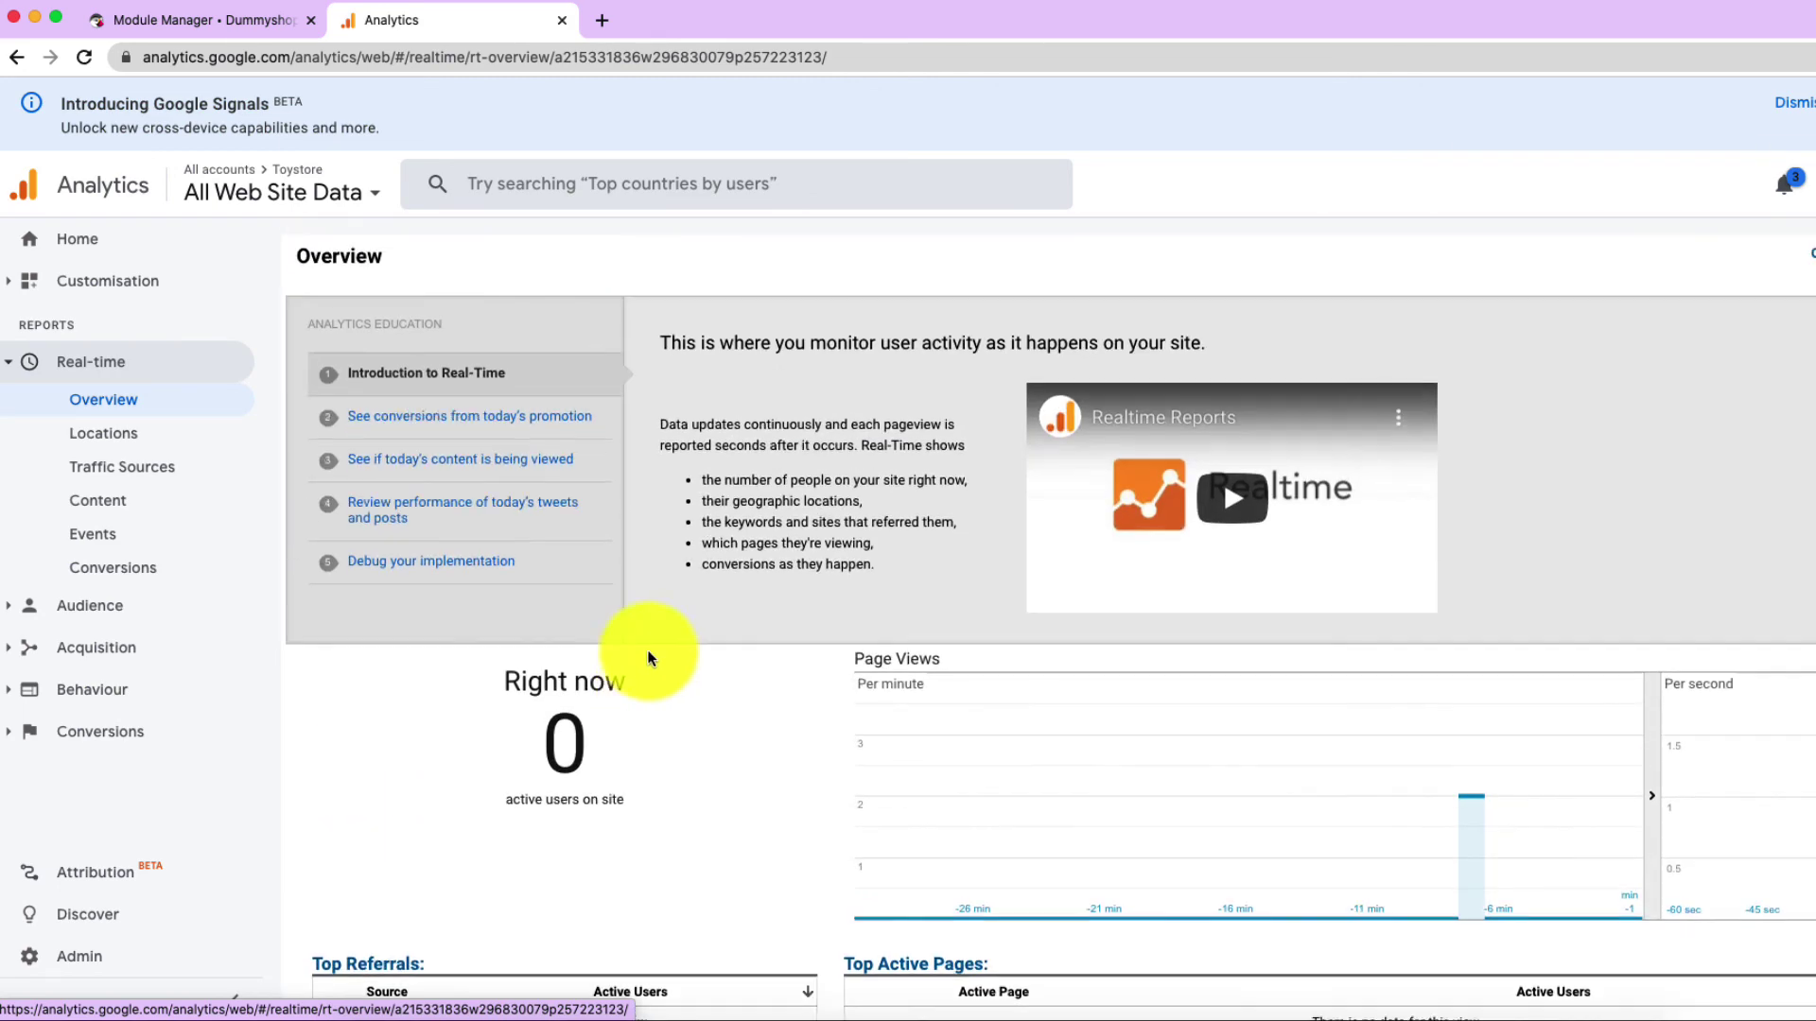
pyautogui.click(234, 15)
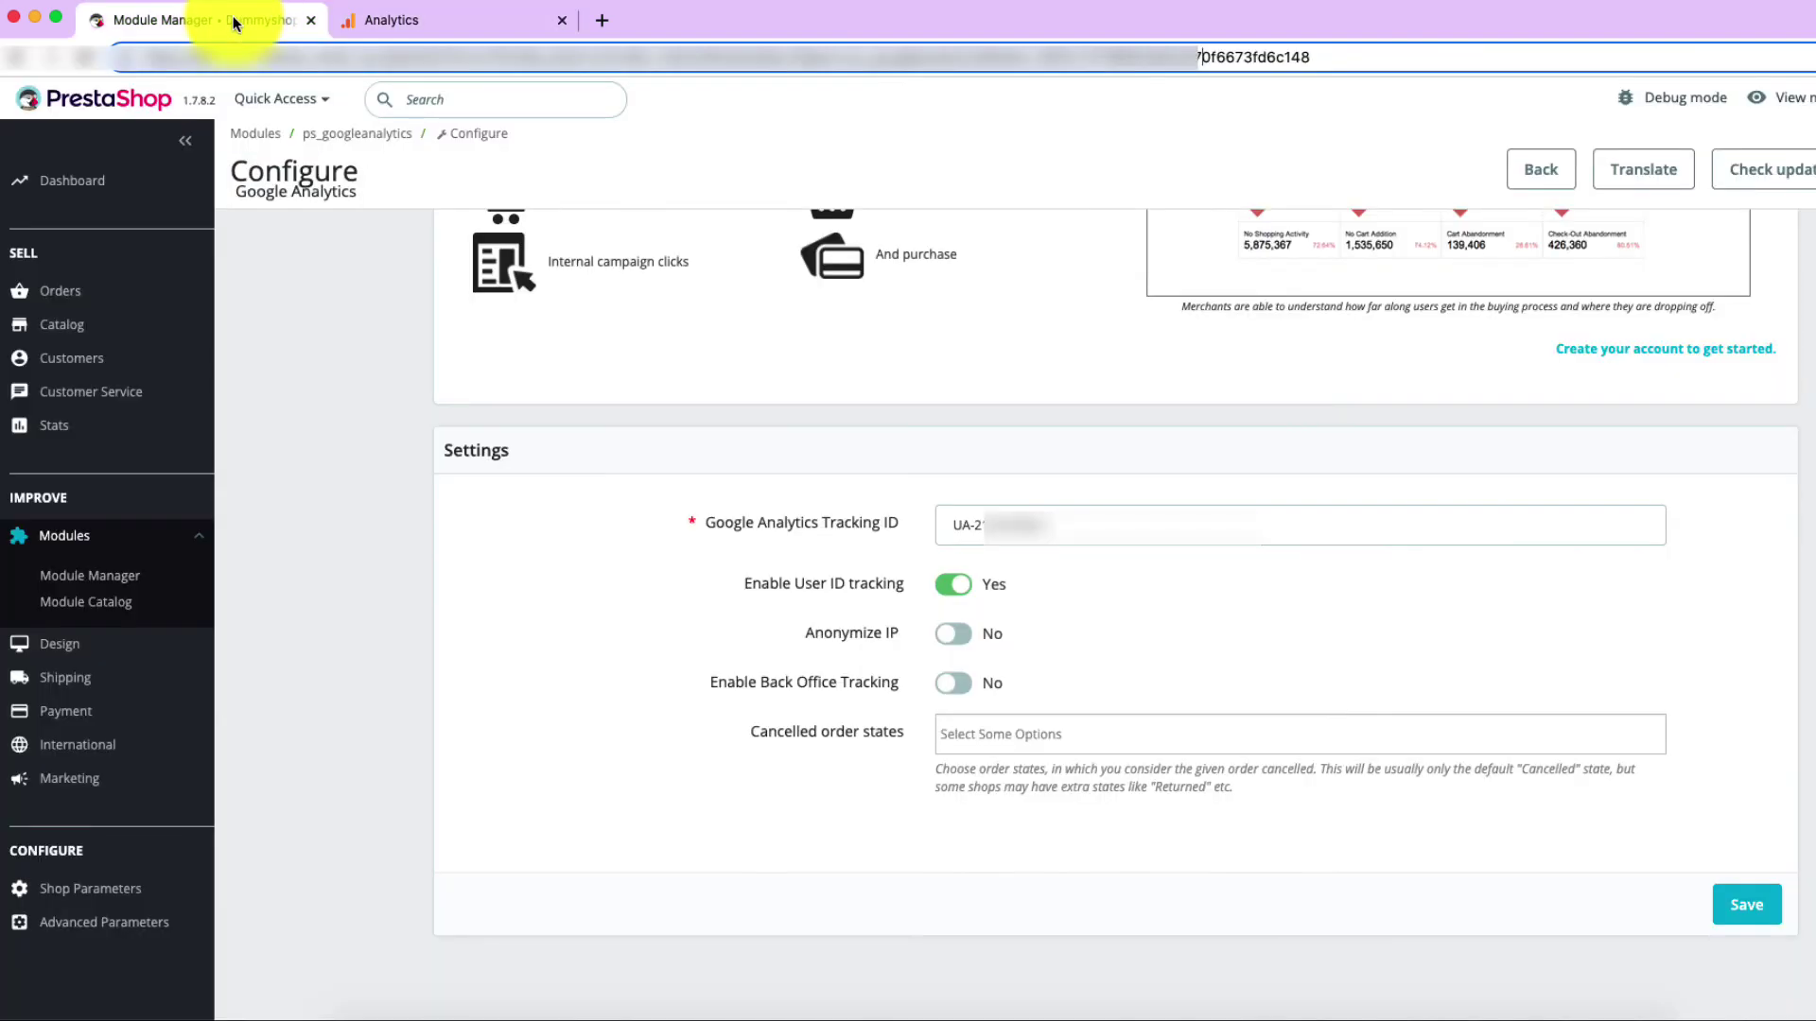
pyautogui.scroll(3, 681, 554)
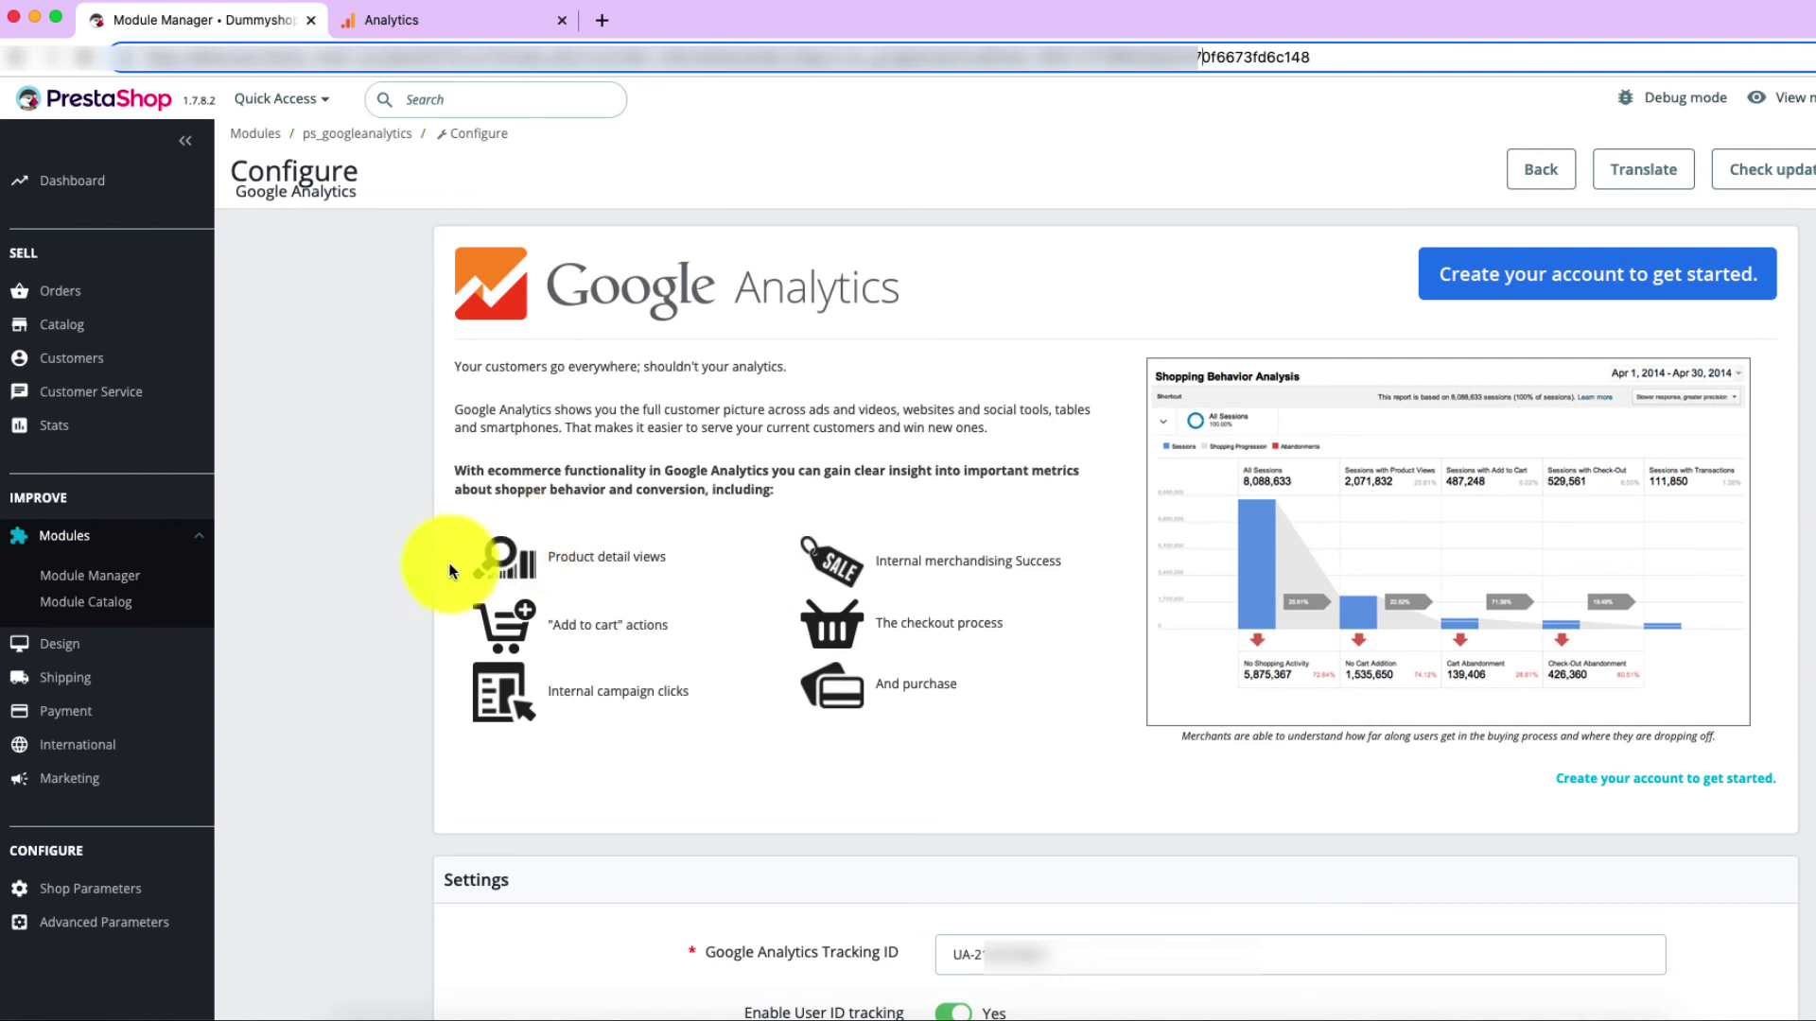
pyautogui.click(220, 539)
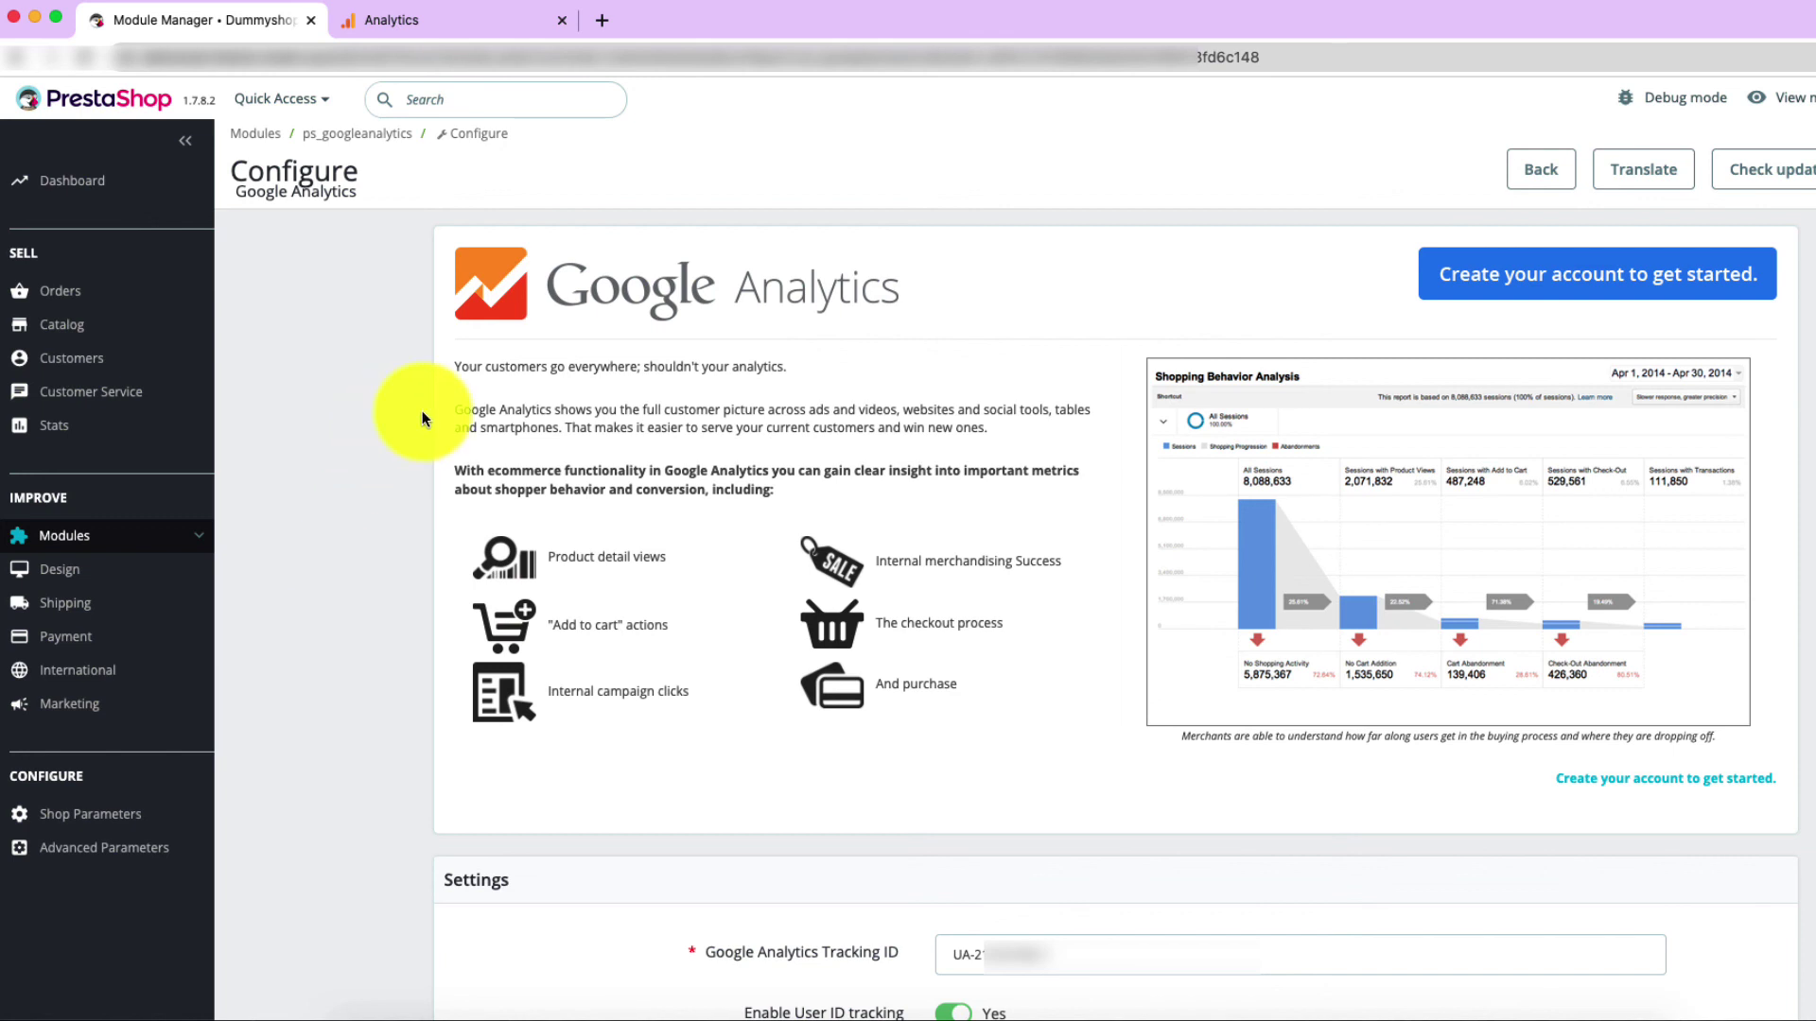
pyautogui.click(453, 24)
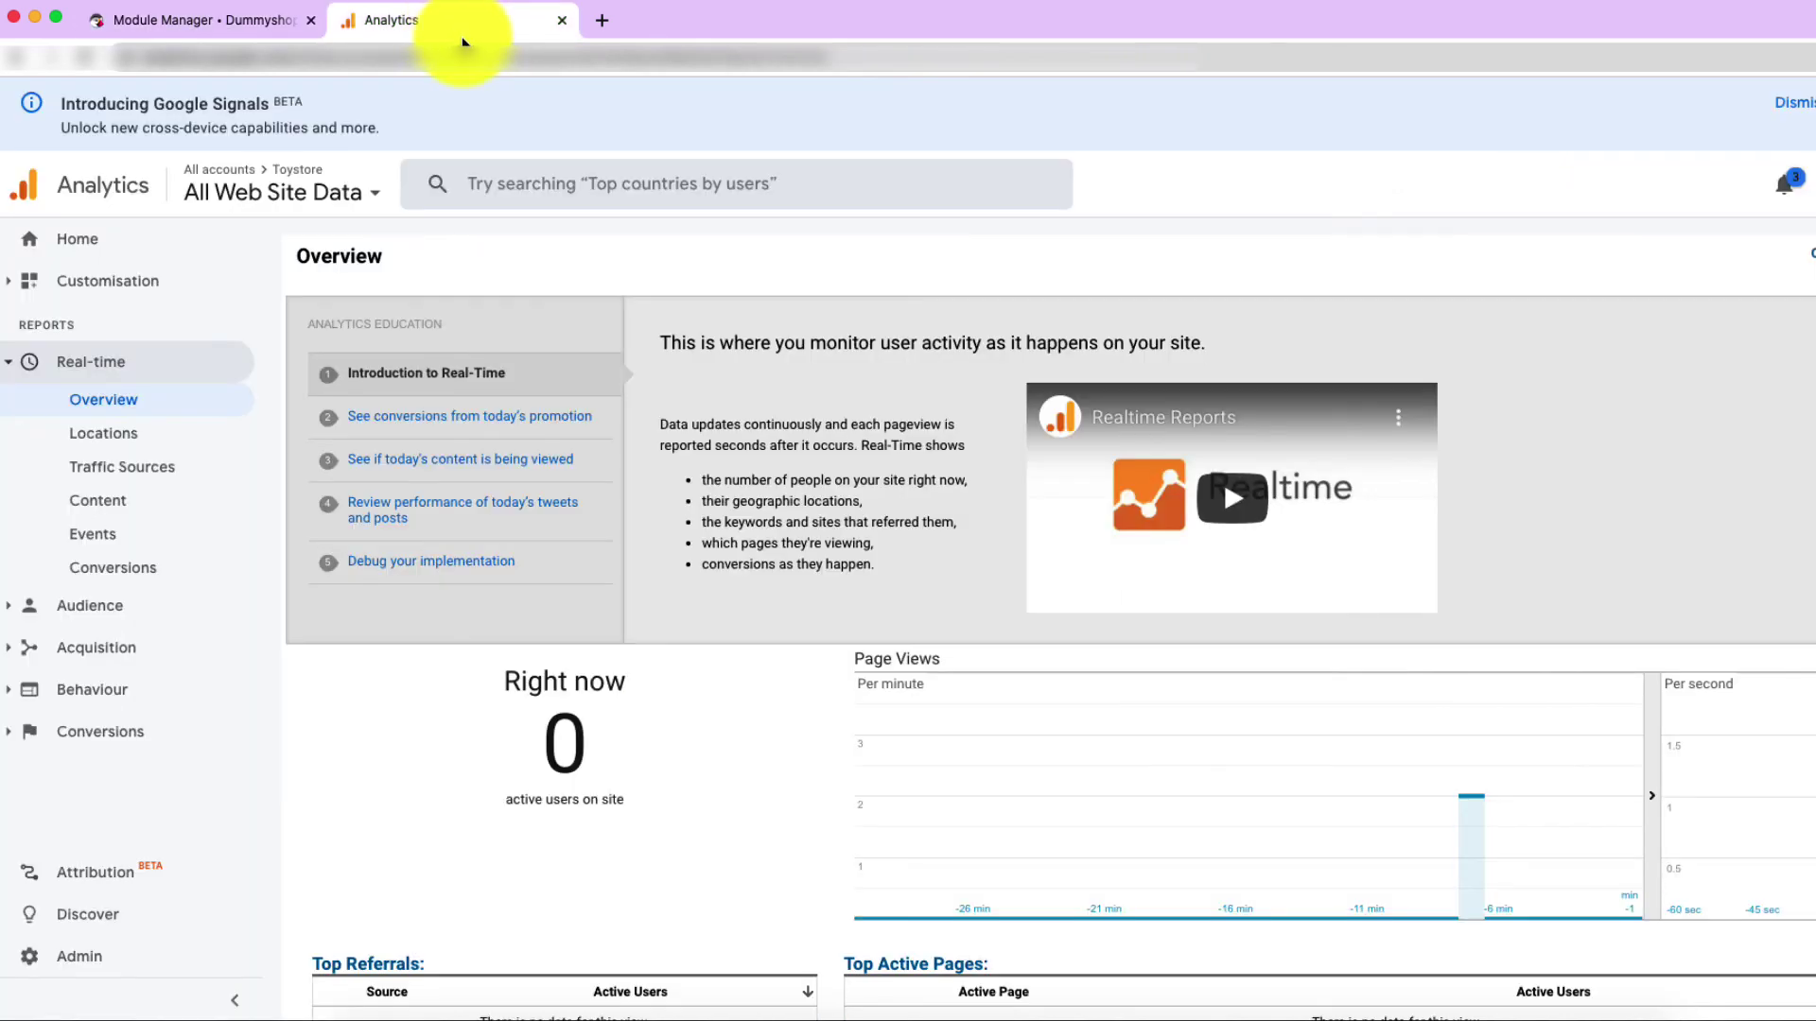